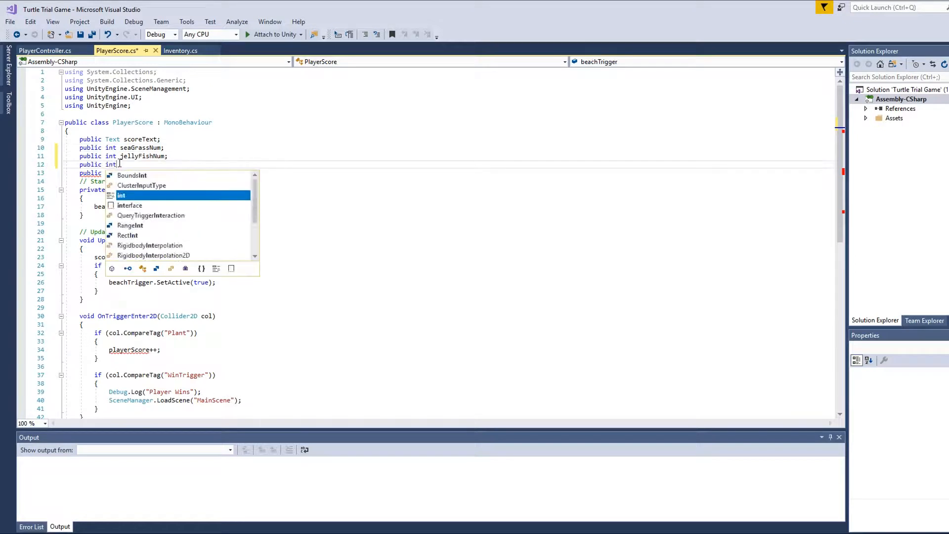
# Step: Declare the public int variables squidNum, crabNum, blueFishNum, greenFishNum, purpleFishNum and redFishNum in the PlayerScore class
pyautogui.write('squidNum')
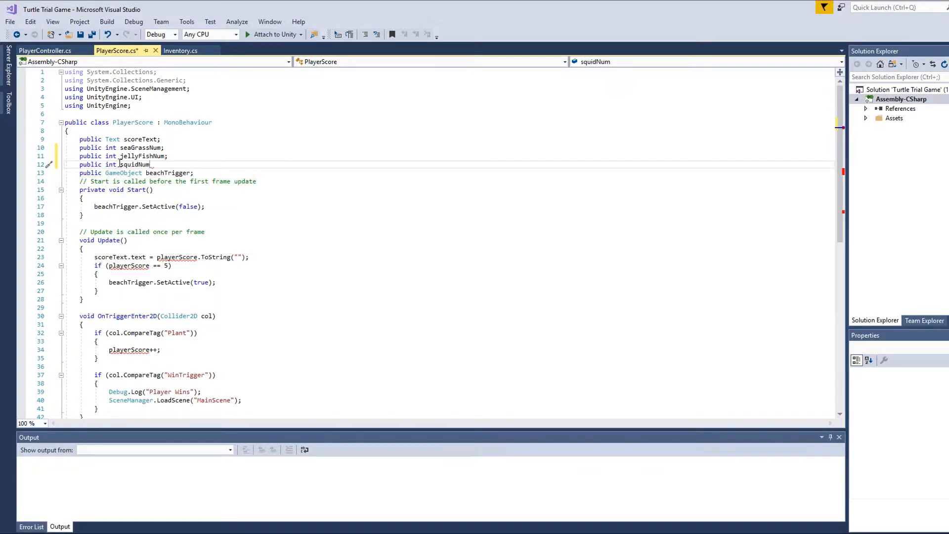
pyautogui.write(';')
pyautogui.press('Return')
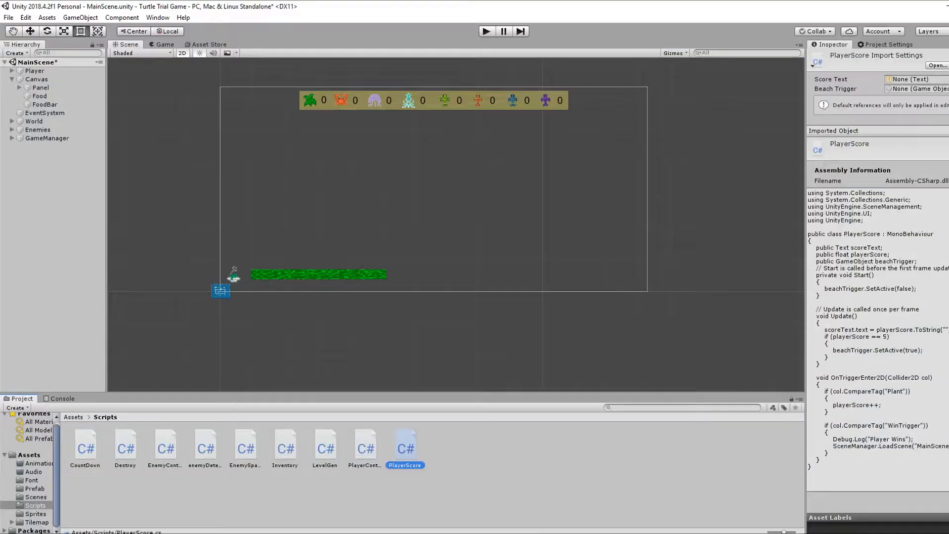
pyautogui.write('public int ')
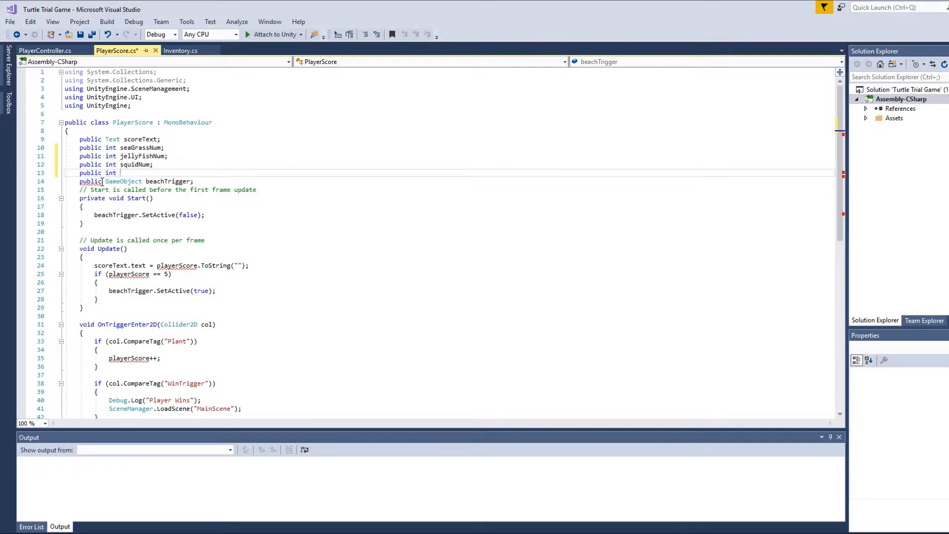
pyautogui.write('crabNum;')
pyautogui.press('Return')
pyautogui.write('public int redFishNum;')
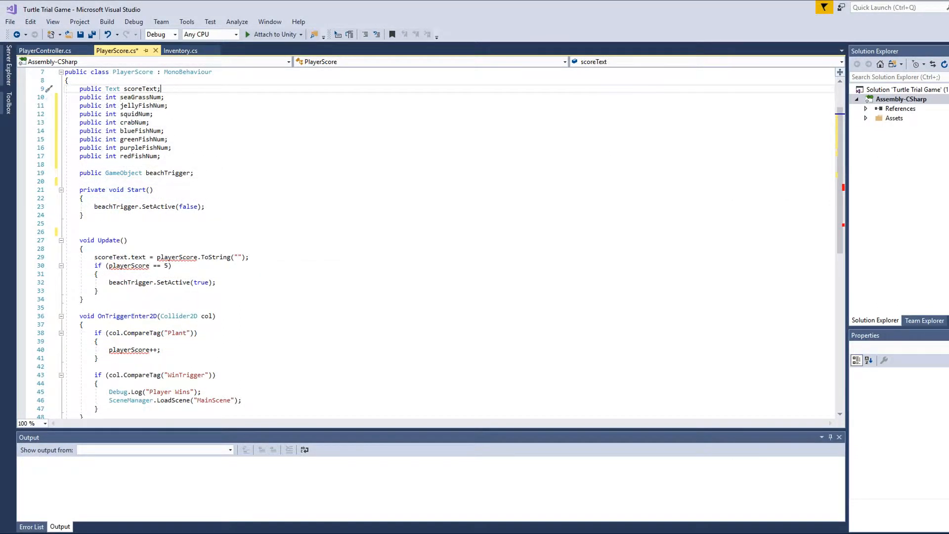
# Step: Replace the three playerScore references in Update and OnTriggerEnter2D with seaGrassNum and save the script
pyautogui.doubleClick(124, 97)
pyautogui.hotkey('ctrl', 'c')
pyautogui.doubleClick(176, 257)
pyautogui.hotkey('ctrl', 'v')
pyautogui.doubleClick(129, 266)
pyautogui.hotkey('ctrl', 'v')
pyautogui.doubleClick(129, 350)
pyautogui.hotkey('ctrl', 'v')
pyautogui.hotkey('ctrl', 's')
pyautogui.click(196, 123)
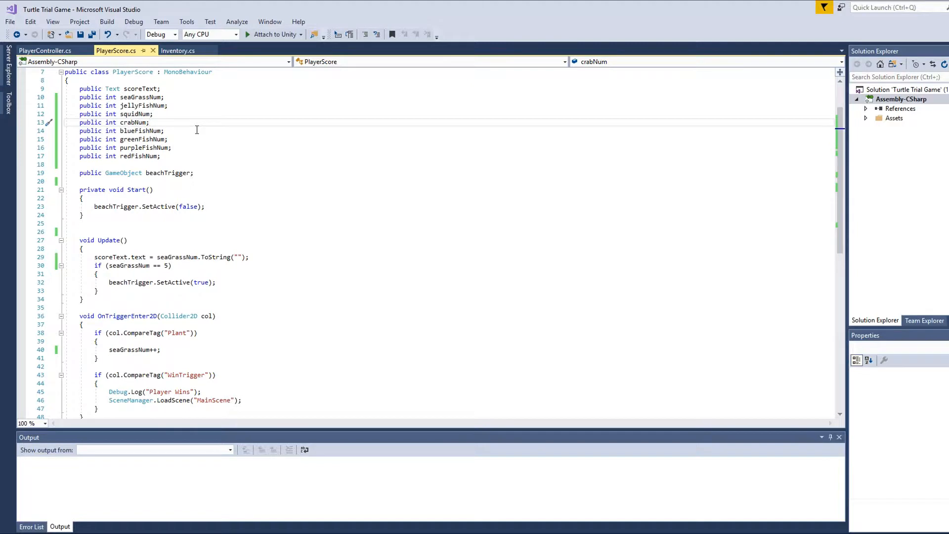
# Step: Rename the scoreText declaration in PlayerScore to seaGrassText
pyautogui.doubleClick(148, 97)
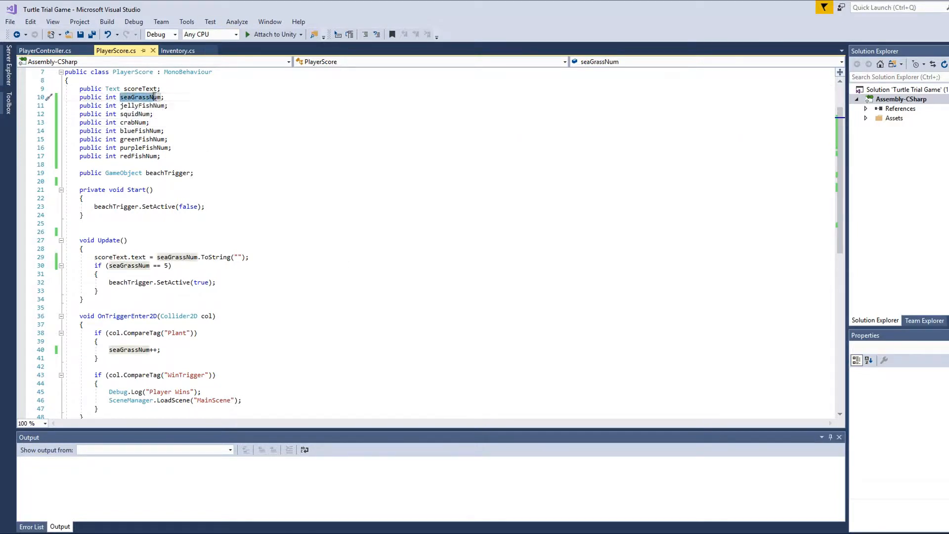
pyautogui.doubleClick(141, 88)
pyautogui.write('seaGrassText')
pyautogui.click(149, 122)
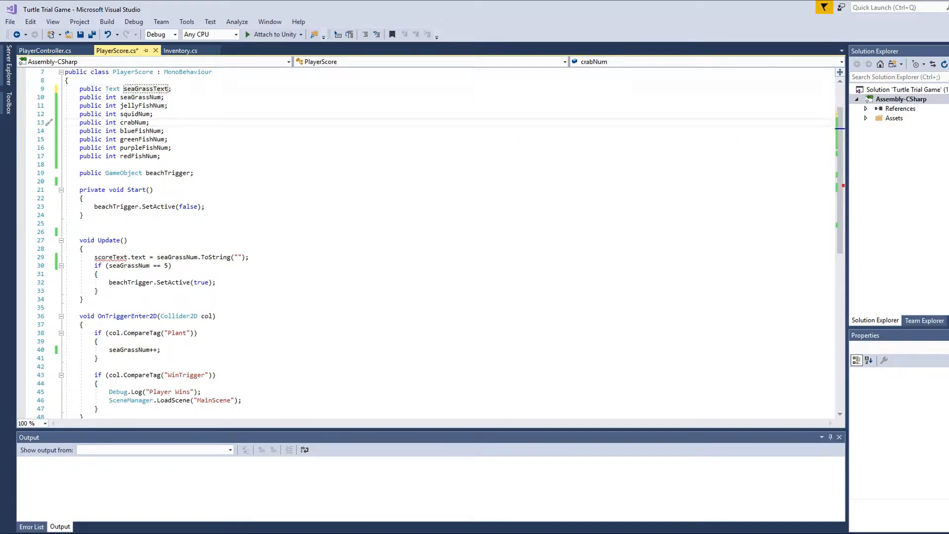
# Step: Add four more copies of the public Text seaGrassText declaration below the original
pyautogui.hotkey('ctrl', 'c')
pyautogui.hotkey('ctrl', 'v')
pyautogui.hotkey('ctrl', 'v')
pyautogui.hotkey('ctrl', 'v')
pyautogui.hotkey('ctrl', 'v')
pyautogui.hotkey('ctrl', 'v')
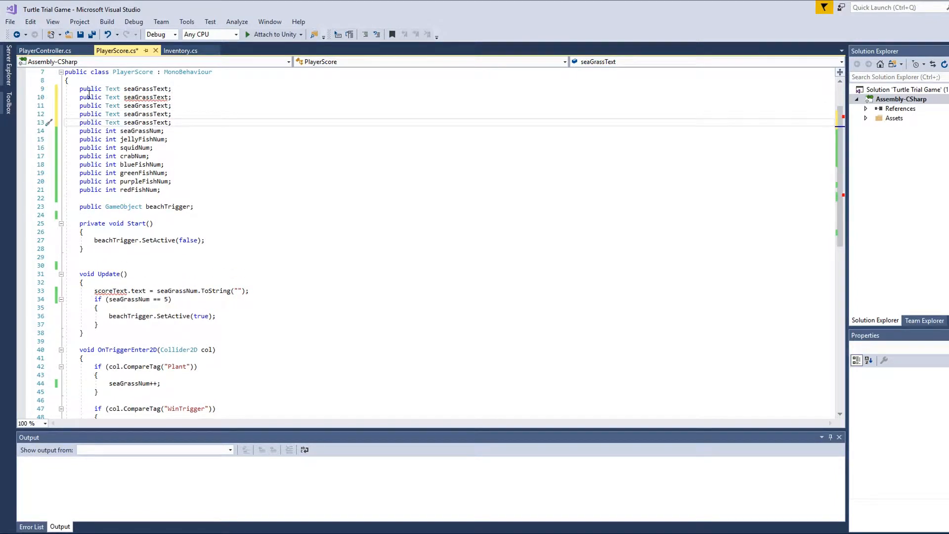
# Step: Replace the copied lines with public Text variables for all eight foods, named like seaGrasstext, jellyFishtext and squidtext, and save
pyautogui.doubleClick(125, 148)
pyautogui.moveTo(79, 139); pyautogui.dragTo(161, 198)
pyautogui.hotkey('ctrl', 'c')
pyautogui.moveTo(80, 89); pyautogui.dragTo(171, 131)
pyautogui.hotkey('ctrl', 'v')
pyautogui.write('Text')
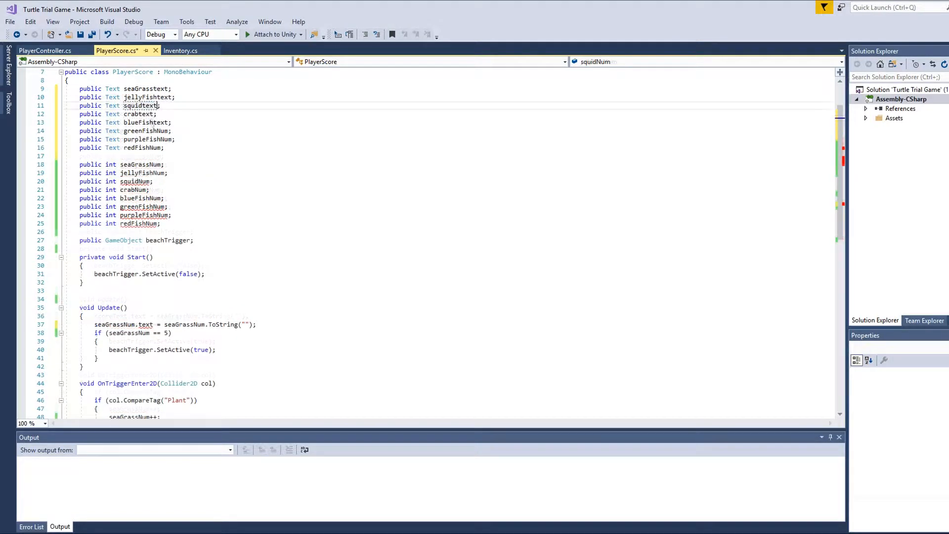
pyautogui.hotkey('ctrl', 's')
pyautogui.scroll(-3, 154, 153)
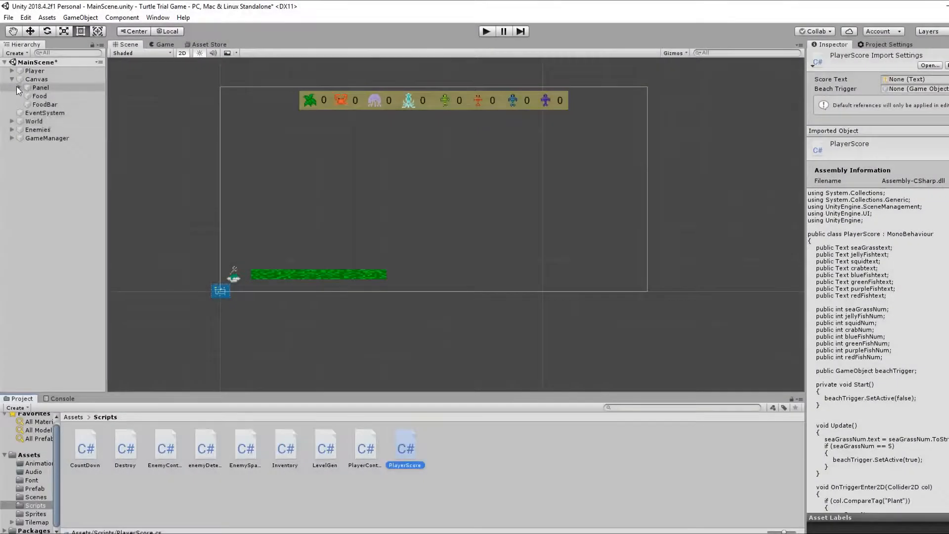
# Step: Switch to Unity and rename the Plant object under the Canvas Panel to Seagrass
pyautogui.click(20, 88)
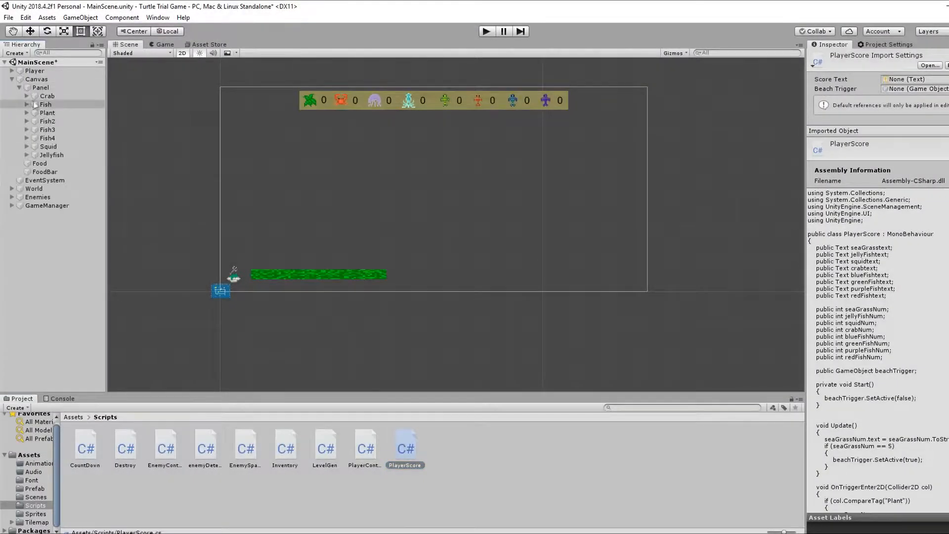
pyautogui.click(27, 112)
pyautogui.click(54, 113)
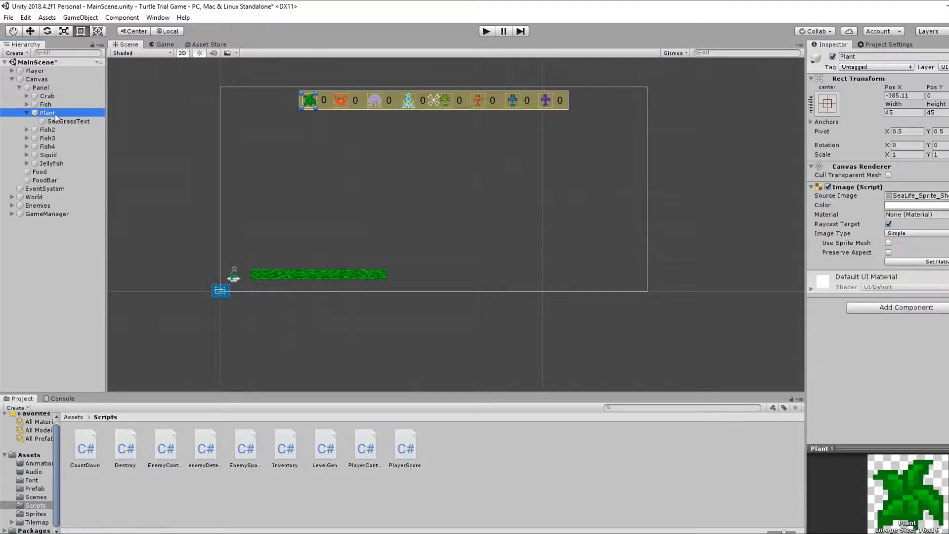
pyautogui.write('Seagrass')
pyautogui.press('Return')
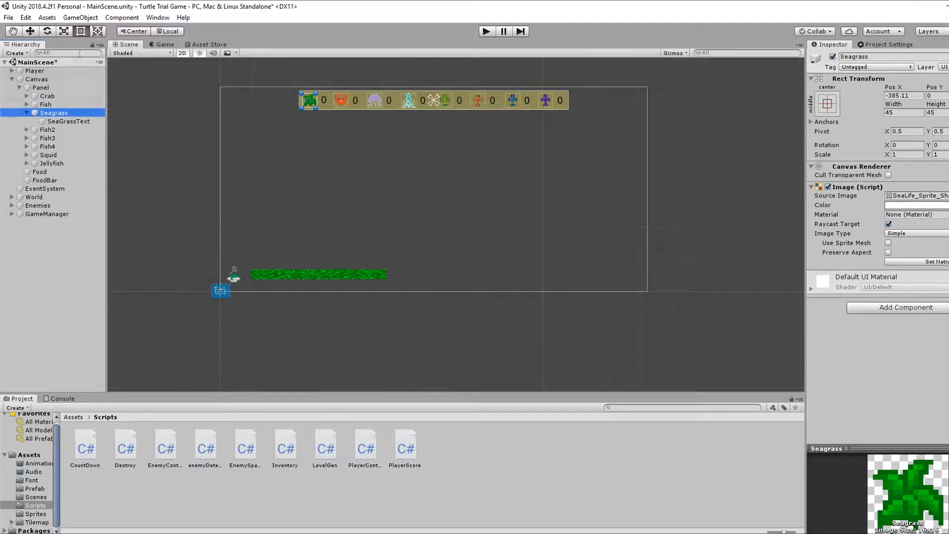
# Step: Check the Player object's Player Score and Count Down script components
pyautogui.click(68, 121)
pyautogui.click(52, 114)
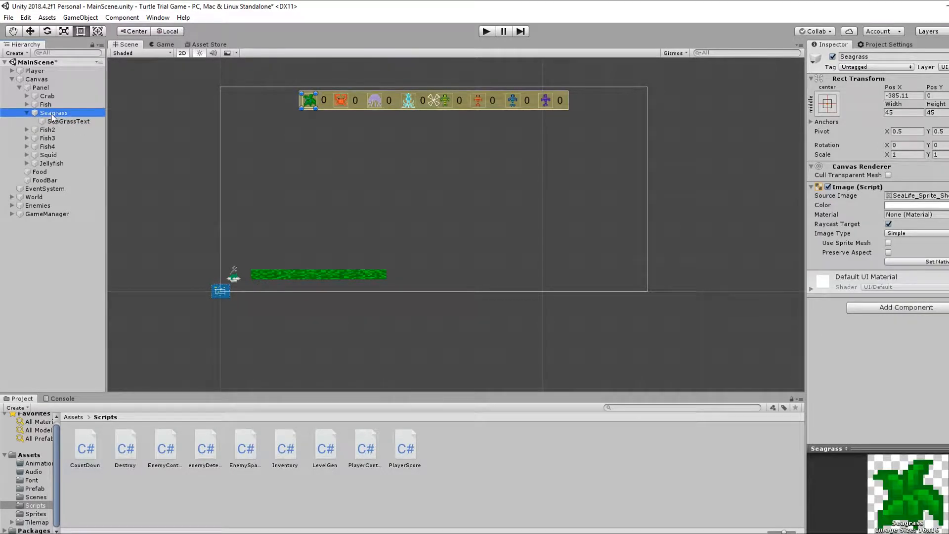
pyautogui.click(35, 71)
pyautogui.click(900, 465)
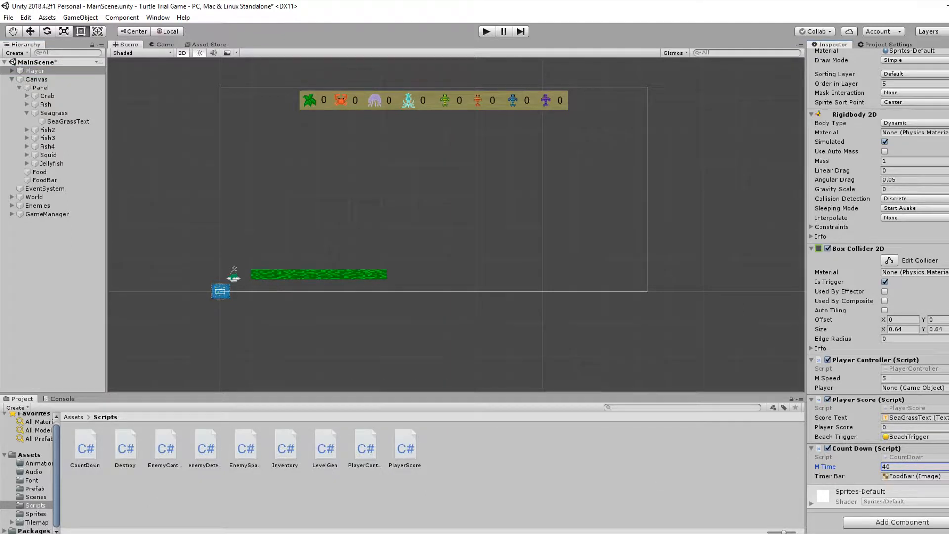
# Step: Return to Visual Studio and change seaGrassNum.text in Update to seaGrasstext.text
pyautogui.click(235, 300)
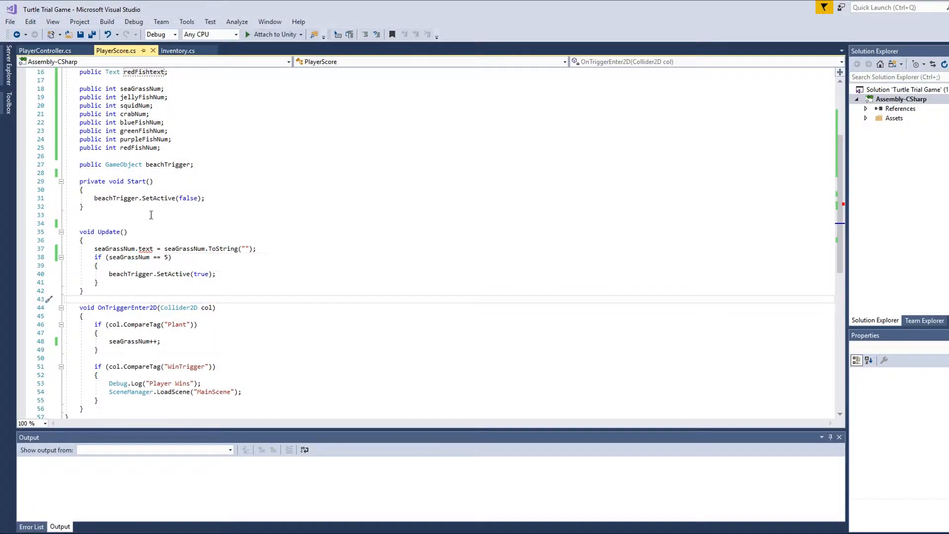
pyautogui.scroll(3, 152, 298)
pyautogui.click(204, 274)
pyautogui.moveTo(150, 325)
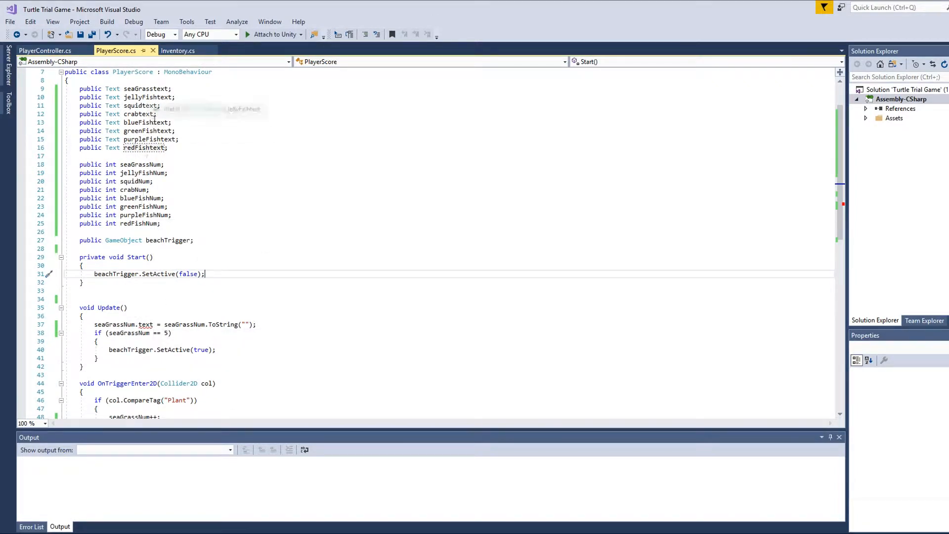
pyautogui.moveTo(135, 325); pyautogui.dragTo(124, 324)
pyautogui.write('text')
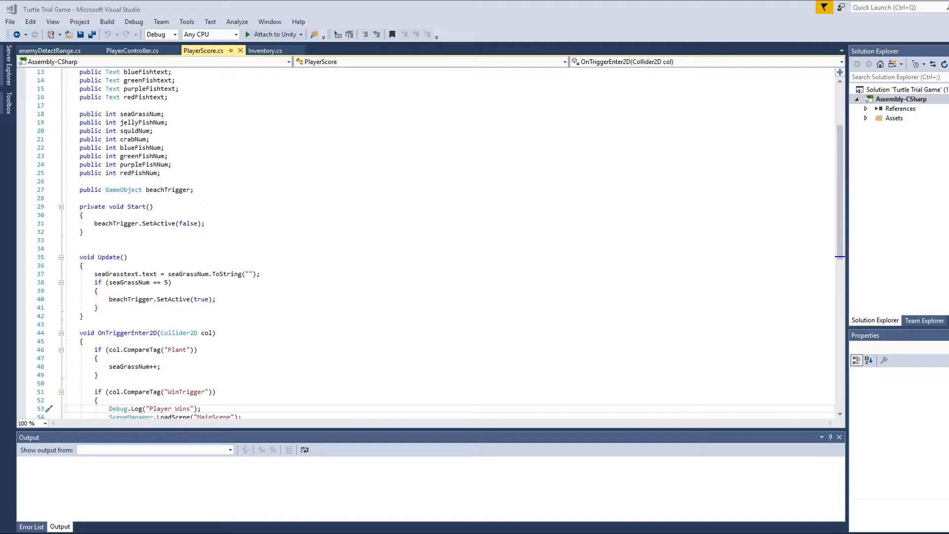
# Step: Look over enemyDetectRange.cs and PlayerController.cs, and close the Inventory.cs script
pyautogui.click(132, 50)
pyautogui.click(50, 50)
pyautogui.click(132, 51)
pyautogui.click(299, 50)
pyautogui.scroll(-3, 425, 238)
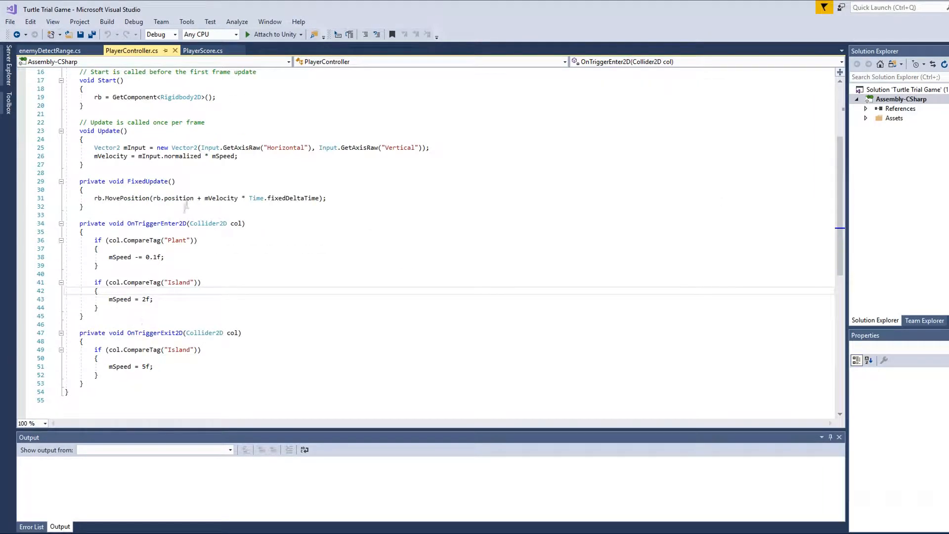
# Step: In PlayerScore.cs, set the seaGrassNum condition that activates beachTrigger to 10 and save the script
pyautogui.click(203, 51)
pyautogui.scroll(3, 152, 271)
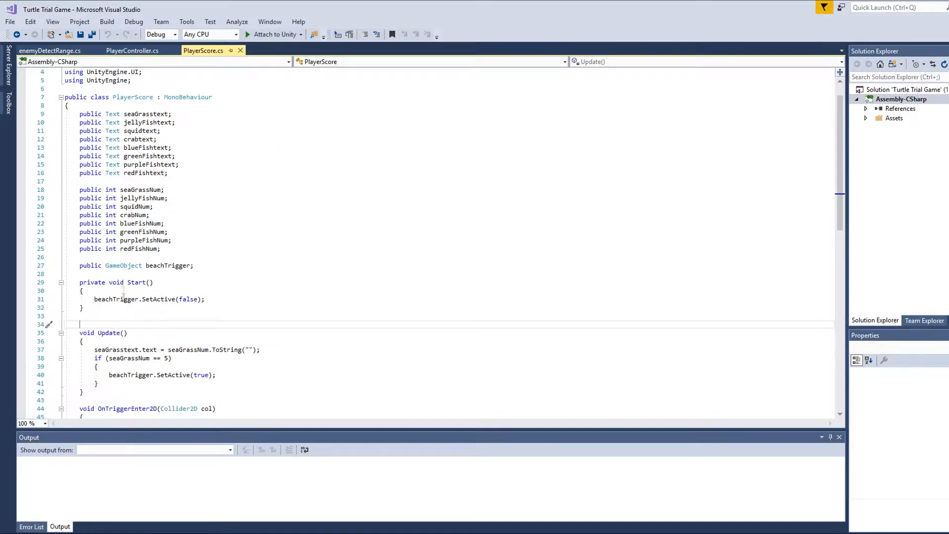
pyautogui.scroll(-6, 153, 272)
pyautogui.scroll(1, 152, 272)
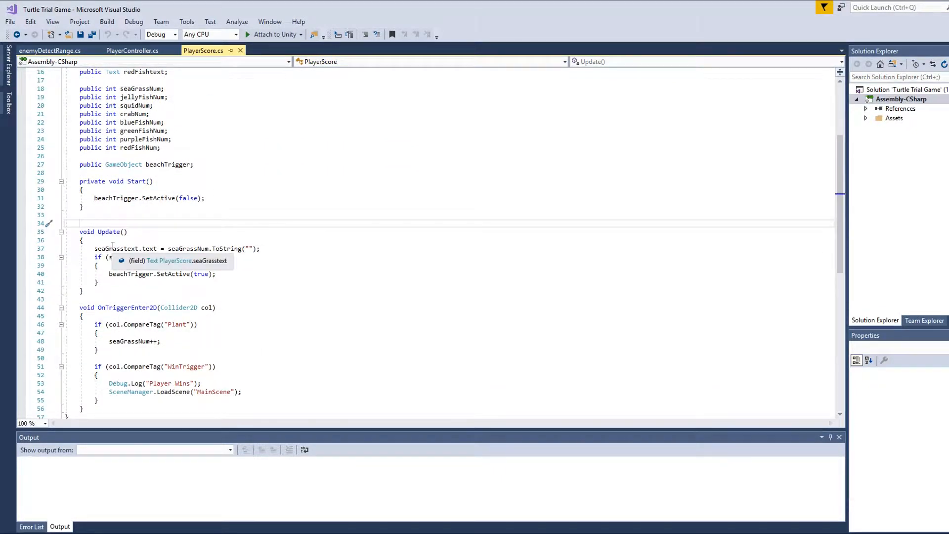
pyautogui.click(168, 257)
pyautogui.press('BackSpace')
pyautogui.write('10')
pyautogui.click(343, 215)
pyautogui.scroll(2, 237, 230)
pyautogui.scroll(-4, 425, 243)
pyautogui.hotkey('ctrl', 's')
pyautogui.click(148, 265)
pyautogui.scroll(2, 425, 242)
# Step: Switch to Unity and set the M Speed of EnemyFish's Enemy Detect Range script to 3
pyautogui.hotkey('alt', 'Tab')
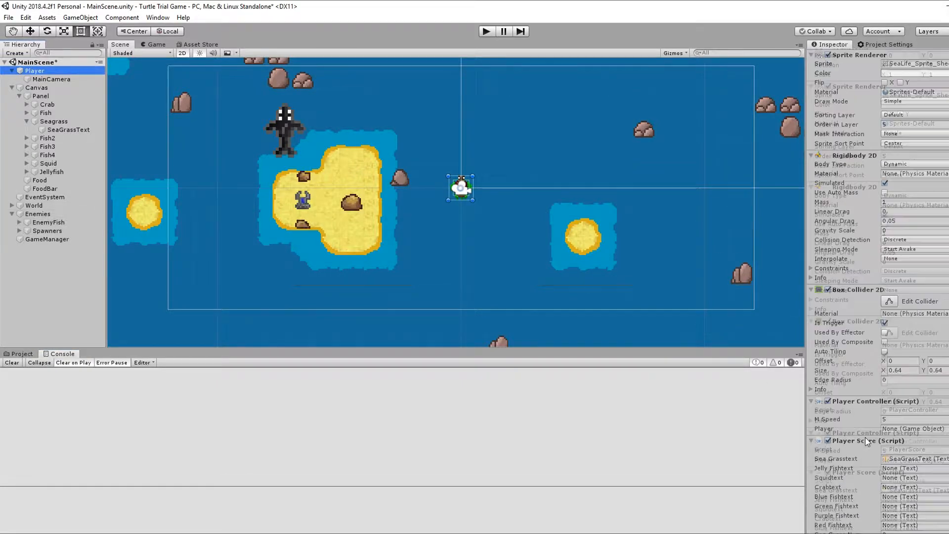
pyautogui.click(49, 222)
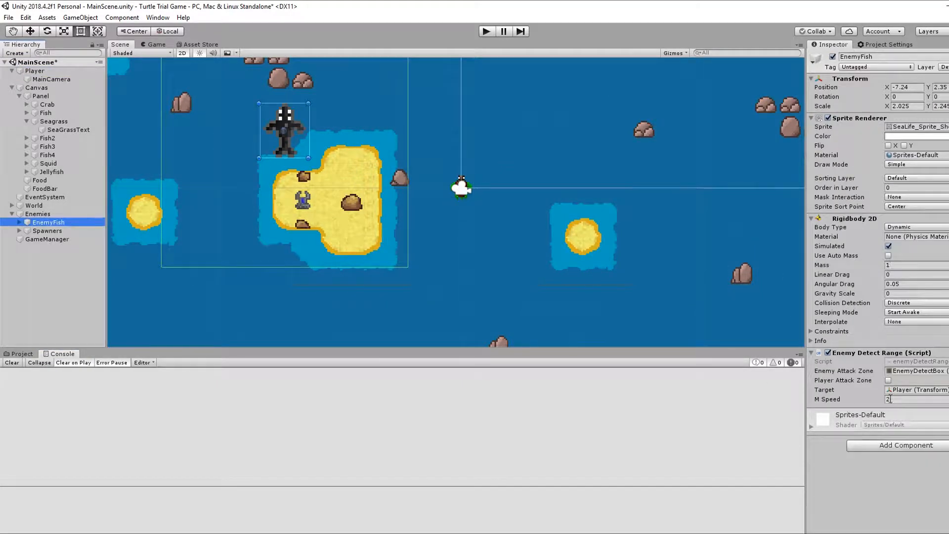
pyautogui.click(897, 399)
pyautogui.write('3')
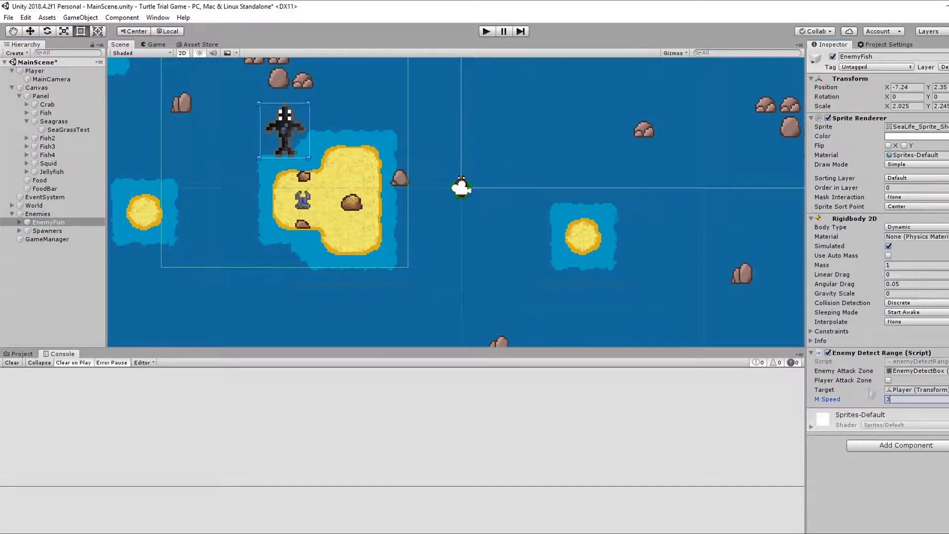
pyautogui.click(21, 224)
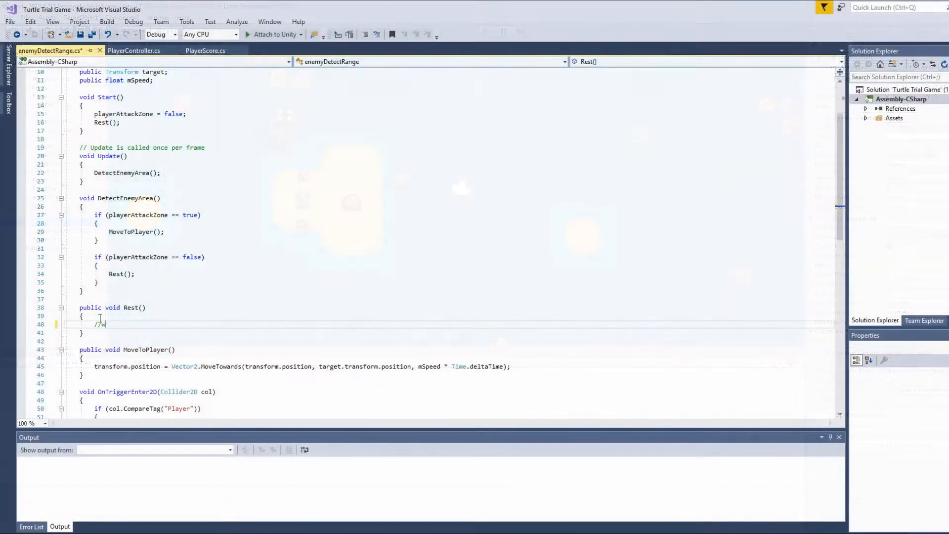
# Step: Add the comment "//will be used later for danger warning icon" inside Rest() in enemyDetectRange.cs and save
pyautogui.write('ill be used later for danger warning icon.')
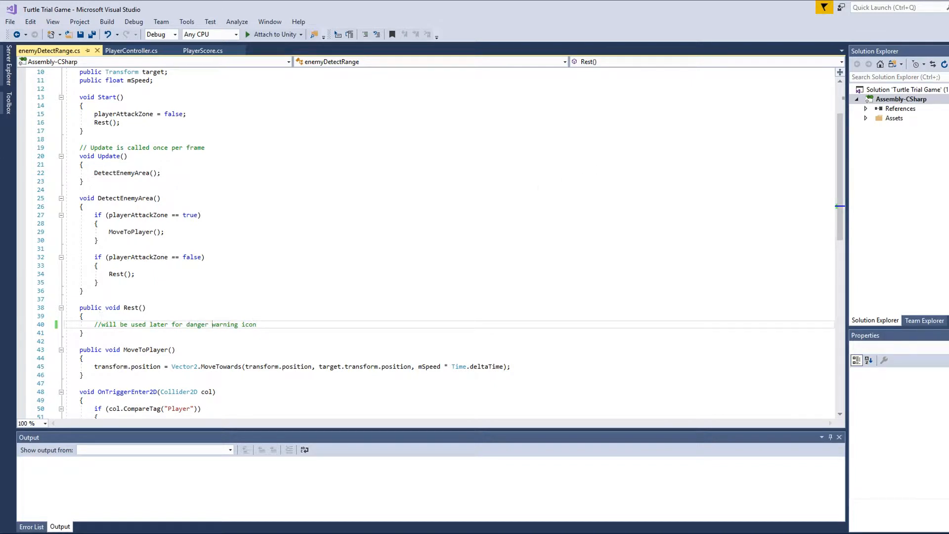
pyautogui.hotkey('ctrl', 's')
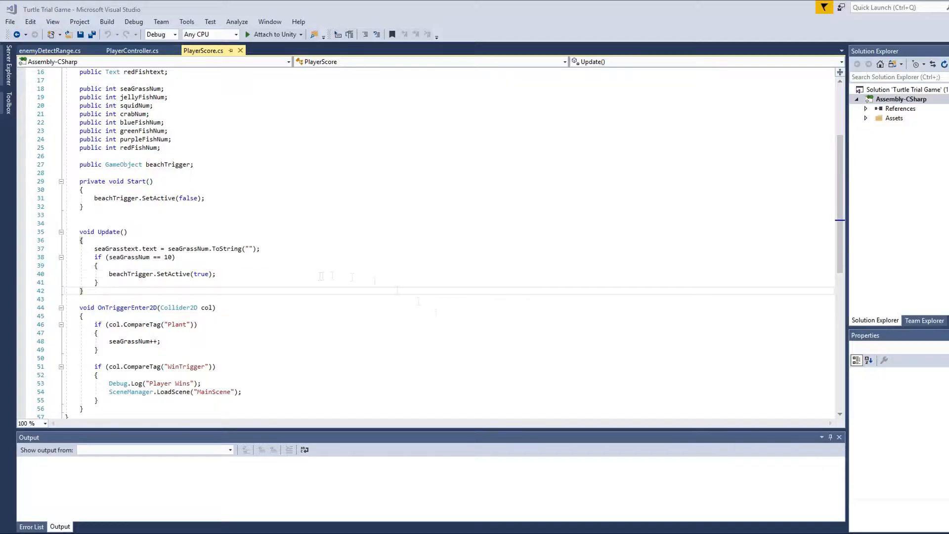
# Step: Copy the int variable declarations in PlayerScore.cs and paste them below seaGrassNum++ in the Plant condition
pyautogui.scroll(-1, 134, 270)
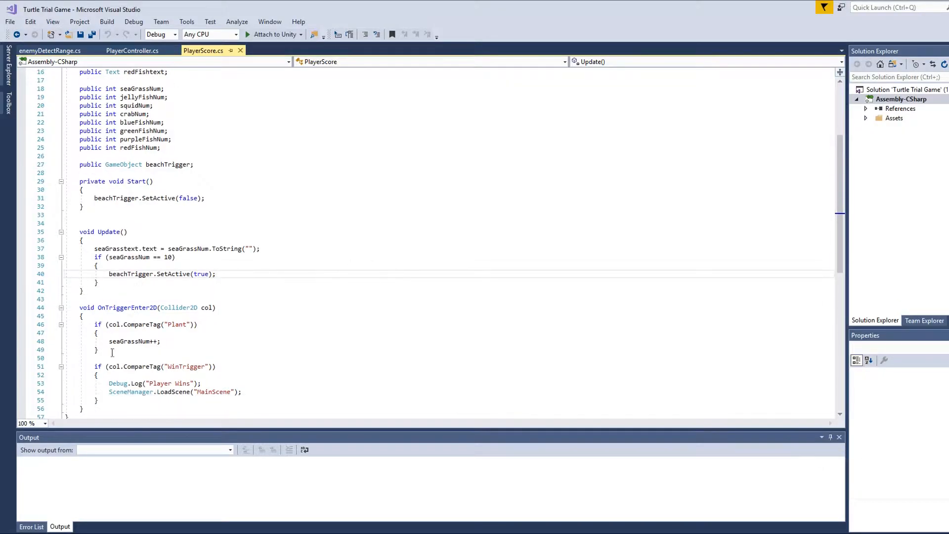
pyautogui.click(111, 122)
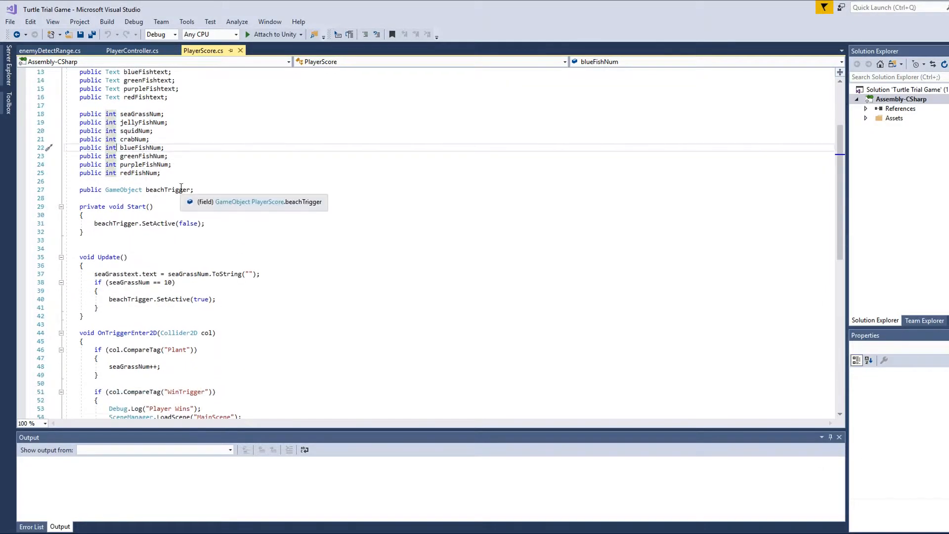
pyautogui.moveTo(166, 147); pyautogui.dragTo(65, 88)
pyautogui.rightClick(109, 112)
pyautogui.click(127, 291)
pyautogui.click(175, 341)
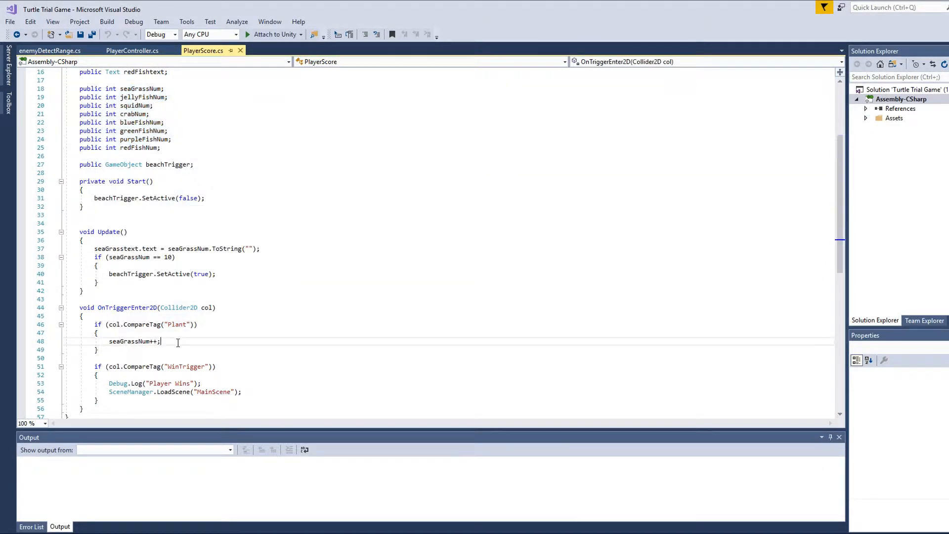
pyautogui.press('Return')
pyautogui.hotkey('ctrl', 'v')
# Step: Turn the pasted lines into increments: jellyFishNum++, squidNum++, crabNum++, blueFishNum++, greenFishNum++, purpleFishNum++ and redFishNum++
pyautogui.moveTo(75, 350); pyautogui.dragTo(120, 374)
pyautogui.press('BackSpace')
pyautogui.press('BackSpace')
pyautogui.press('BackSpace')
pyautogui.press('BackSpace')
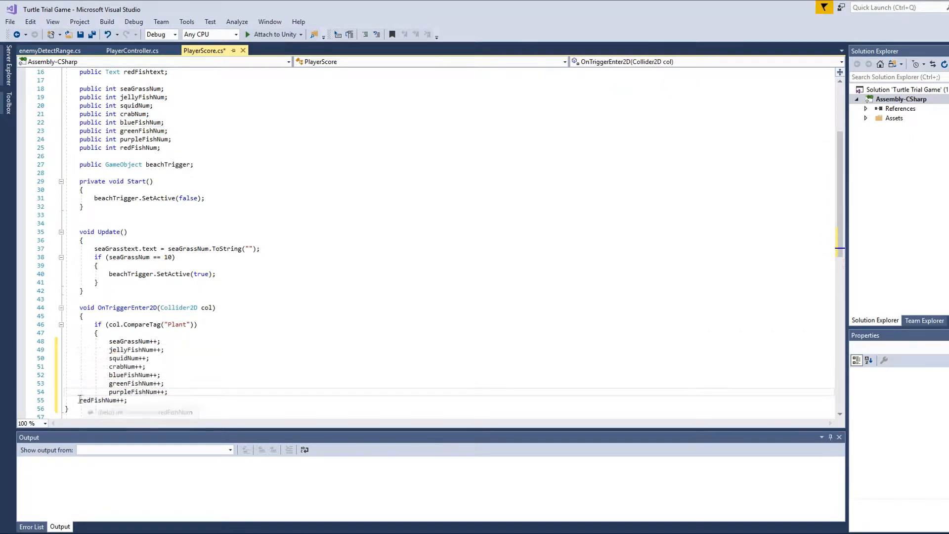
pyautogui.scroll(-4, 68, 309)
pyautogui.click(69, 309)
pyautogui.click(138, 290)
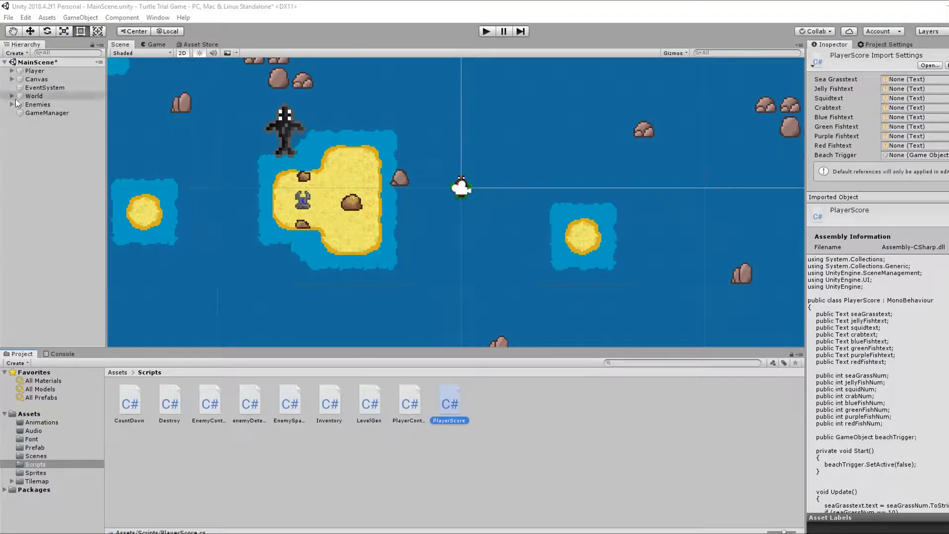
# Step: In Unity, expand Panel and Crab under Canvas and bring up the Player's Player Score fields
pyautogui.click(19, 87)
pyautogui.click(26, 96)
pyautogui.click(34, 70)
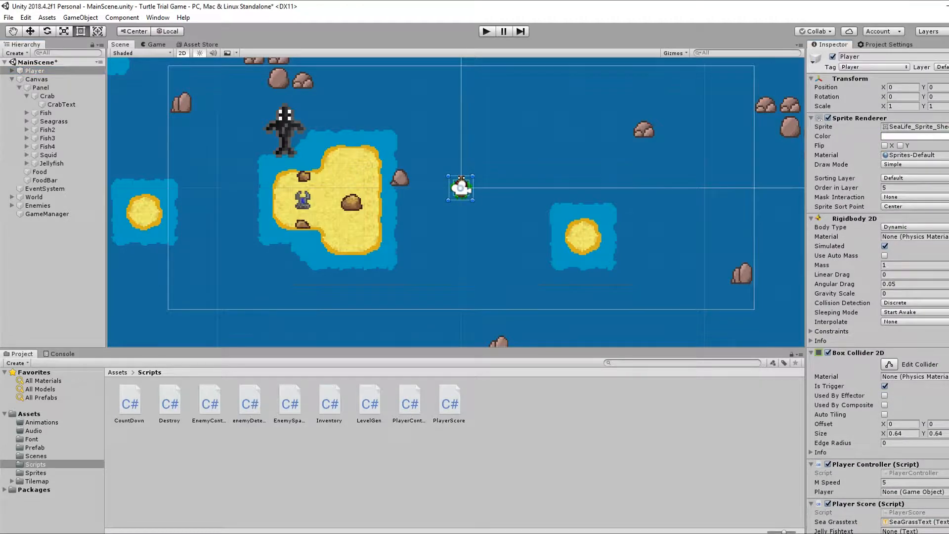
pyautogui.scroll(-5, 877, 296)
# Step: Expand every child object of Panel in the hierarchy to expose all the text objects
pyautogui.click(27, 113)
pyautogui.click(27, 113)
pyautogui.rightClick(31, 88)
pyautogui.click(26, 73)
pyautogui.click(20, 88)
pyautogui.click(19, 87)
pyautogui.click(19, 87)
pyautogui.keyDown('alt'); pyautogui.click(19, 87); pyautogui.keyUp('alt')
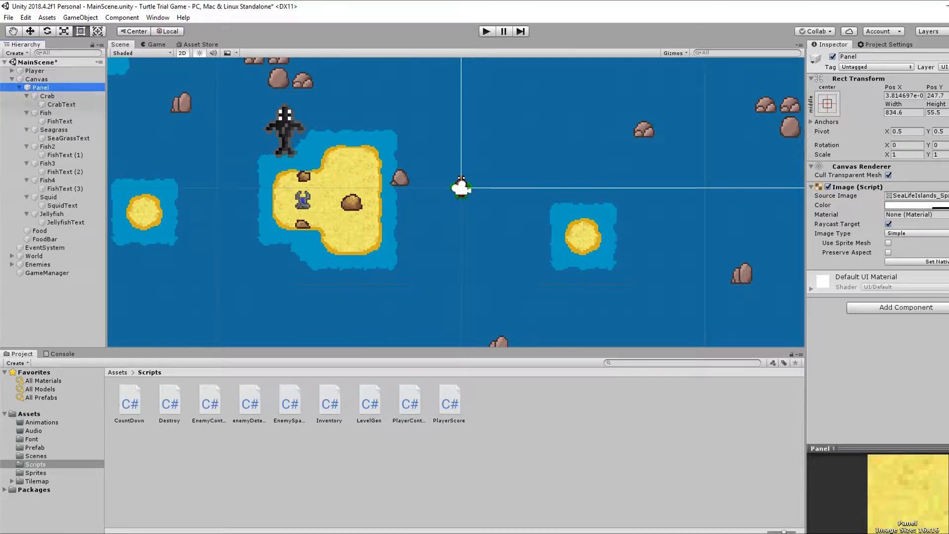
# Step: Link each food's text object to its matching Player Score field on the Player and test the game in play mode
pyautogui.click(59, 104)
pyautogui.click(49, 71)
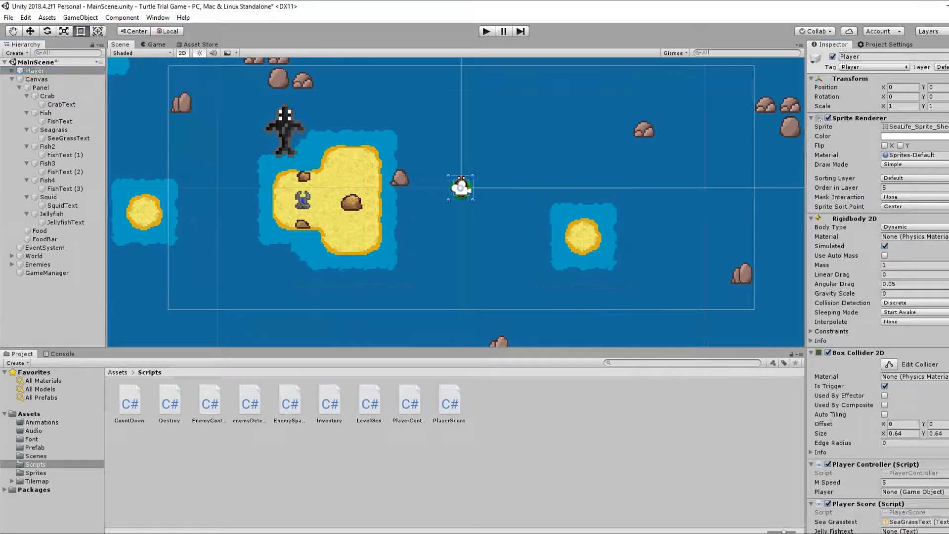
pyautogui.click(55, 102)
pyautogui.scroll(-5, 855, 294)
pyautogui.moveTo(60, 104); pyautogui.dragTo(855, 379)
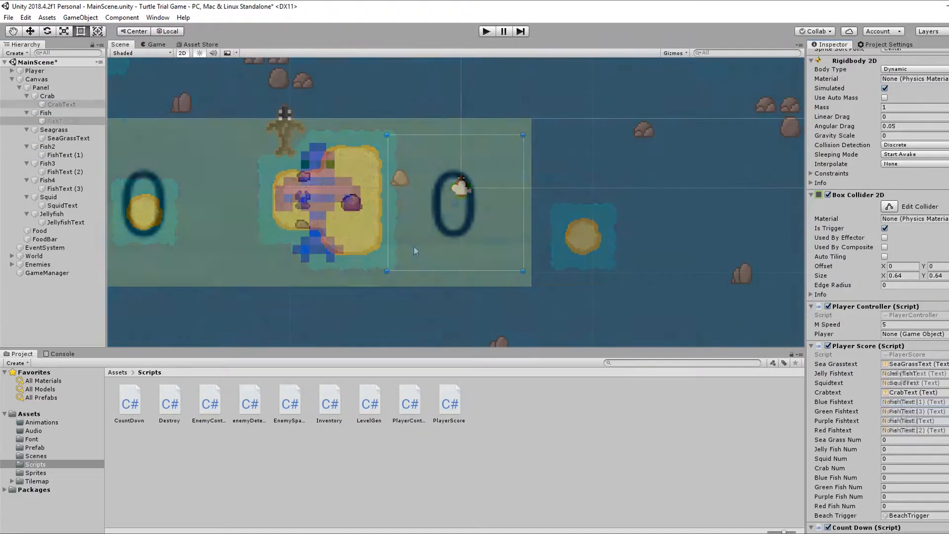
pyautogui.click(486, 31)
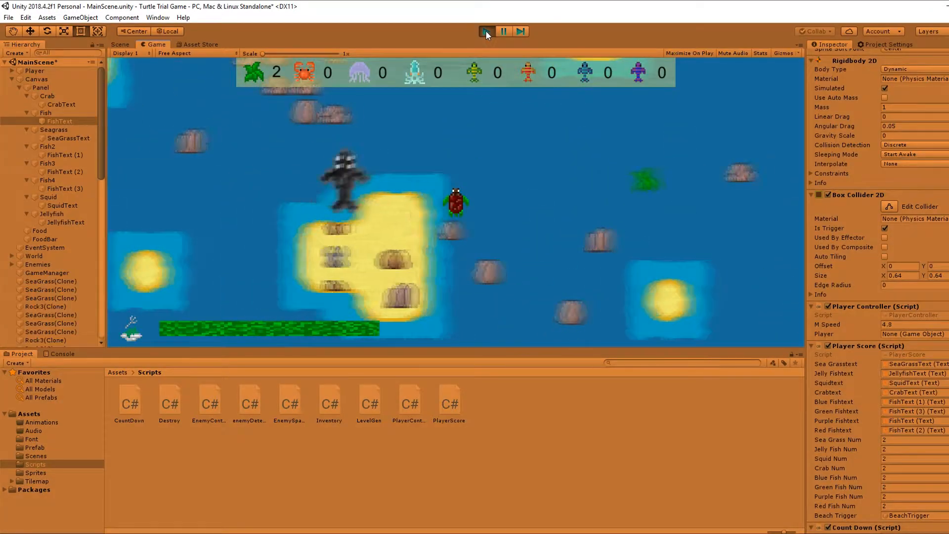
pyautogui.click(487, 32)
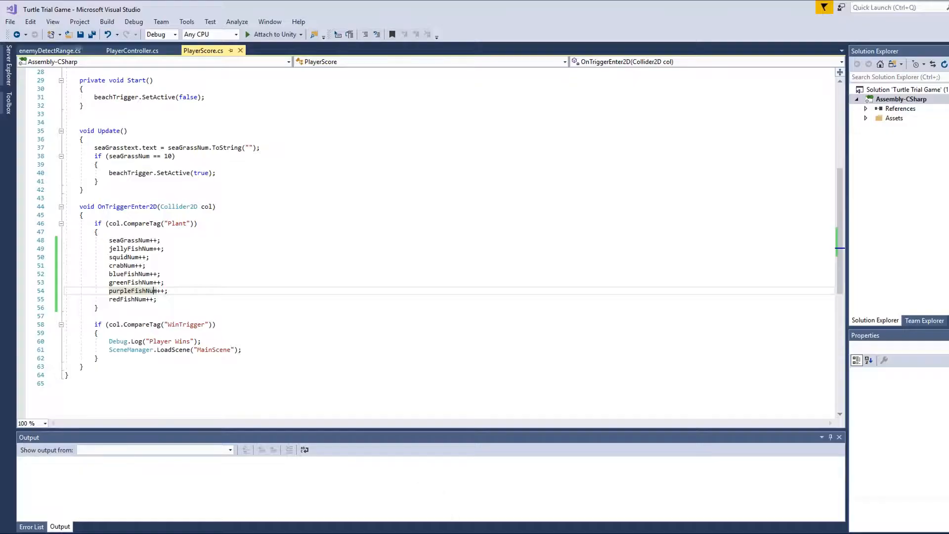
# Step: In PlayerScore.cs, duplicate the seaGrasstext.text assignment in Update() to give each food type its own line
pyautogui.moveTo(94, 274); pyautogui.dragTo(260, 273)
pyautogui.hotkey('ctrl', 'c')
pyautogui.click(271, 275)
pyautogui.press('Return')
pyautogui.hotkey('ctrl', 'v')
pyautogui.press('Return')
pyautogui.hotkey('ctrl', 'v')
pyautogui.press('Return')
pyautogui.hotkey('ctrl', 'v')
pyautogui.press('Return')
pyautogui.hotkey('ctrl', 'v')
pyautogui.press('Return')
pyautogui.hotkey('ctrl', 'v')
pyautogui.press('Return')
pyautogui.hotkey('ctrl', 'v')
pyautogui.press('Return')
pyautogui.hotkey('ctrl', 'v')
pyautogui.press('Return')
pyautogui.hotkey('ctrl', 'v')
pyautogui.press('Return')
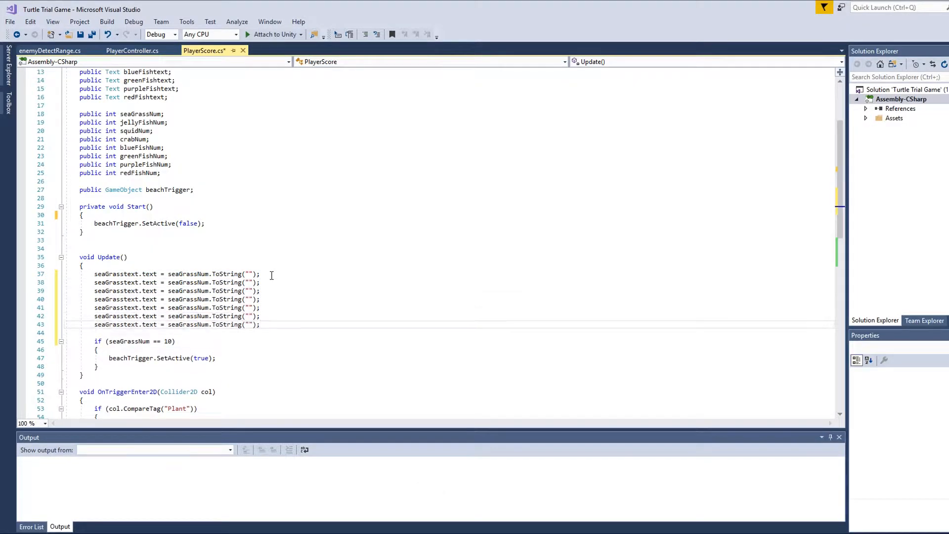
# Step: Rewrite the duplicated lines to pair text and Num variables for jellyFish, squid, crab, blueFish, greenFish, redFish and purpleFish
pyautogui.scroll(3, 271, 275)
pyautogui.doubleClick(146, 89)
pyautogui.doubleClick(168, 97)
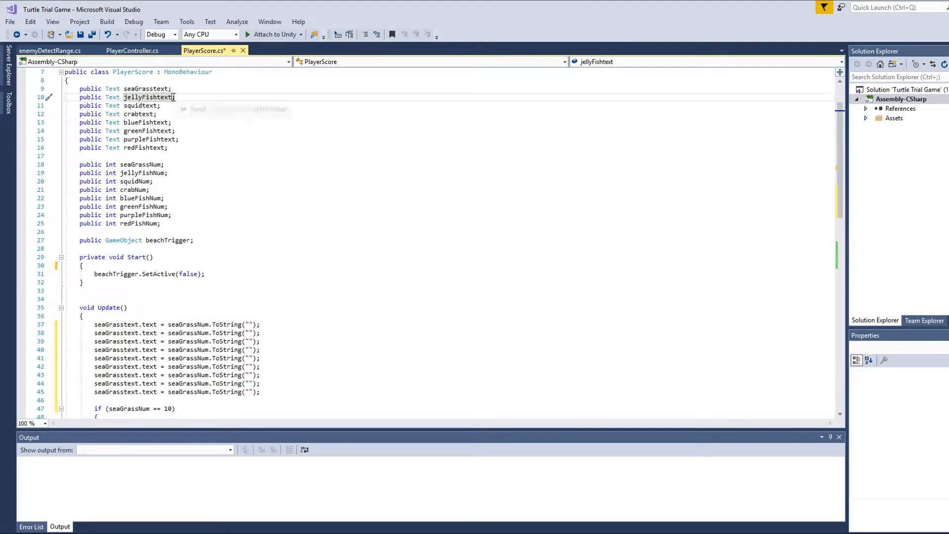
pyautogui.moveTo(124, 333); pyautogui.dragTo(96, 332)
pyautogui.write('jellyFish')
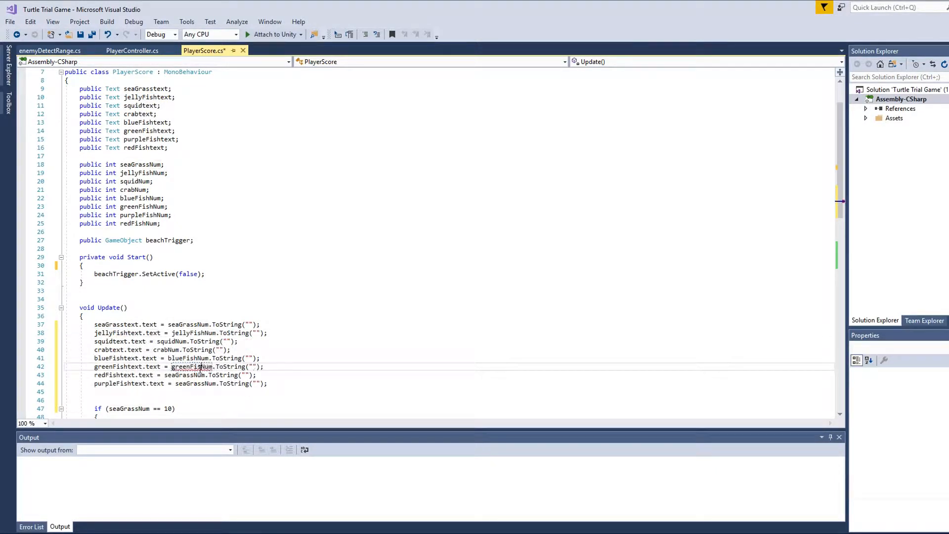
pyautogui.write('h')
pyautogui.moveTo(194, 375)
pyautogui.mouseDown()
pyautogui.moveTo(164, 375)
pyautogui.moveTo(205, 383)
pyautogui.mouseUp()
pyautogui.write('redFish')
pyautogui.write('purpleFish')
# Step: Switch to Unity and play the scene to check all the food counters
pyautogui.click(48, 291)
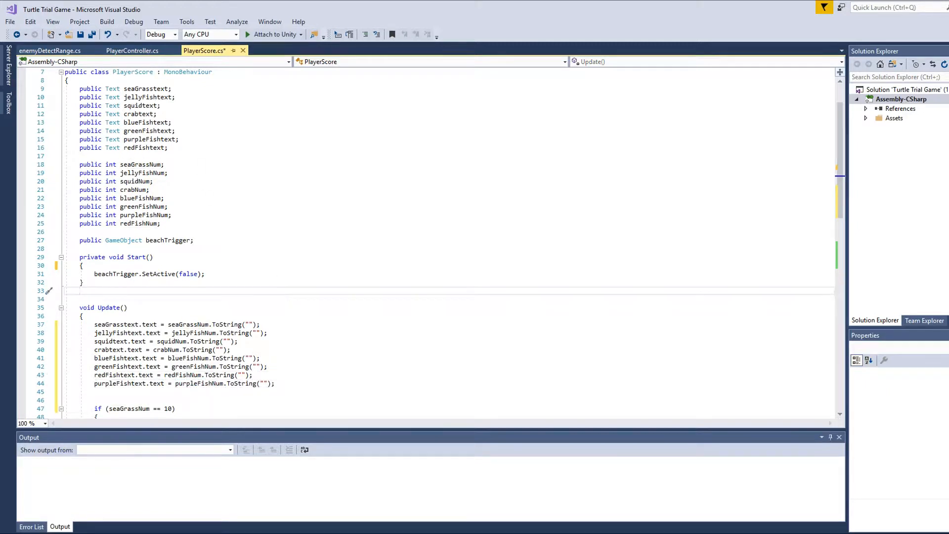
pyautogui.hotkey('alt', 'Tab')
pyautogui.click(487, 31)
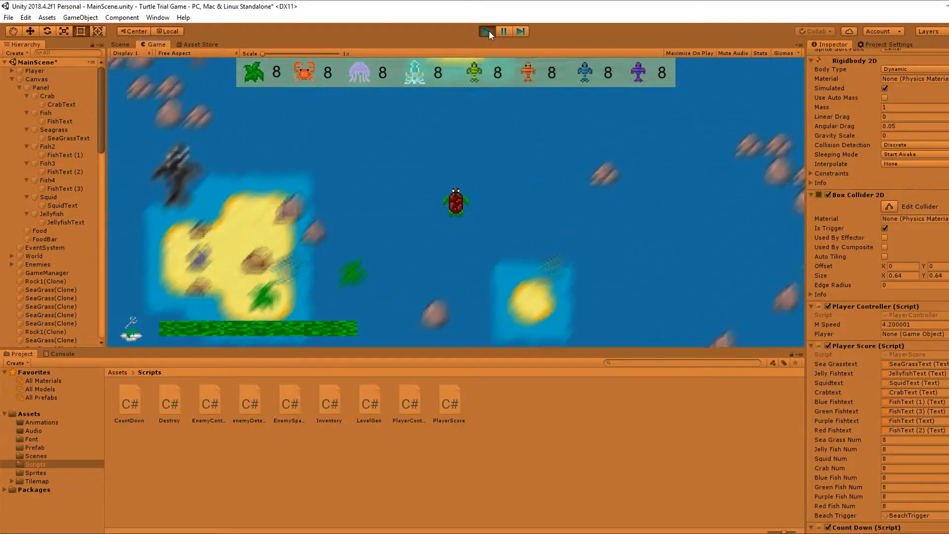
# Step: Try a Box Collider 2D size of 20 by 20 on EnemyDetectBox
pyautogui.write('20')
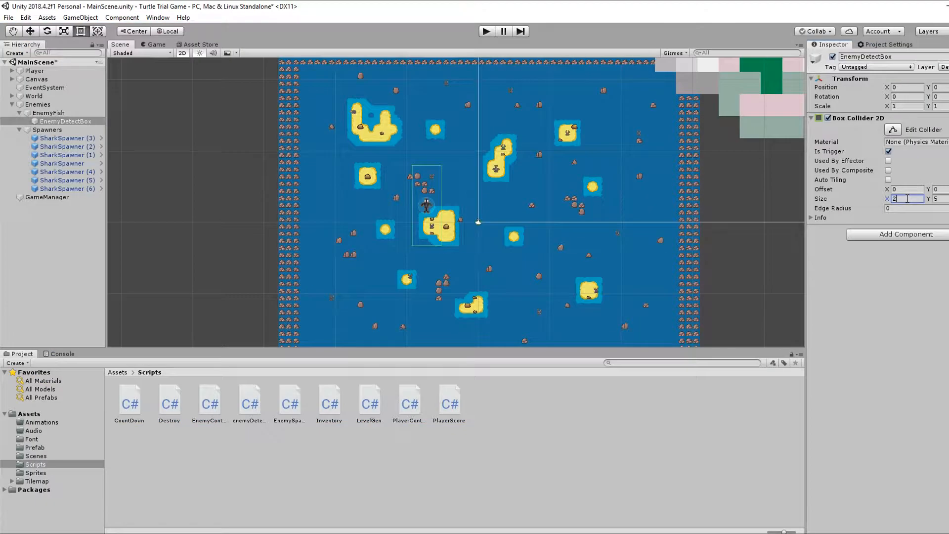
pyautogui.press('Tab')
pyautogui.write('20')
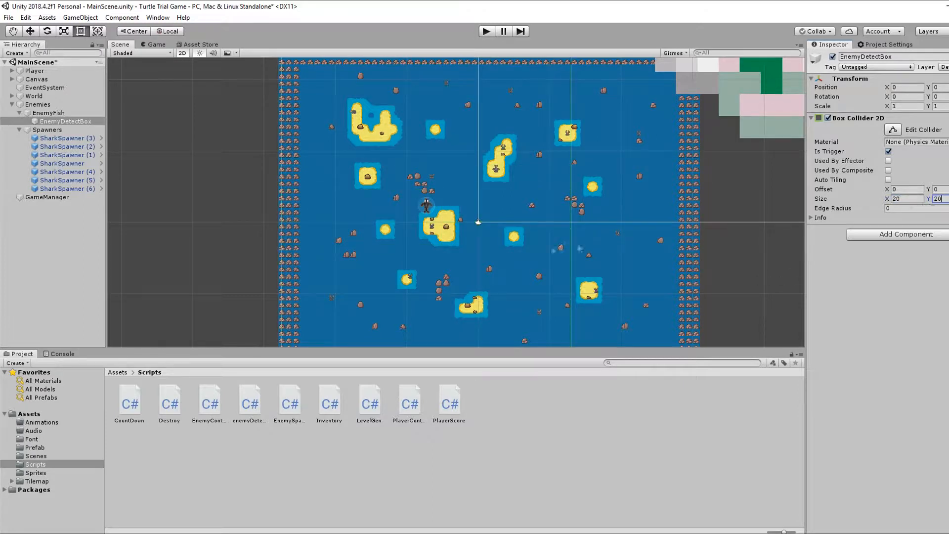
# Step: Set the EnemyDetectBox collider's size to X 10 and Y 10, with an edge radius of 0
pyautogui.write('10')
pyautogui.moveTo(931, 200); pyautogui.dragTo(877, 199)
pyautogui.write('10')
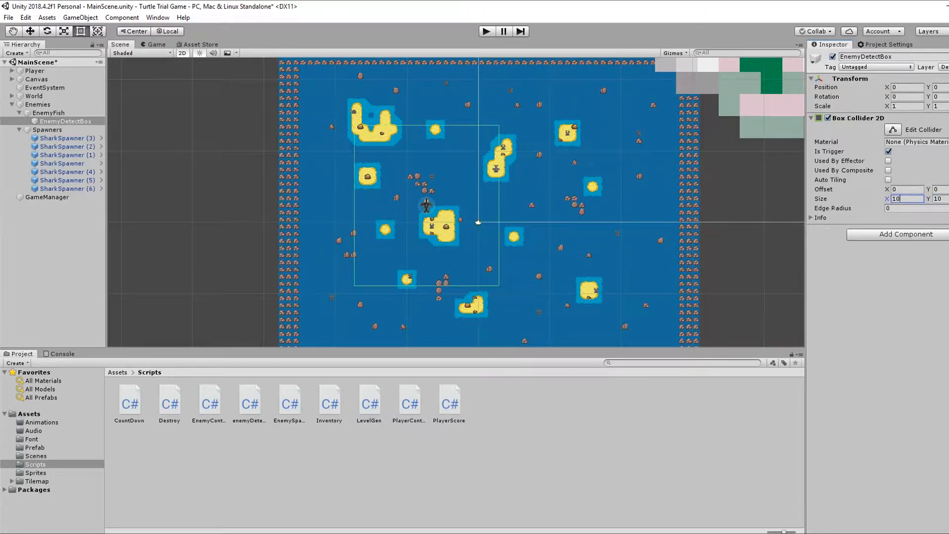
pyautogui.click(817, 218)
pyautogui.click(817, 218)
pyautogui.moveTo(883, 210); pyautogui.dragTo(948, 237)
pyautogui.write('0')
# Step: Play-test the enemy fish with its new detection area, stop the game and look over the map in the scene
pyautogui.click(487, 33)
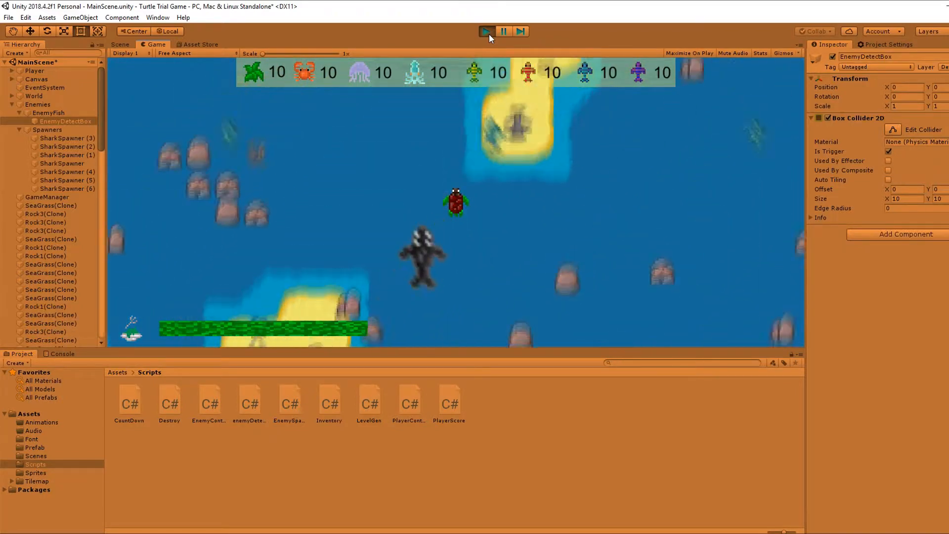
pyautogui.click(486, 32)
pyautogui.scroll(-10, 420, 239)
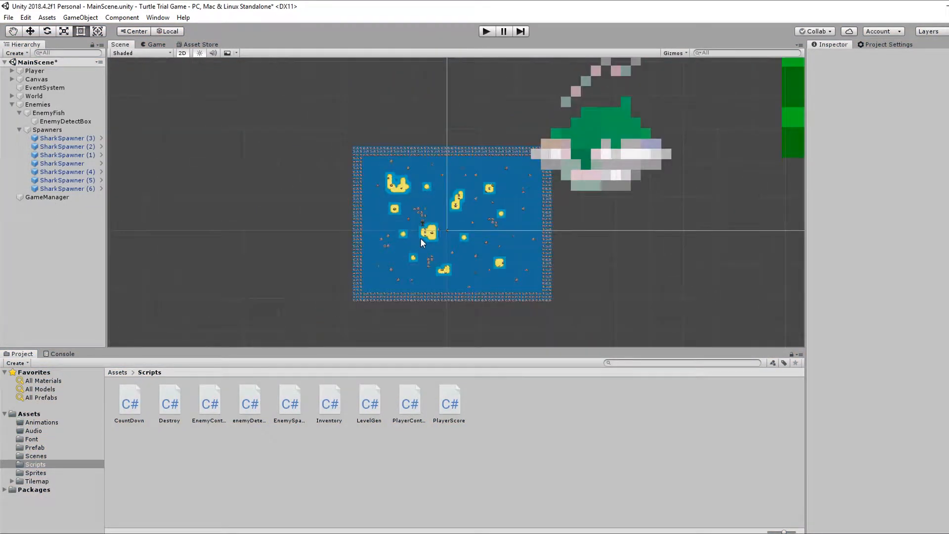
pyautogui.scroll(15, 424, 237)
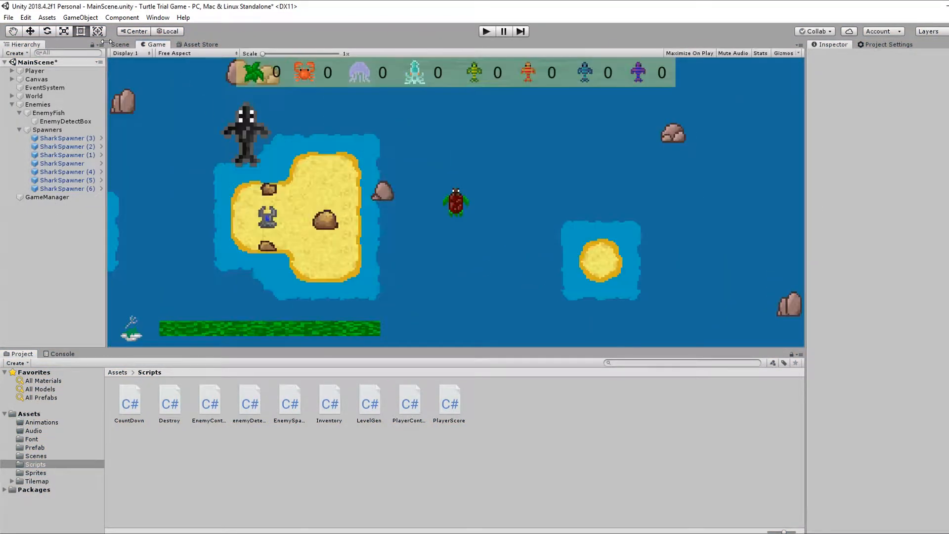
pyautogui.click(119, 44)
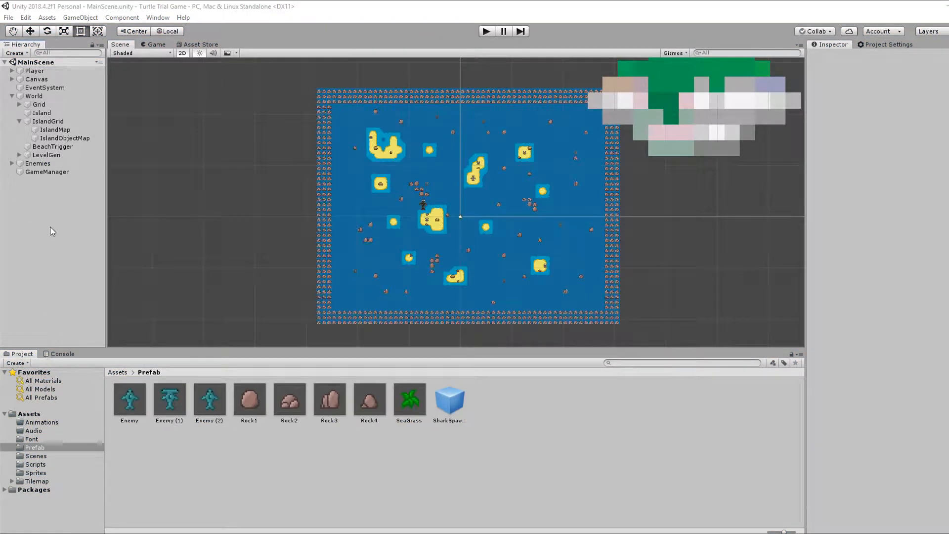
pyautogui.rightClick(53, 231)
pyautogui.moveTo(84, 386)
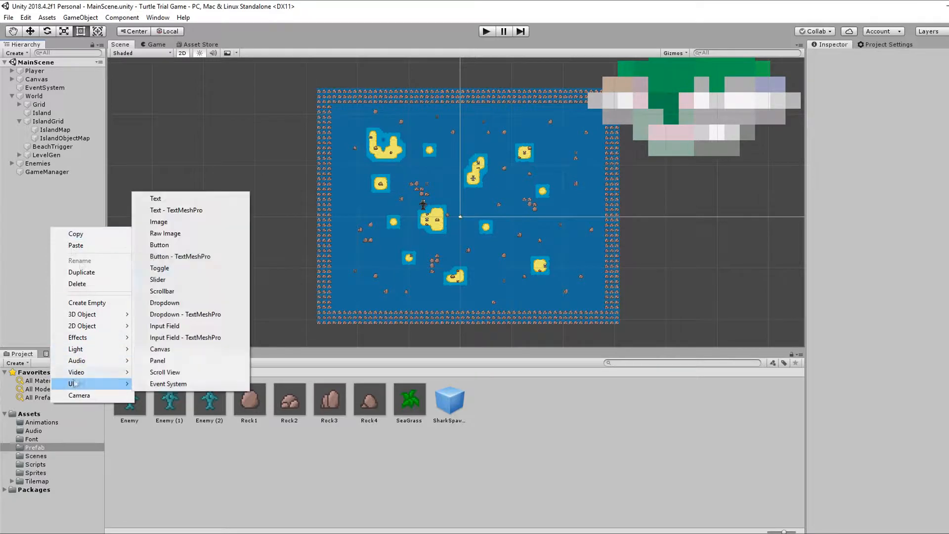
pyautogui.click(212, 197)
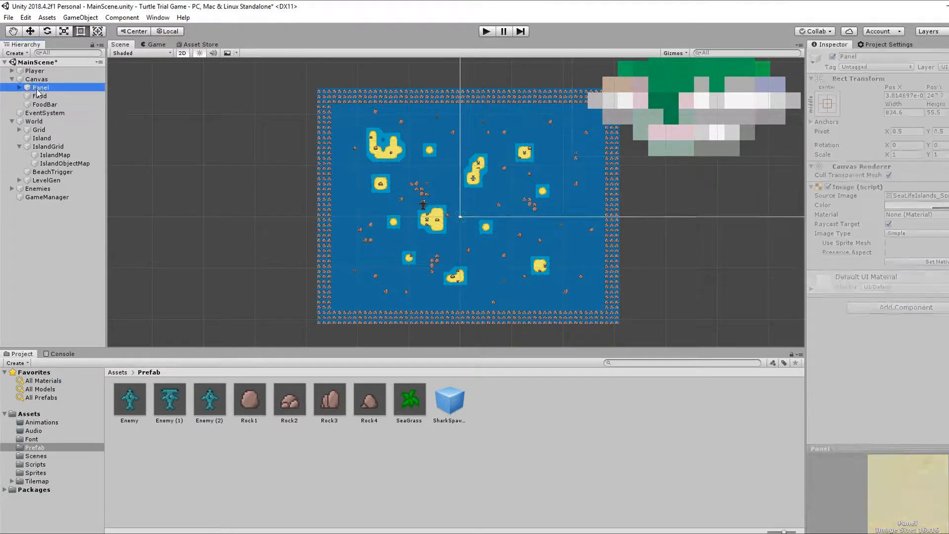
# Step: Rename the Panel under Canvas as InventoryPanel
pyautogui.click(37, 89)
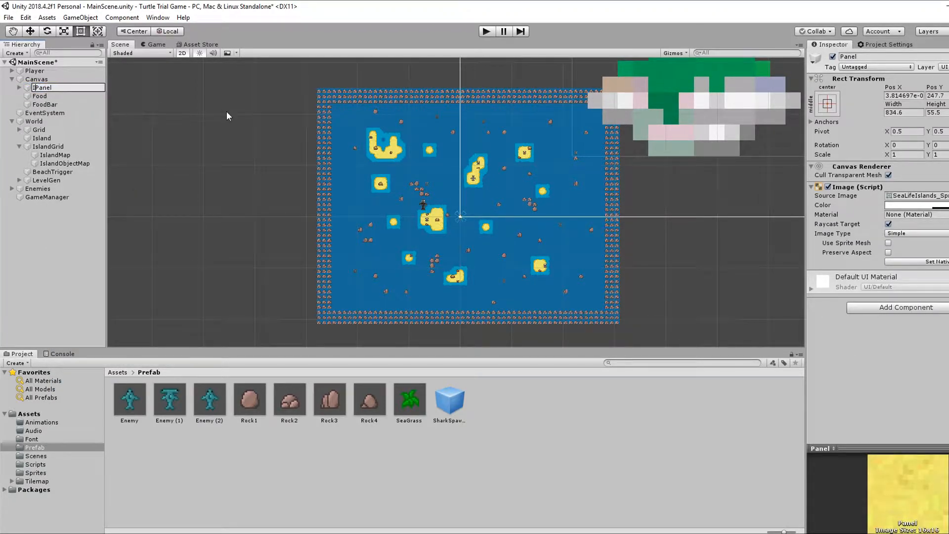
pyautogui.write('nventory')
pyautogui.press('Return')
# Step: Add a UI image under Canvas and use the SeaLifeBar frame sprite as its source image
pyautogui.doubleClick(37, 79)
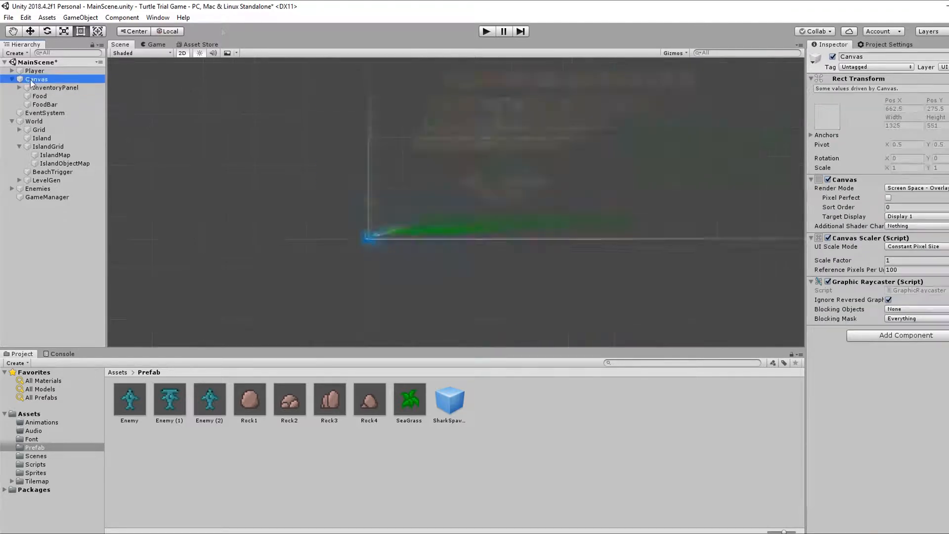
pyautogui.rightClick(63, 235)
pyautogui.moveTo(84, 389)
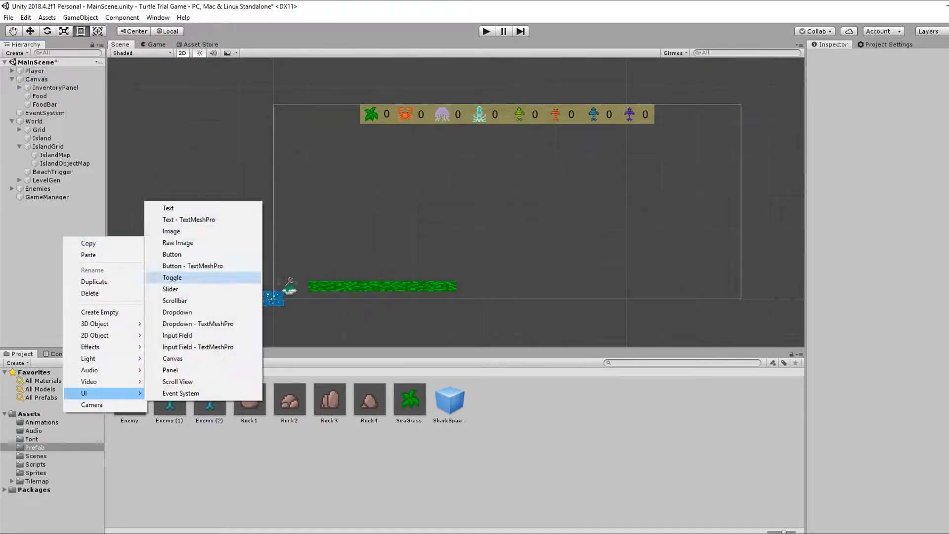
pyautogui.click(189, 232)
pyautogui.click(946, 195)
pyautogui.scroll(-1, 906, 395)
pyautogui.scroll(-1, 855, 444)
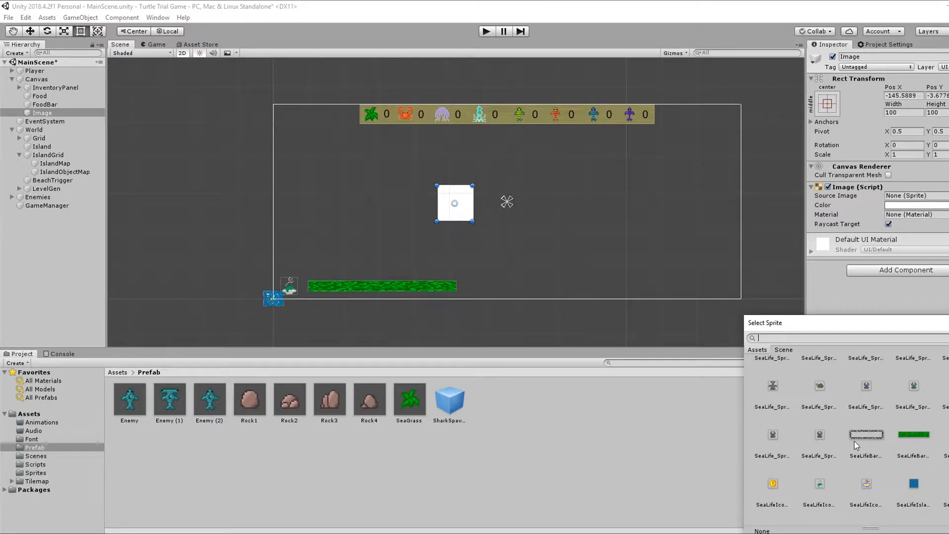
pyautogui.click(864, 436)
pyautogui.scroll(-1, 864, 436)
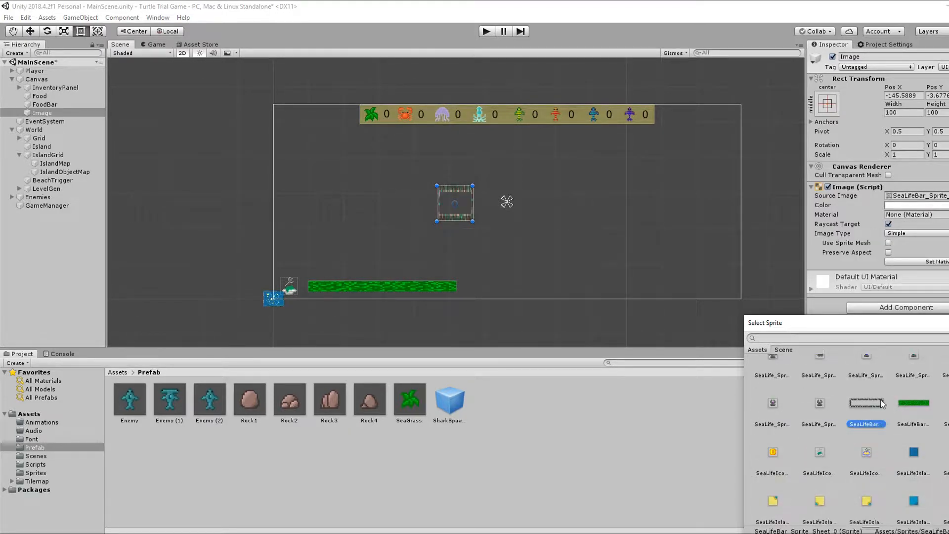
pyautogui.doubleClick(865, 406)
# Step: Stretch the framed image to about 282.5 by 104.5 against the canvas's right edge and name it GetToBeachTab
pyautogui.moveTo(472, 204); pyautogui.dragTo(558, 209)
pyautogui.moveTo(437, 222); pyautogui.dragTo(453, 216)
pyautogui.moveTo(539, 205); pyautogui.dragTo(759, 164)
pyautogui.moveTo(760, 164); pyautogui.dragTo(524, 208, button='middle')
pyautogui.moveTo(529, 208); pyautogui.dragTo(477, 213)
pyautogui.click(487, 31)
pyautogui.click(484, 33)
pyautogui.moveTo(476, 212); pyautogui.dragTo(446, 136, button='middle')
pyautogui.moveTo(446, 136); pyautogui.dragTo(447, 182)
pyautogui.moveTo(381, 170); pyautogui.dragTo(370, 170)
pyautogui.moveTo(435, 186); pyautogui.dragTo(435, 192)
pyautogui.moveTo(436, 185); pyautogui.dragTo(435, 183)
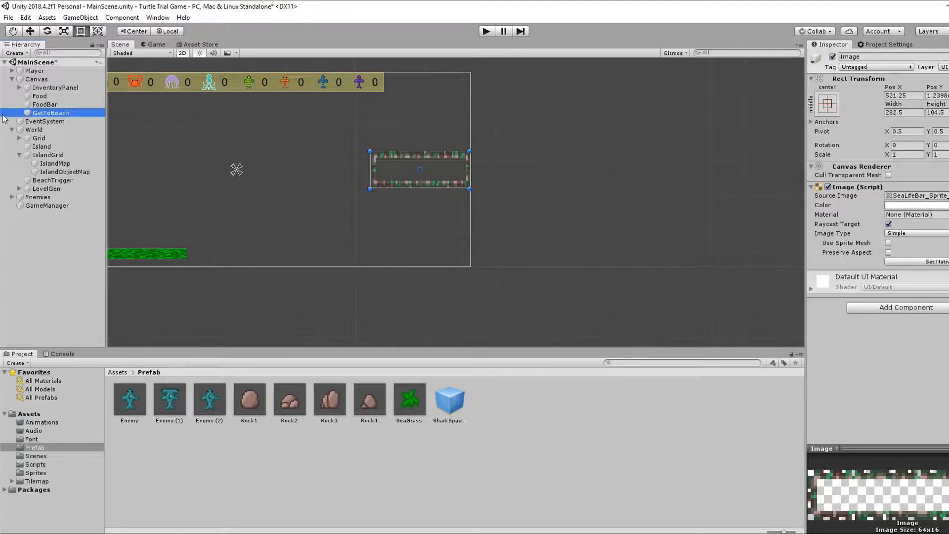
pyautogui.write('Tab')
pyautogui.press('Return')
# Step: Add a text object named WinText inside GetToBeachTab, about 239.2 by 49.3, reading "Get to the beach to win"
pyautogui.rightClick(30, 112)
pyautogui.moveTo(143, 265)
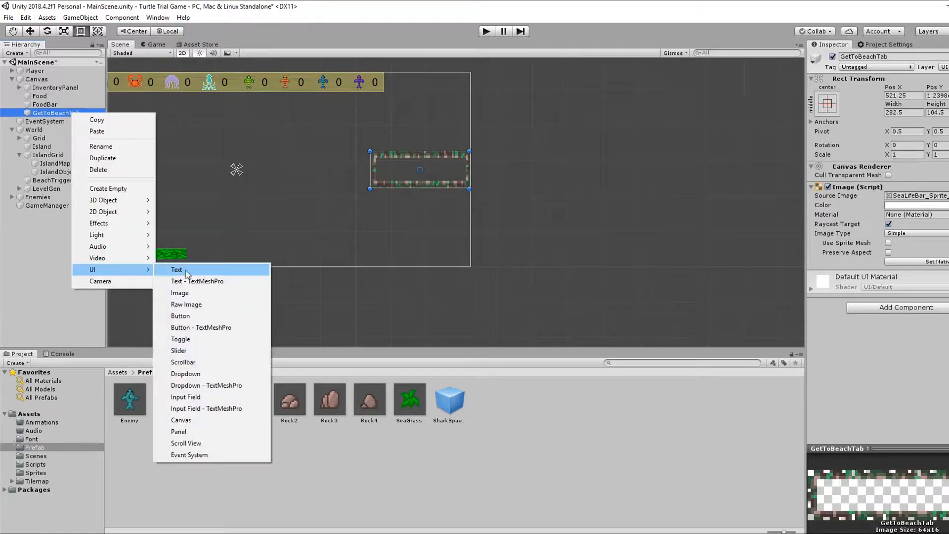
pyautogui.click(193, 269)
pyautogui.press('Return')
pyautogui.moveTo(391, 176); pyautogui.dragTo(378, 179)
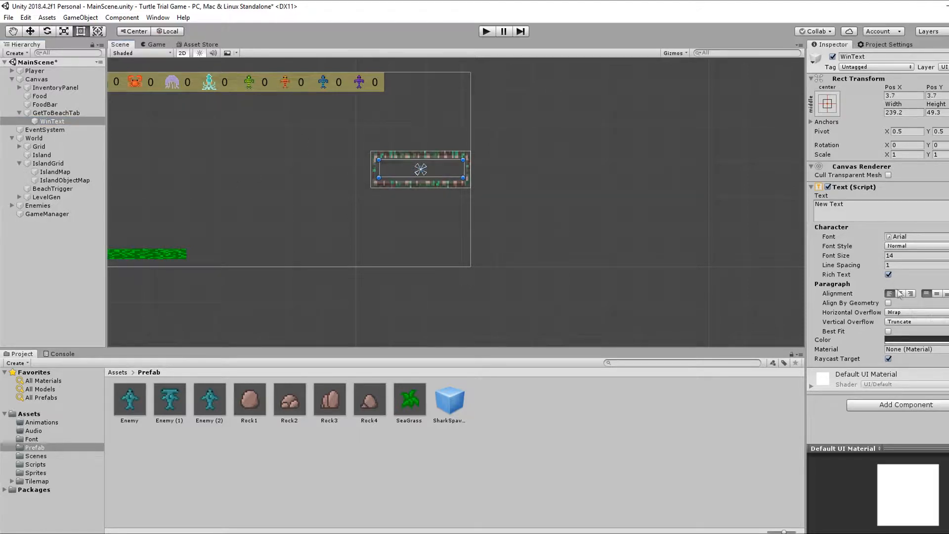
pyautogui.write('Get to the beach to win')
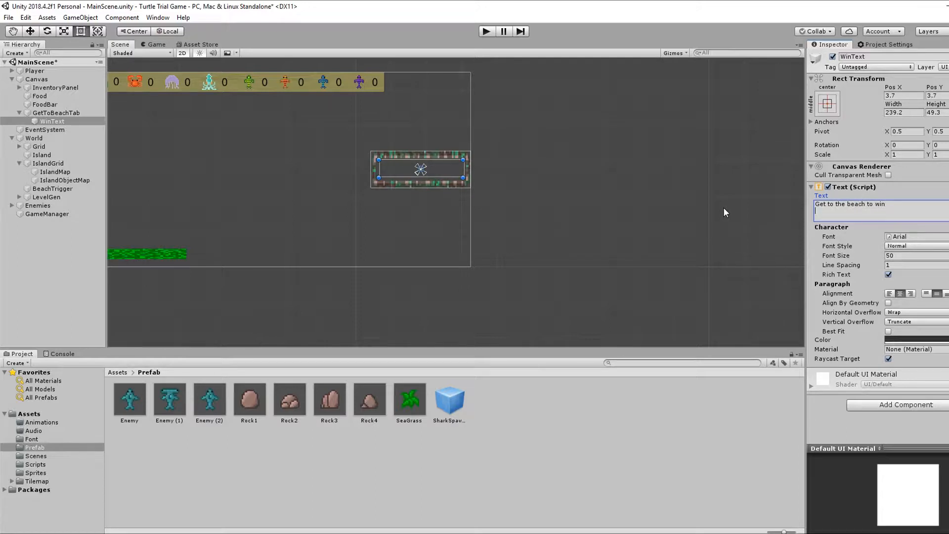
# Step: Set WinText's horizontal and vertical overflow to Overflow, its font size to 20 and its color to black (000000)
pyautogui.click(914, 312)
pyautogui.click(918, 329)
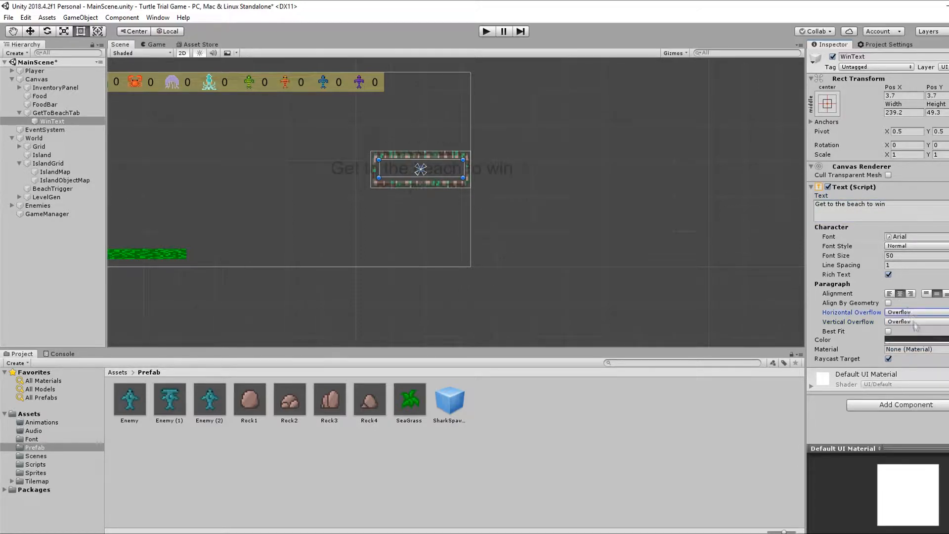
pyautogui.click(914, 339)
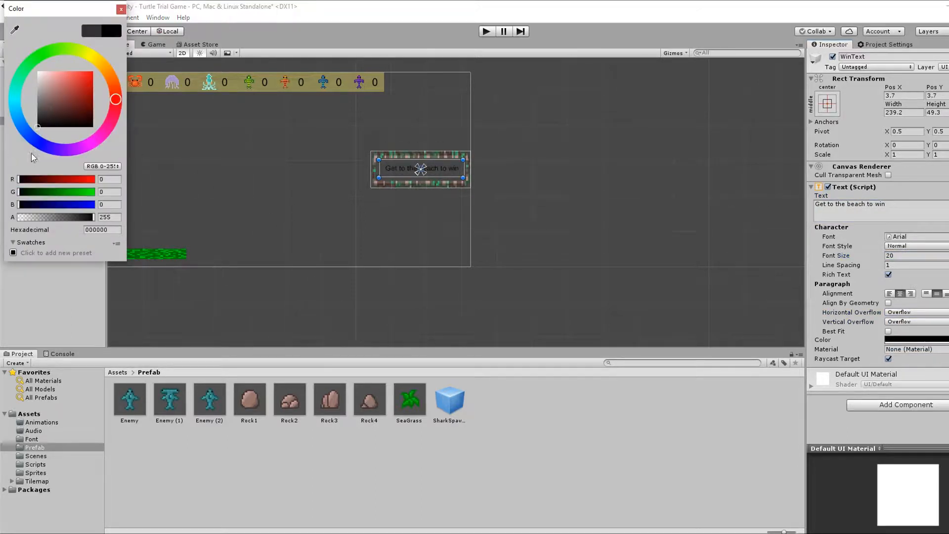
pyautogui.click(121, 10)
pyautogui.click(909, 341)
pyautogui.click(121, 9)
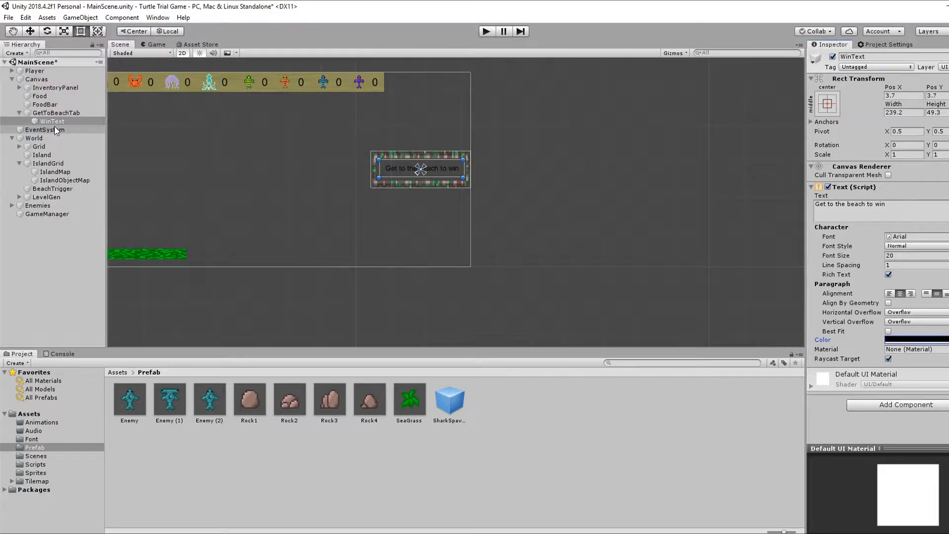
# Step: Add a UI image under GetToBeachTab, stretch it across the frame's width and color it green
pyautogui.rightClick(52, 114)
pyautogui.moveTo(62, 274)
pyautogui.click(149, 292)
pyautogui.moveTo(403, 173); pyautogui.dragTo(371, 173)
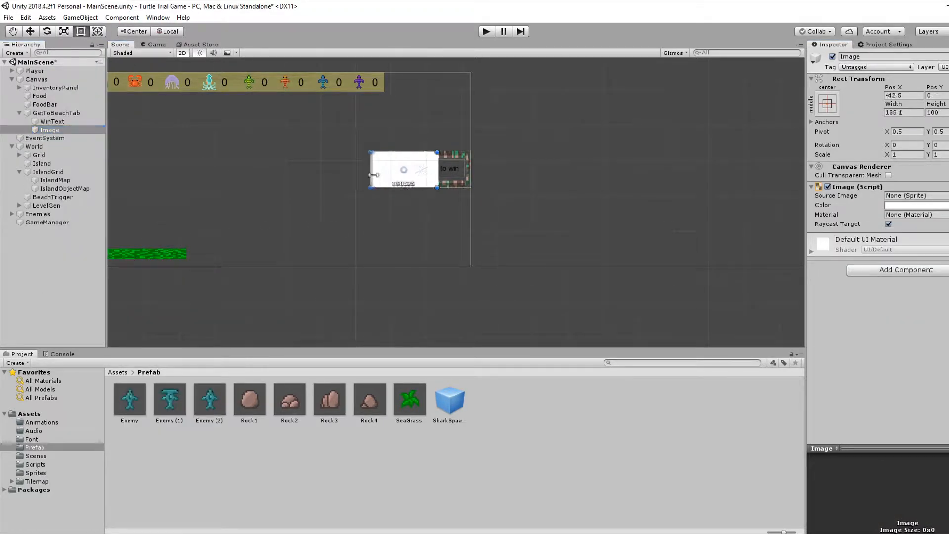
pyautogui.moveTo(438, 171); pyautogui.dragTo(471, 172)
pyautogui.click(59, 130)
pyautogui.click(54, 112)
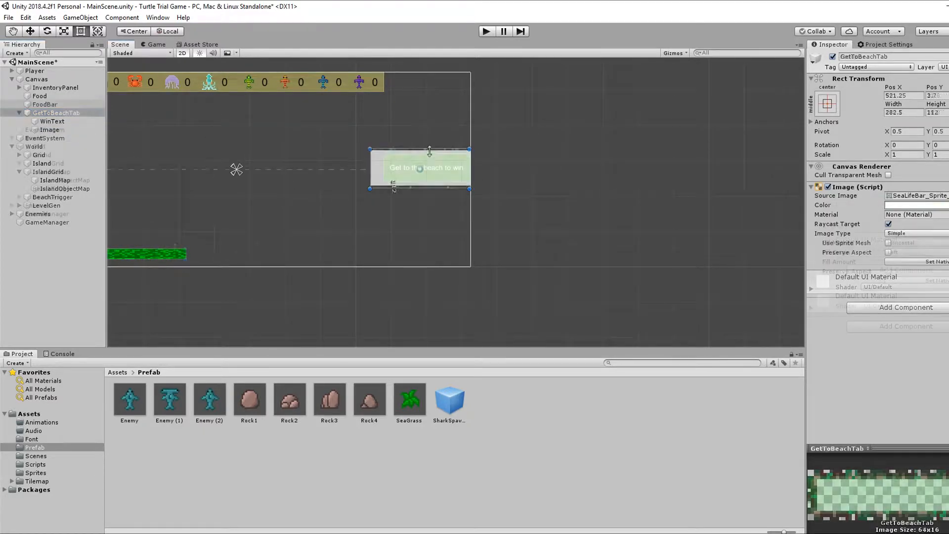
# Step: Rename the green image that holds WinText as WinTab and collapse it in the hierarchy
pyautogui.click(42, 113)
pyautogui.press('F2')
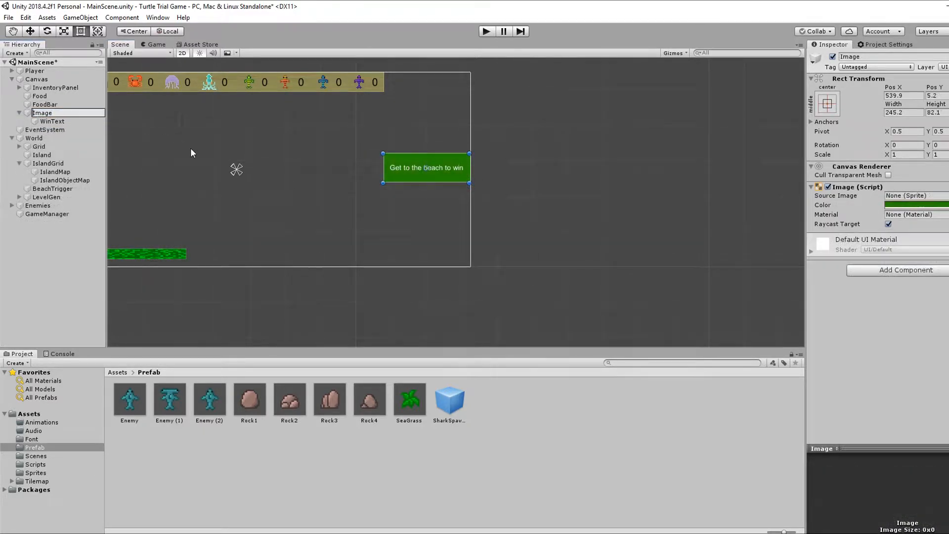
pyautogui.write('WinTab')
pyautogui.press('Return')
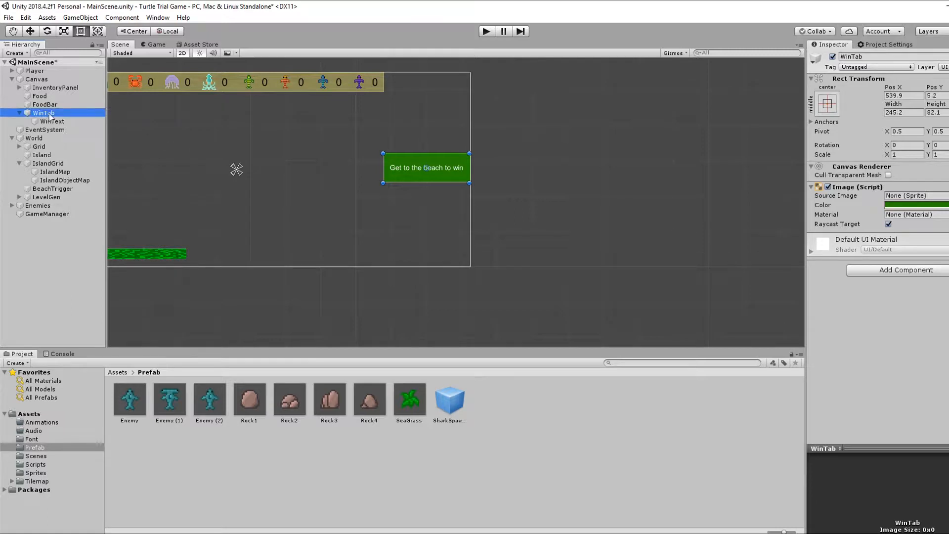
pyautogui.press('Left')
pyautogui.moveTo(477, 533)
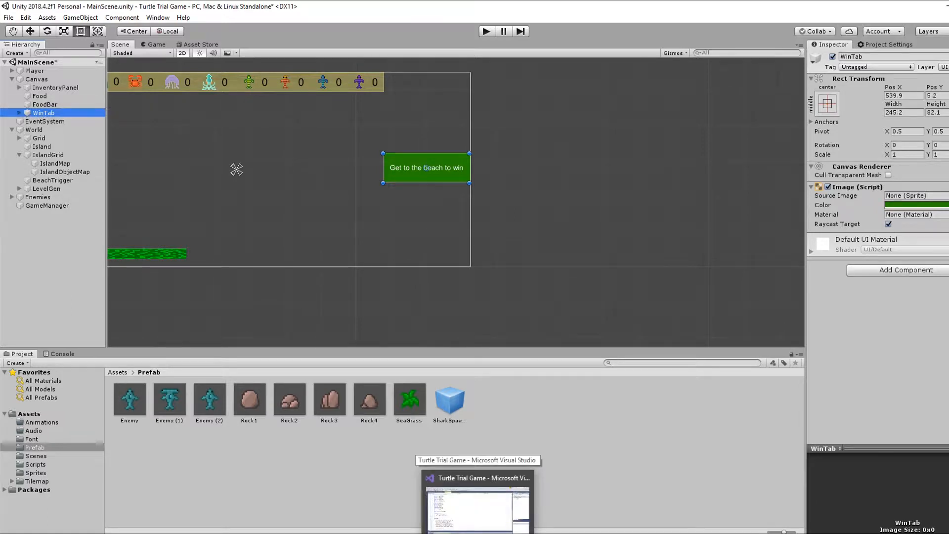
# Step: Switch to Visual Studio and declare public GameObject WinTab; below the beachTrigger field in the PlayerScore script
pyautogui.click(477, 509)
pyautogui.click(212, 247)
pyautogui.write('public GameObject beachTrigger')
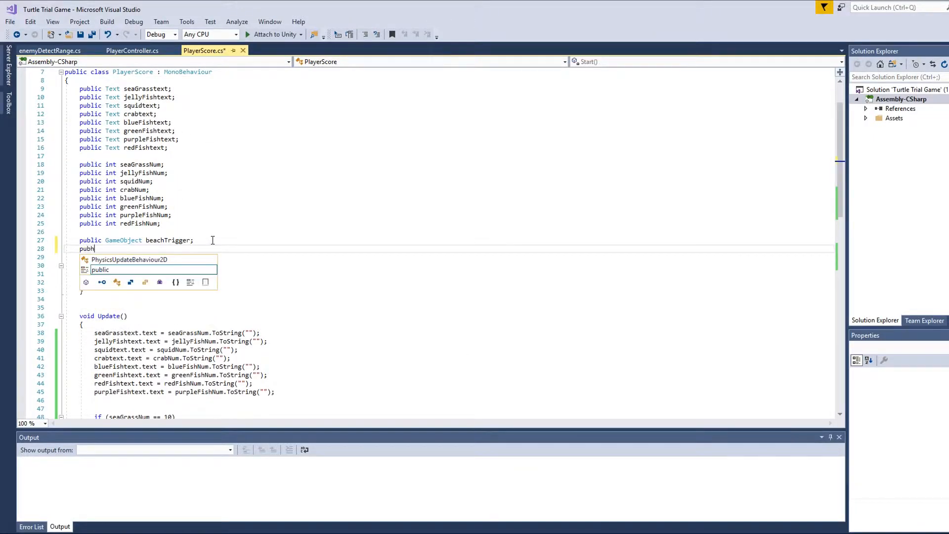
pyautogui.write(' WinTab;')
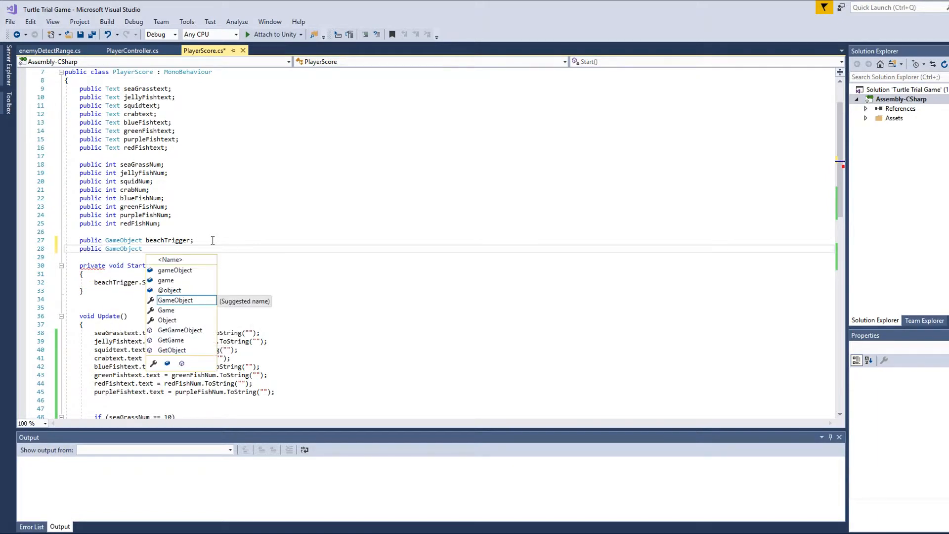
# Step: Add WinTab.SetActive(false); after beachTrigger.SetActive(true); in the seaGrassNum == 10 check and copy the new line
pyautogui.scroll(-8, 212, 241)
pyautogui.scroll(-2, 180, 349)
pyautogui.click(269, 360)
pyautogui.scroll(3, 314, 368)
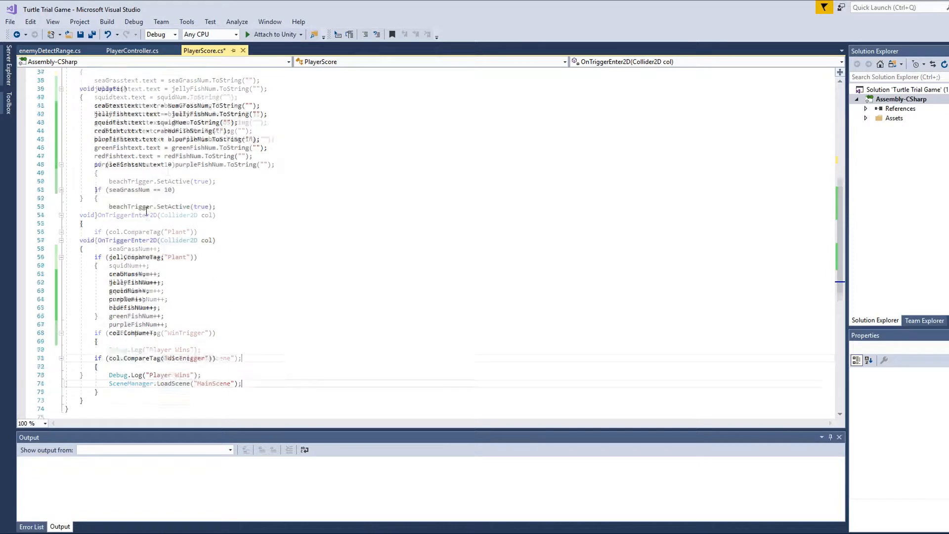
pyautogui.click(231, 257)
pyautogui.press('Return')
pyautogui.write('WinTab')
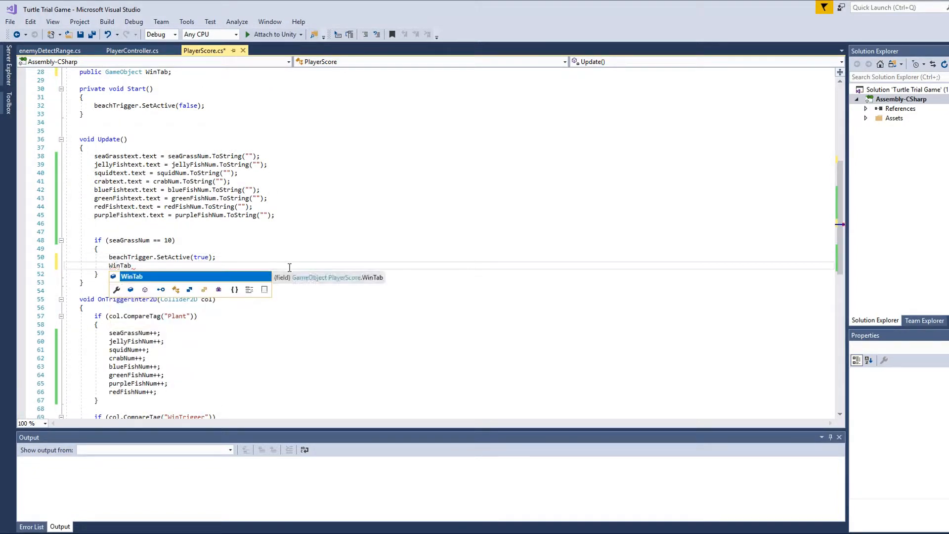
pyautogui.write('.SetActive(false);')
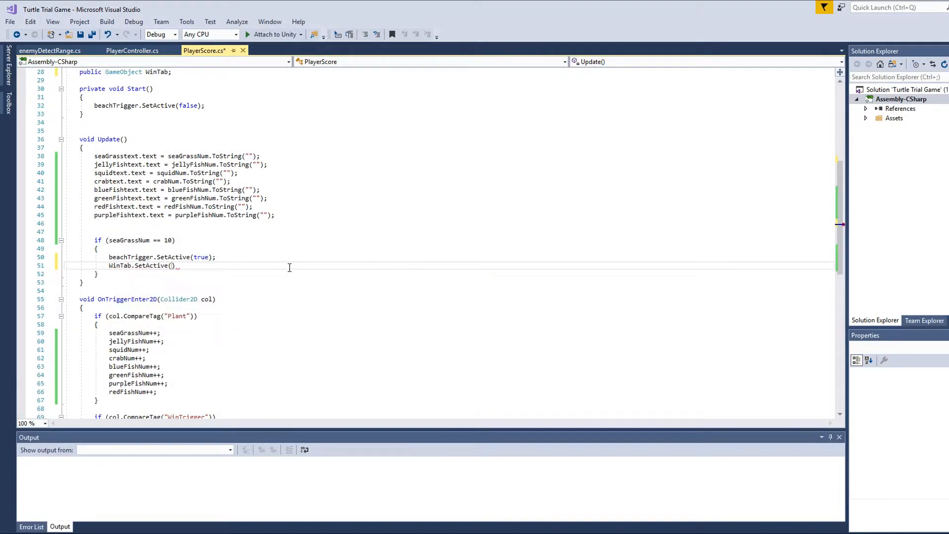
pyautogui.moveTo(198, 265); pyautogui.dragTo(110, 266)
pyautogui.hotkey('ctrl', 'c')
# Step: Change the WinTab.SetActive argument inside the seaGrassNum == 10 check to true
pyautogui.scroll(-4, 110, 266)
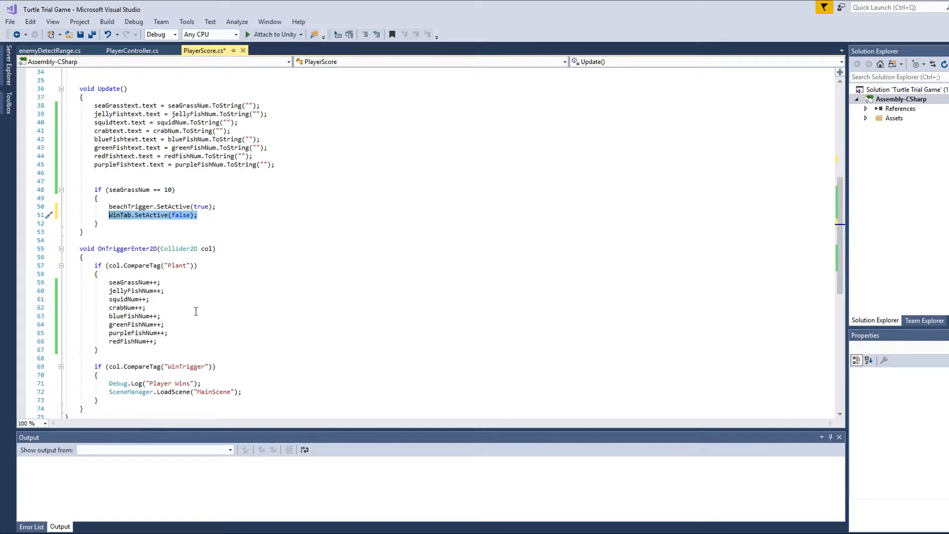
pyautogui.click(276, 341)
pyautogui.press('Up')
pyautogui.press('Up')
pyautogui.scroll(6, 97, 182)
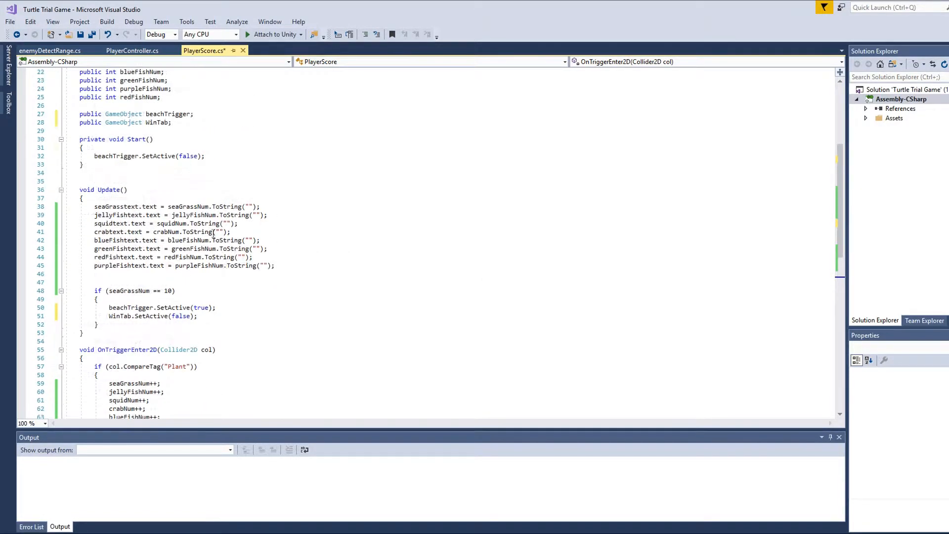
pyautogui.scroll(-4, 179, 208)
pyautogui.moveTo(189, 207); pyautogui.dragTo(171, 207)
pyautogui.write('true')
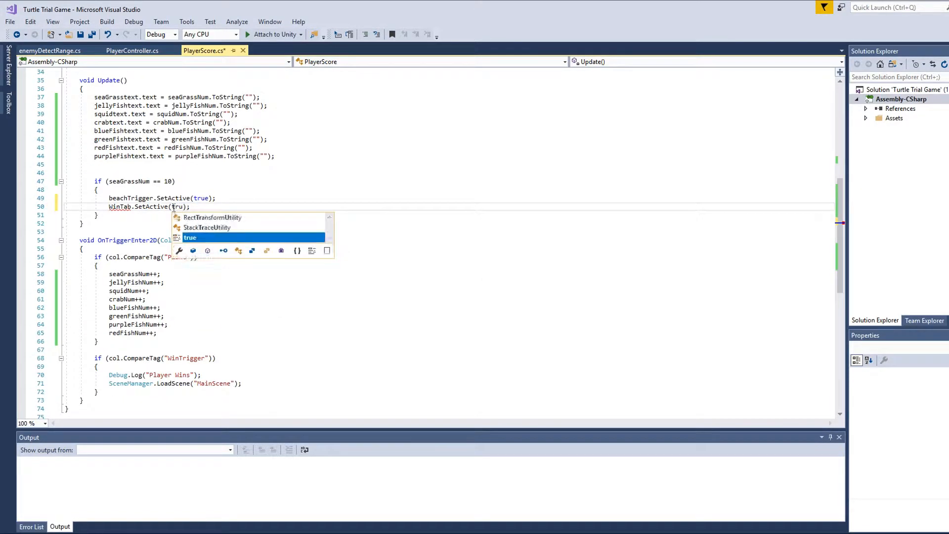
# Step: Paste WinTab.SetActive(false); into Start() below the beachTrigger.SetActive(false); line
pyautogui.scroll(5, 195, 171)
pyautogui.click(211, 173)
pyautogui.press('Return')
pyautogui.hotkey('ctrl', 'v')
# Step: Restore the WinTab field by reusing the public GameObject declaration below beachTrigger with the name WinTab
pyautogui.click(169, 126)
pyautogui.moveTo(142, 140); pyautogui.dragTo(79, 140)
pyautogui.hotkey('ctrl', 'c')
pyautogui.click(90, 149)
pyautogui.press('Return')
pyautogui.press('Up')
pyautogui.hotkey('ctrl', 'v')
pyautogui.write('WinTab;')
pyautogui.click(279, 299)
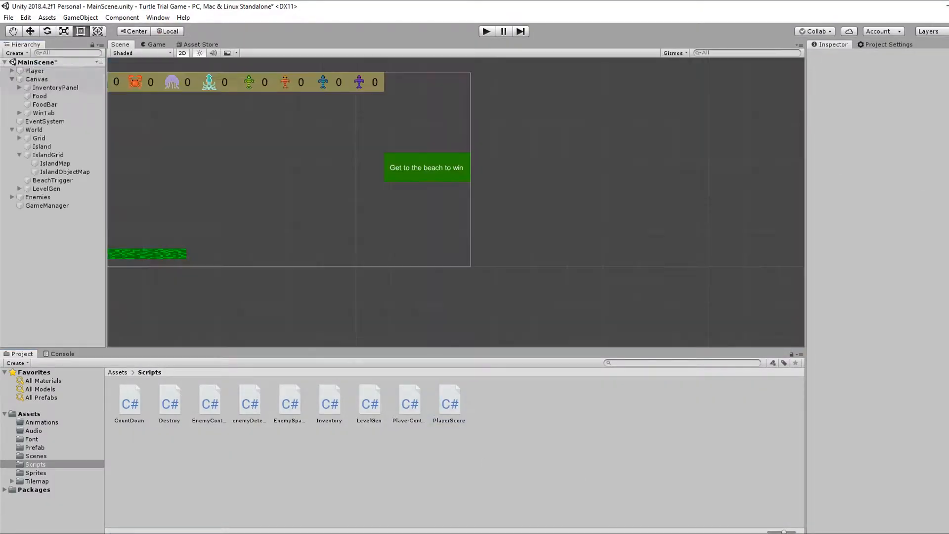
# Step: In Unity, assign the WinTab object to the WinTab field of the Player's Player Score script
pyautogui.click(12, 71)
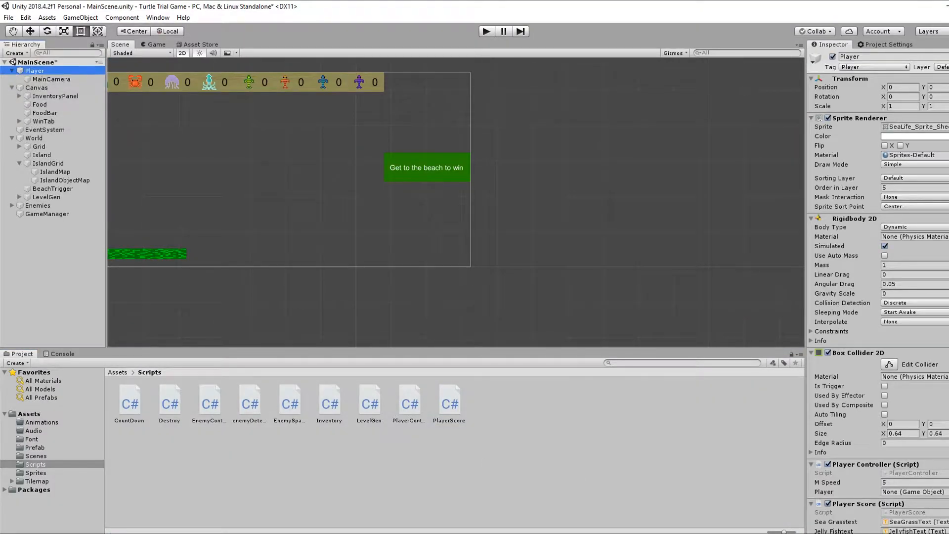
pyautogui.scroll(-5, 879, 296)
pyautogui.click(32, 121)
pyautogui.moveTo(31, 122); pyautogui.dragTo(912, 436)
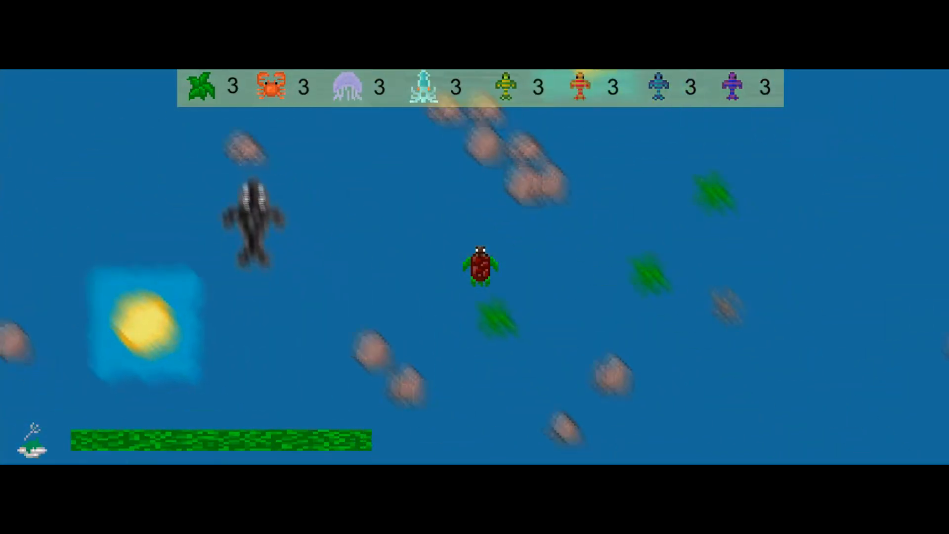
# Step: Play-test the game by steering the turtle around the sea to collect food and check the win notice
pyautogui.press('d')
pyautogui.press('s')
pyautogui.press('a')
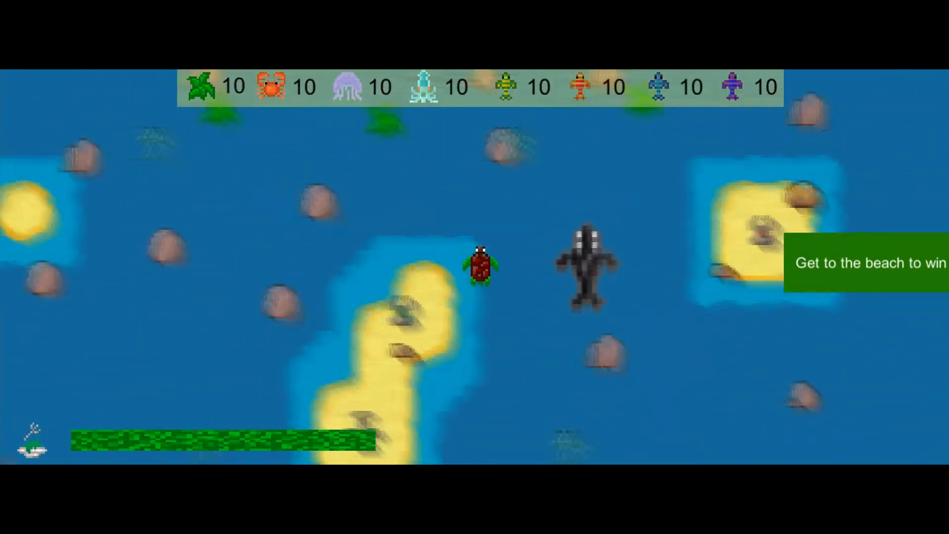
pyautogui.press('w')
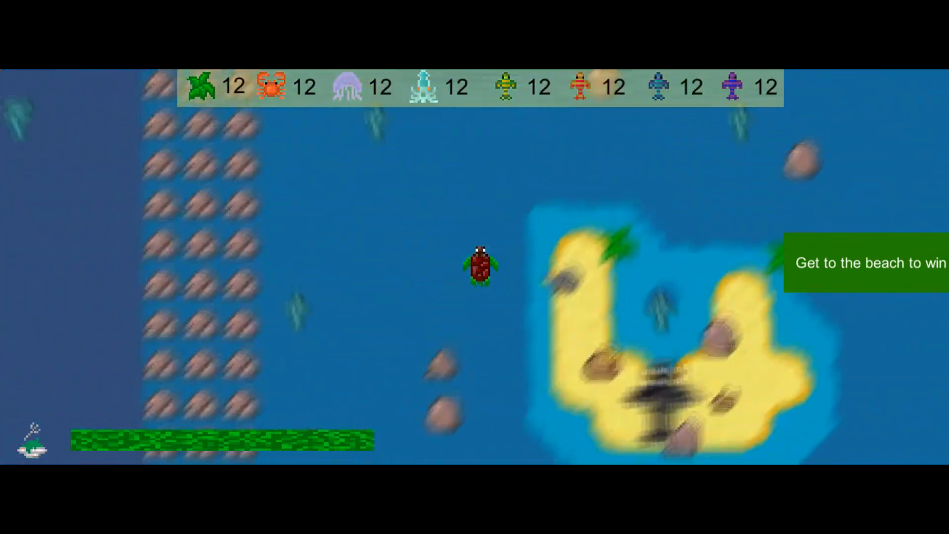
pyautogui.press('d')
pyautogui.press('s')
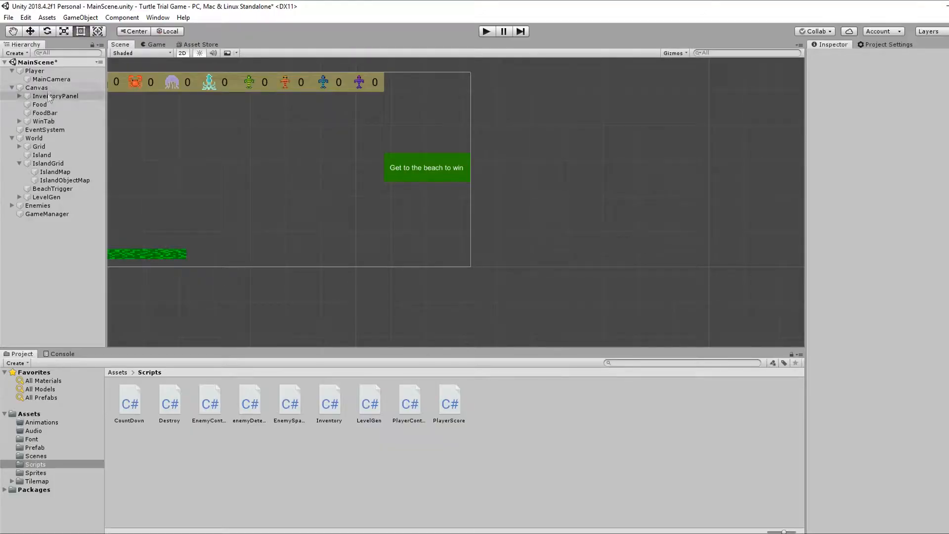
pyautogui.rightClick(34, 87)
pyautogui.moveTo(85, 243)
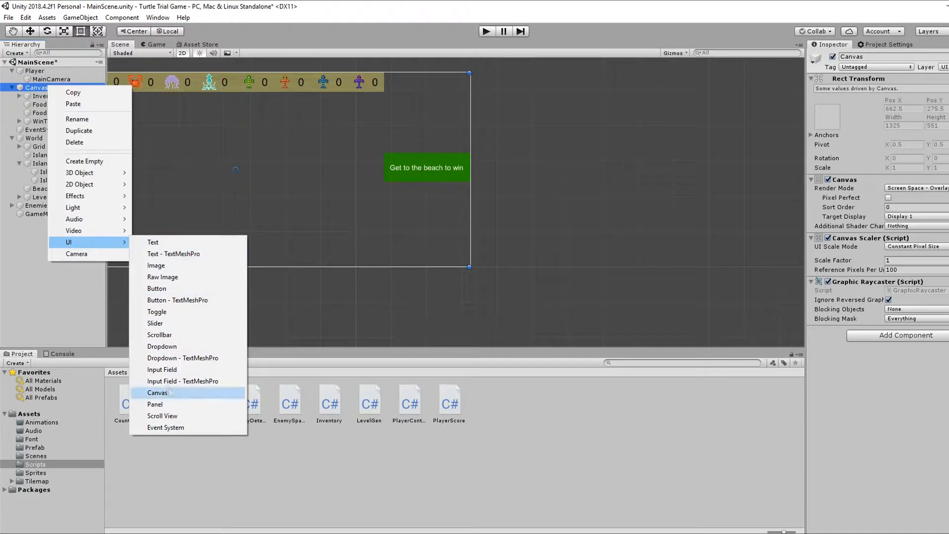
pyautogui.click(153, 242)
pyautogui.press('f')
pyautogui.click(815, 203)
pyautogui.write('YouWin')
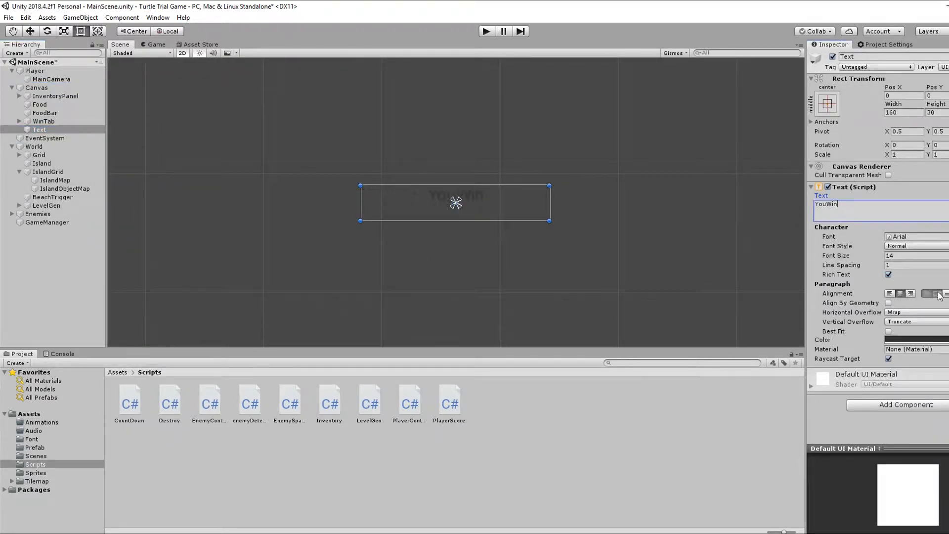
pyautogui.moveTo(81, 130); pyautogui.dragTo(45, 121)
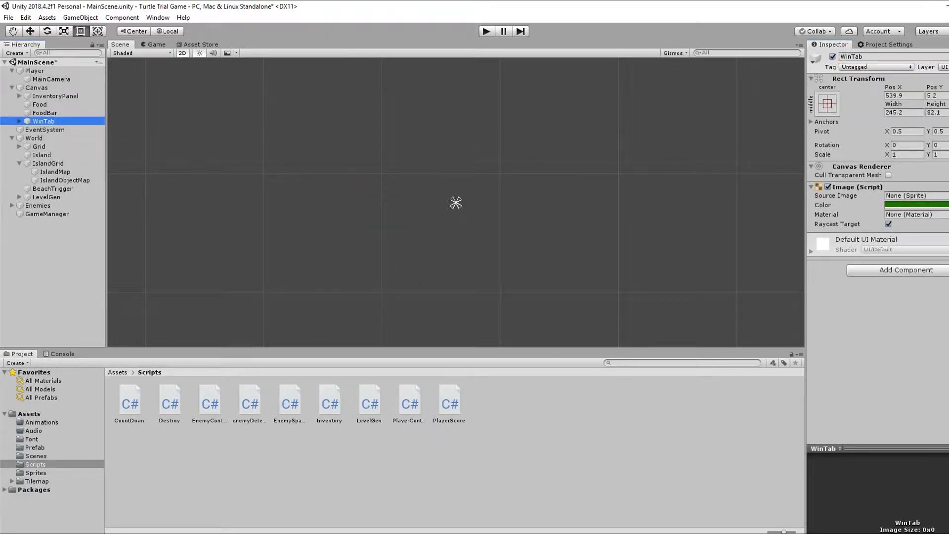
# Step: Create a new scene and add a UI text object named Winner reading "You Win"
pyautogui.click(8, 17)
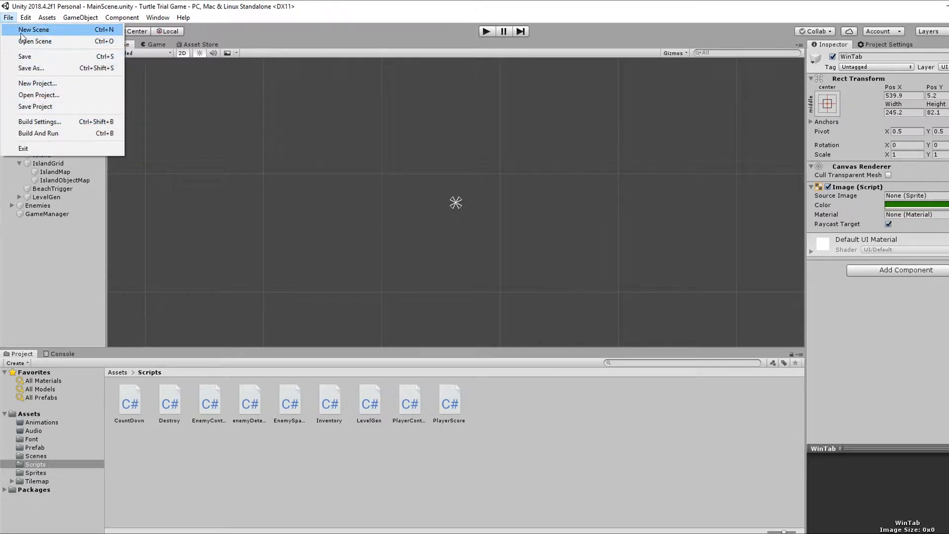
pyautogui.click(34, 29)
pyautogui.rightClick(43, 99)
pyautogui.click(158, 255)
pyautogui.write('Winner')
pyautogui.press('Return')
pyautogui.press('f')
pyautogui.click(840, 210)
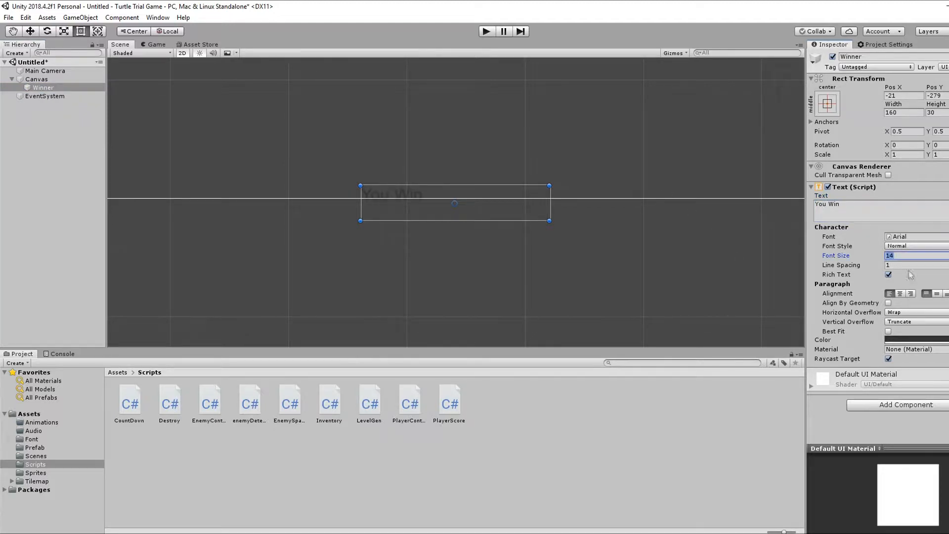
# Step: Set Winner's font size to 60, both overflow modes to Overflow, and its alignment to center horizontally and vertically
pyautogui.click(915, 322)
pyautogui.click(905, 340)
pyautogui.click(914, 311)
pyautogui.click(905, 330)
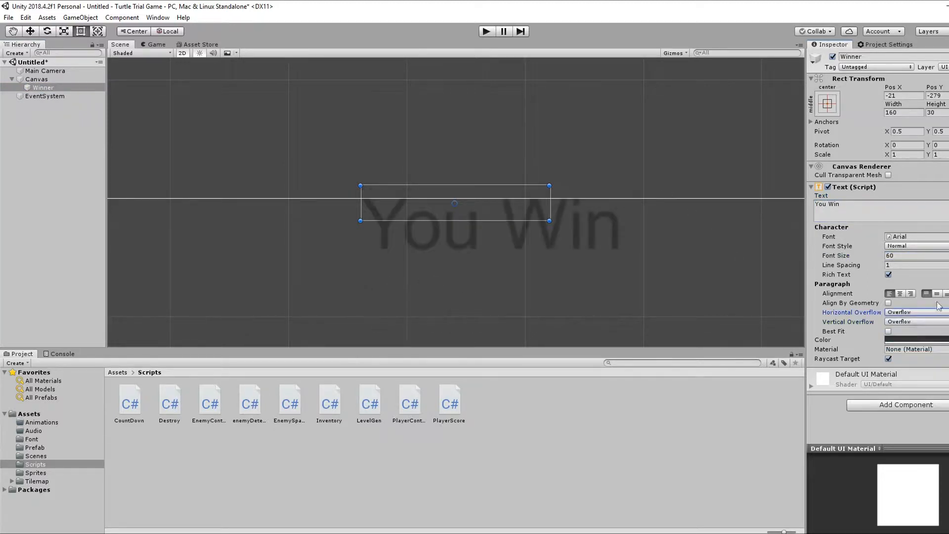
pyautogui.click(900, 293)
pyautogui.click(936, 294)
# Step: Enlarge Winner to about 319.9 by 93.7, enable Best Fit, color it white and center it on the canvas
pyautogui.moveTo(361, 221); pyautogui.dragTo(171, 296)
pyautogui.click(888, 331)
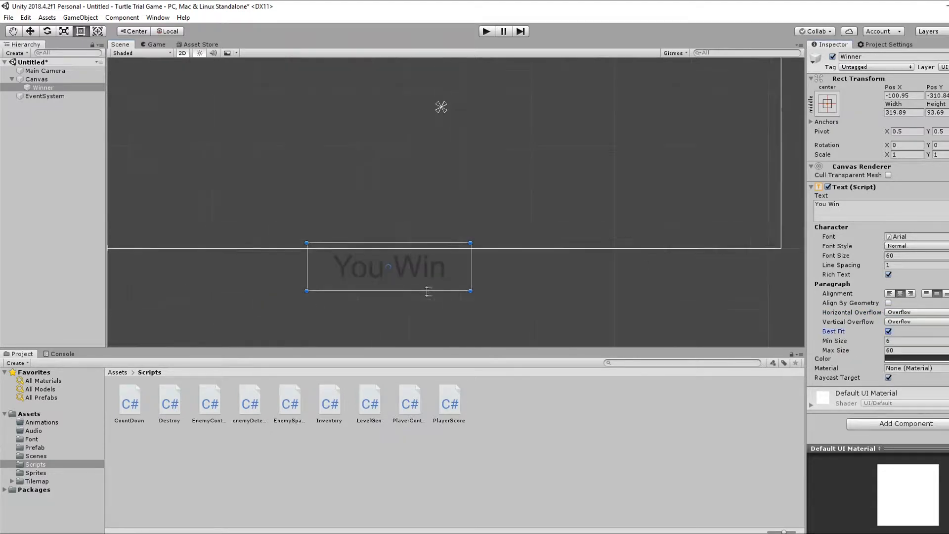
pyautogui.click(908, 358)
pyautogui.click(38, 73)
pyautogui.click(405, 219)
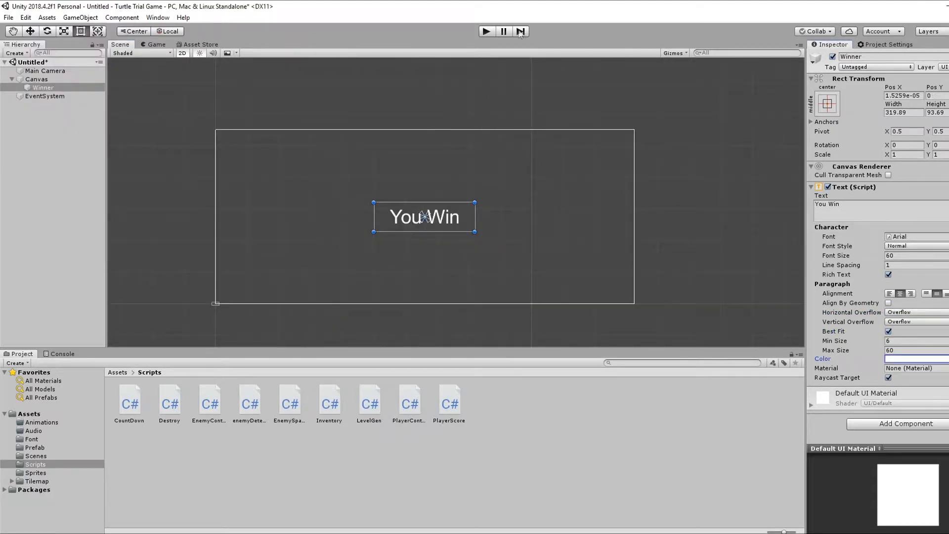
# Step: Collapse the Canvas in the hierarchy, save the scene as WinScene and briefly run it
pyautogui.click(12, 79)
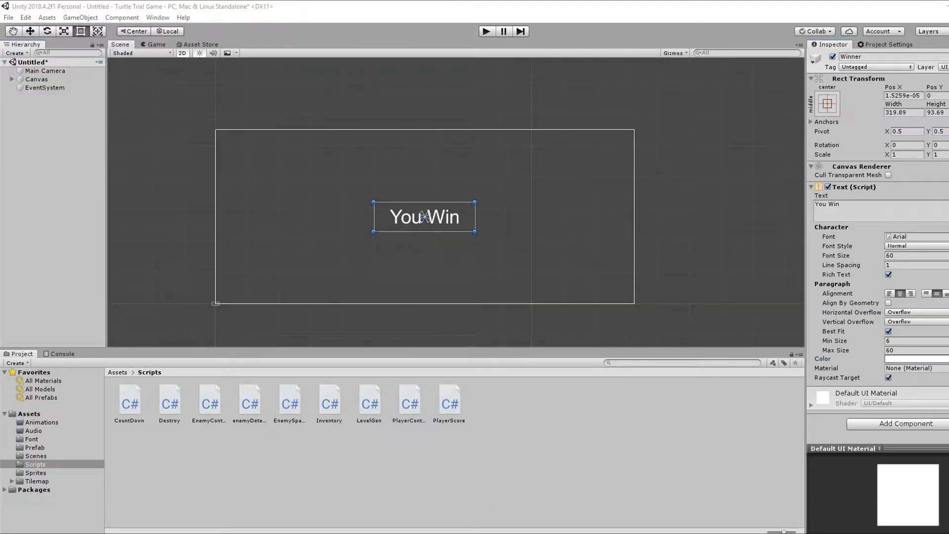
pyautogui.hotkey('ctrl', 's')
pyautogui.press('Escape')
pyautogui.click(8, 18)
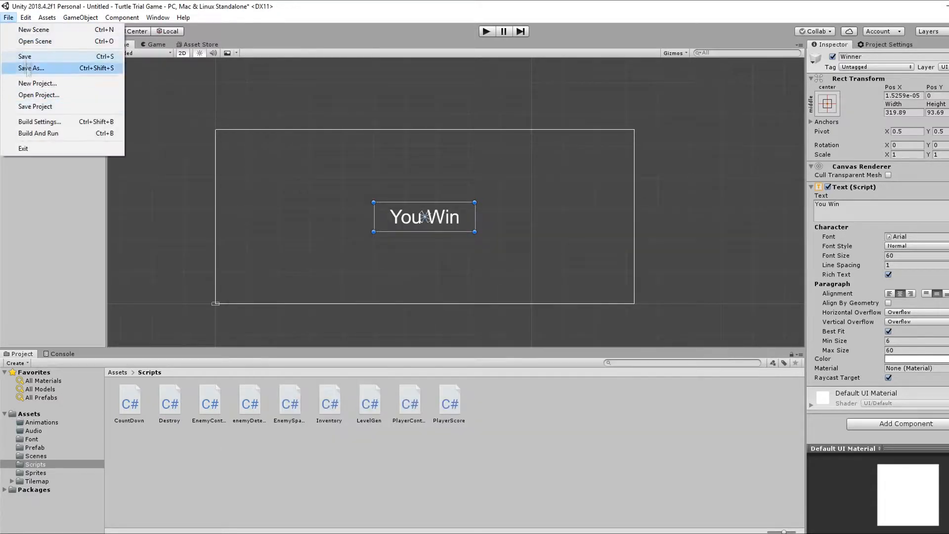
pyautogui.click(19, 66)
pyautogui.doubleClick(346, 329)
pyautogui.write('WinScene')
pyautogui.press('Return')
pyautogui.click(486, 31)
pyautogui.click(487, 31)
# Step: Open the MainScene scene from the project's saved scenes
pyautogui.click(8, 18)
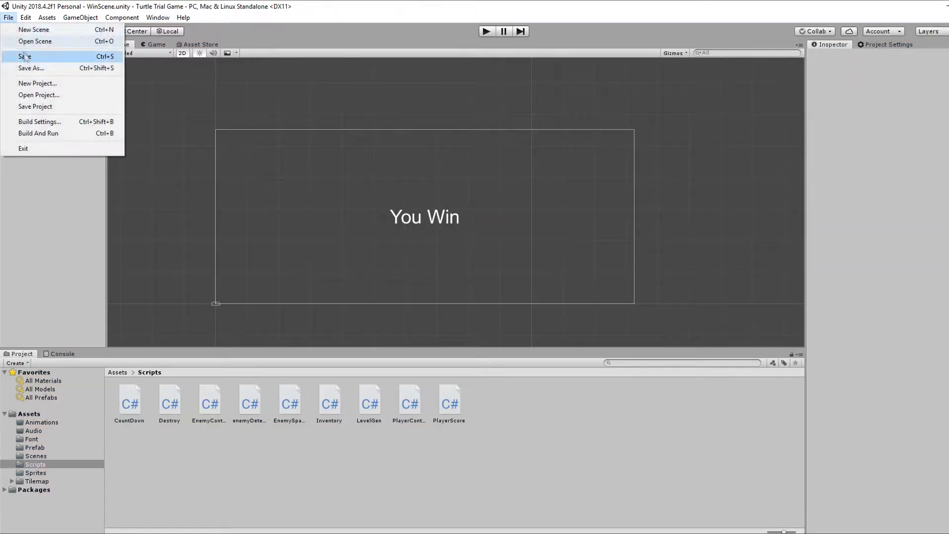
pyautogui.click(35, 41)
pyautogui.doubleClick(349, 327)
pyautogui.doubleClick(350, 282)
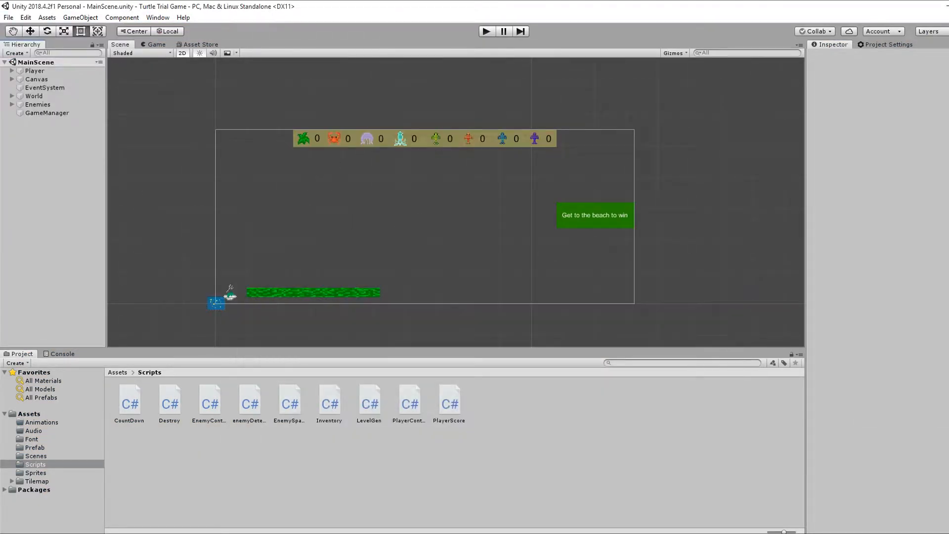
# Step: Change the scene loaded by the WinTrigger check in the PlayerScore script to "WinScene"
pyautogui.hotkey('alt', 'Tab')
pyautogui.scroll(15, 242, 264)
pyautogui.scroll(-15, 241, 264)
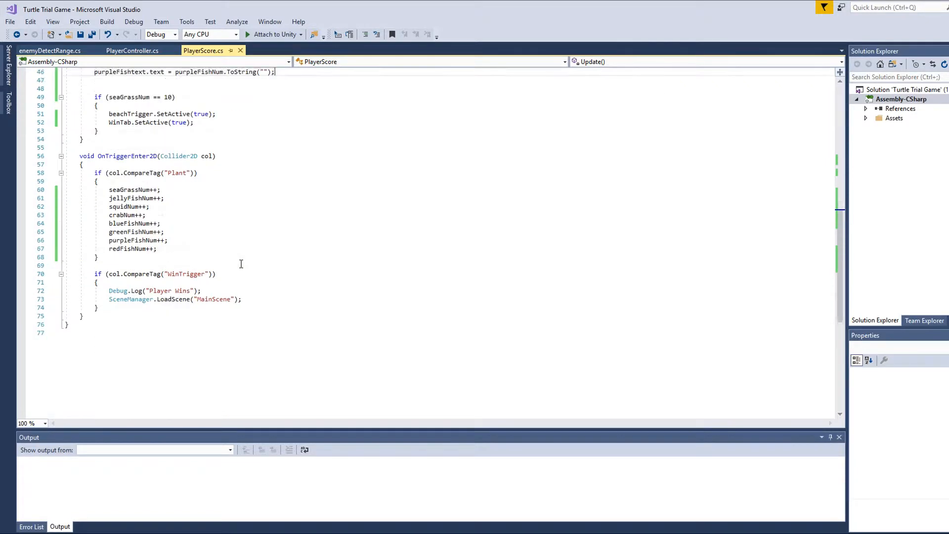
pyautogui.scroll(1, 242, 264)
pyautogui.moveTo(241, 324); pyautogui.dragTo(108, 324)
pyautogui.click(172, 325)
pyautogui.moveTo(212, 326); pyautogui.dragTo(197, 326)
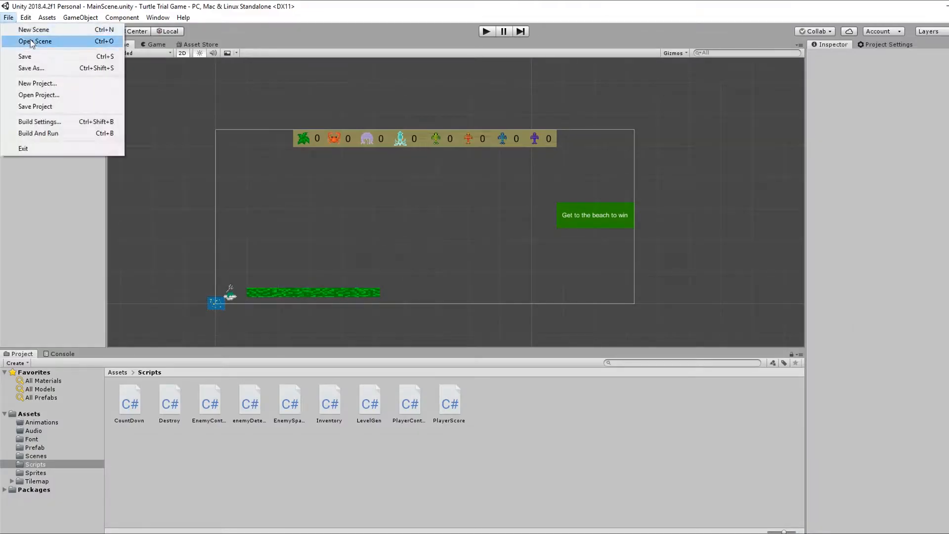
pyautogui.click(38, 42)
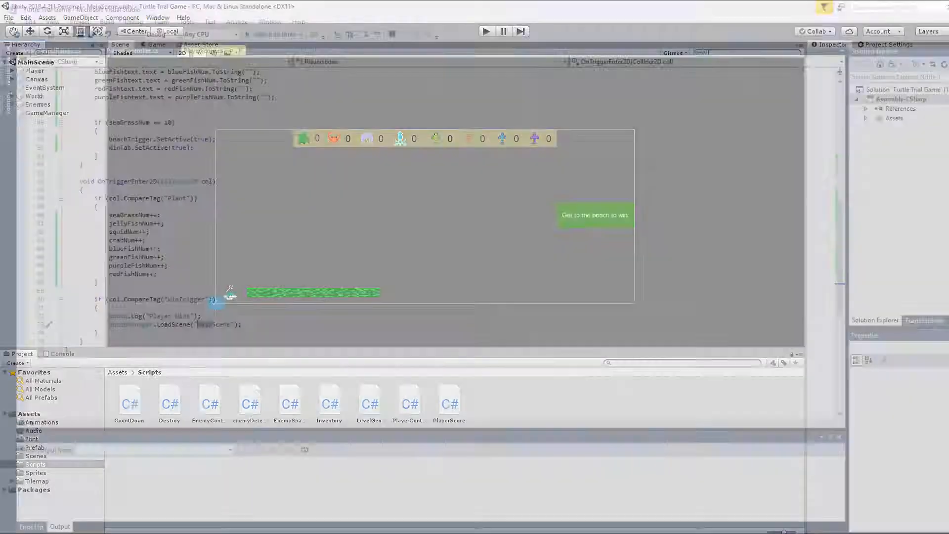
pyautogui.write('Win')
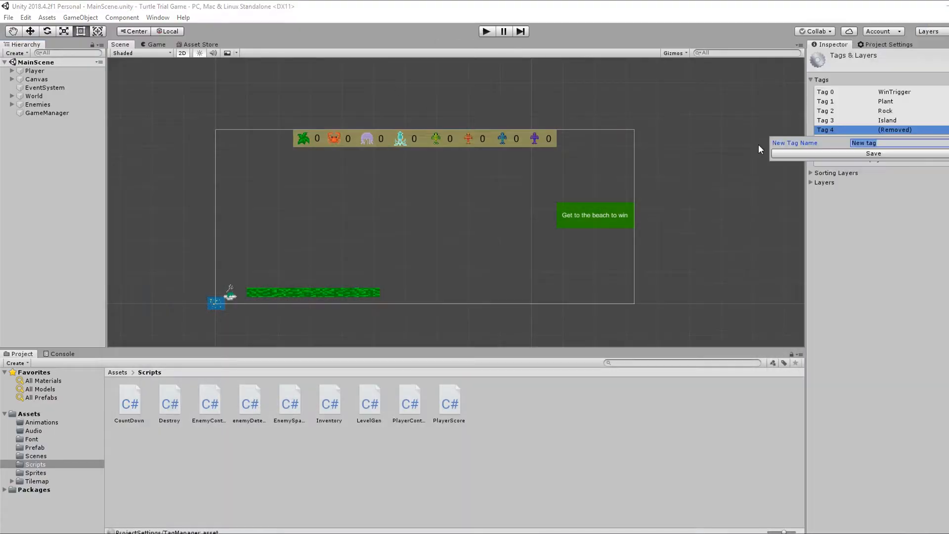
# Step: Add the new tags Crab, Jellyfish and Squid to the project in Unity
pyautogui.write('Crab')
pyautogui.press('Return')
pyautogui.click(941, 170)
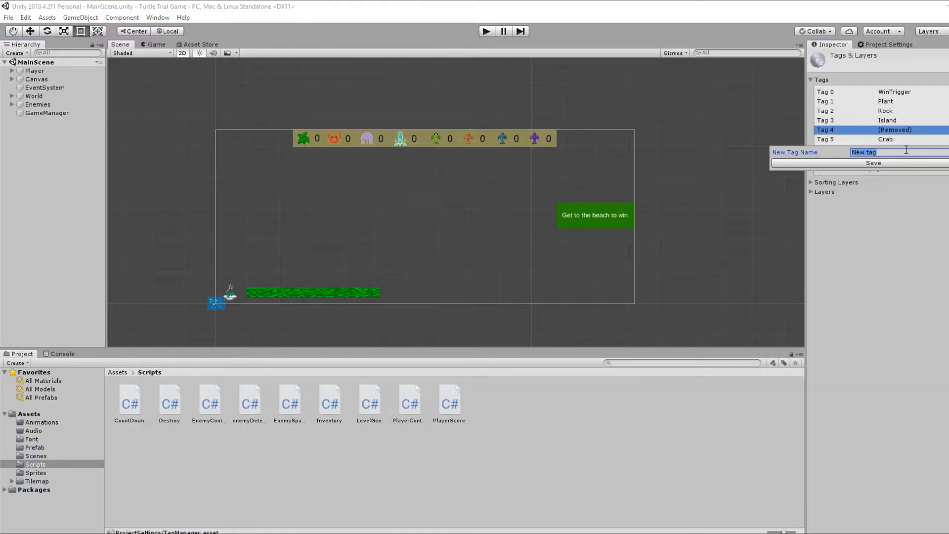
pyautogui.press('Return')
pyautogui.click(944, 179)
pyautogui.write('S')
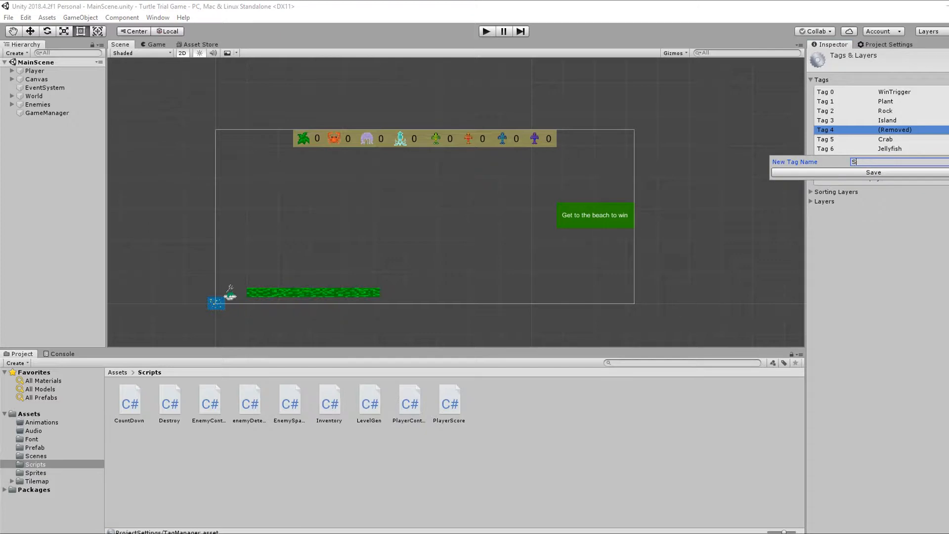
pyautogui.write('quid')
pyautogui.press('Return')
# Step: Add the new tags Greenfish and Purplefish to the project's tag list
pyautogui.click(944, 189)
pyautogui.write('Green')
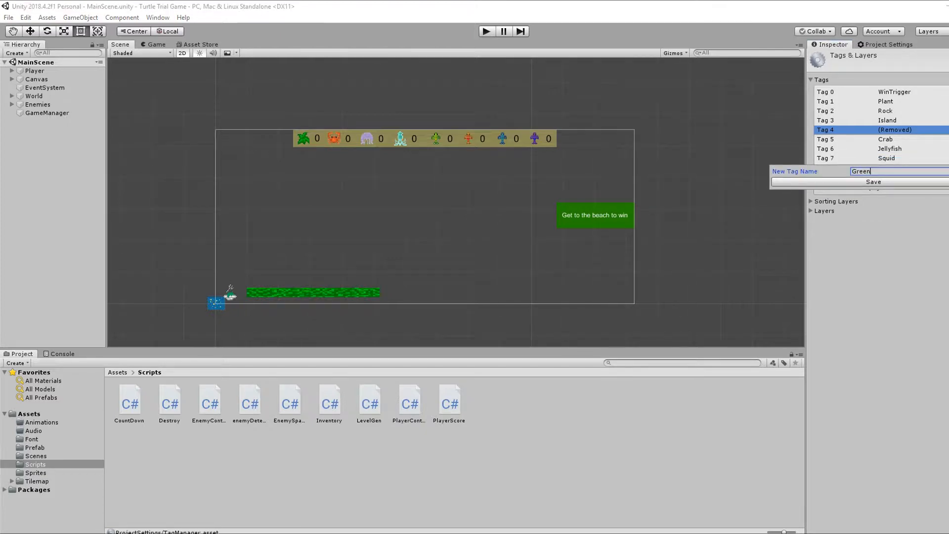
pyautogui.write('fish')
pyautogui.press('Return')
pyautogui.click(943, 198)
pyautogui.write('Purplefish')
pyautogui.press('Return')
# Step: Add the new tags Redfish and Bluefish to the project's tag list
pyautogui.click(944, 207)
pyautogui.press('BackSpace')
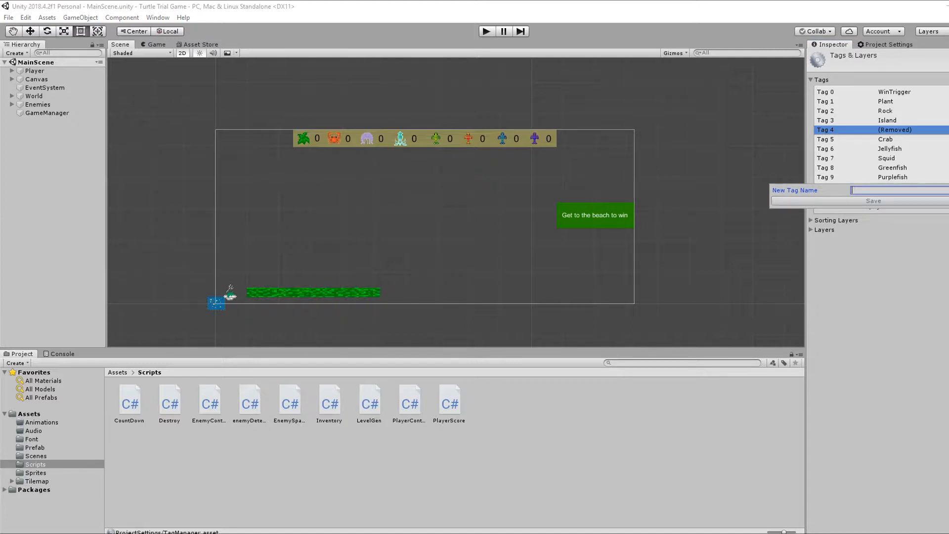
pyautogui.write('Redfis')
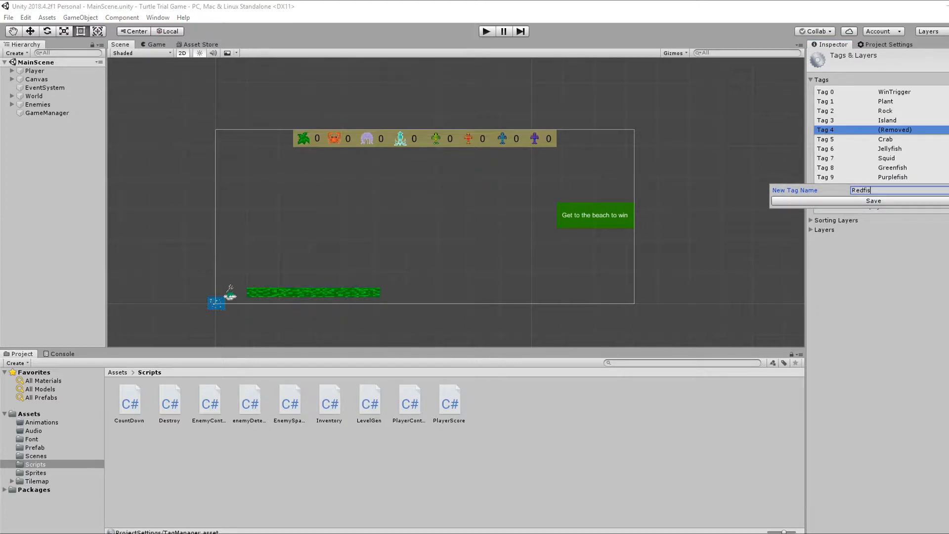
pyautogui.write('h')
pyautogui.press('Return')
pyautogui.click(944, 216)
pyautogui.press('BackSpace')
pyautogui.write('Bluefish')
pyautogui.press('Return')
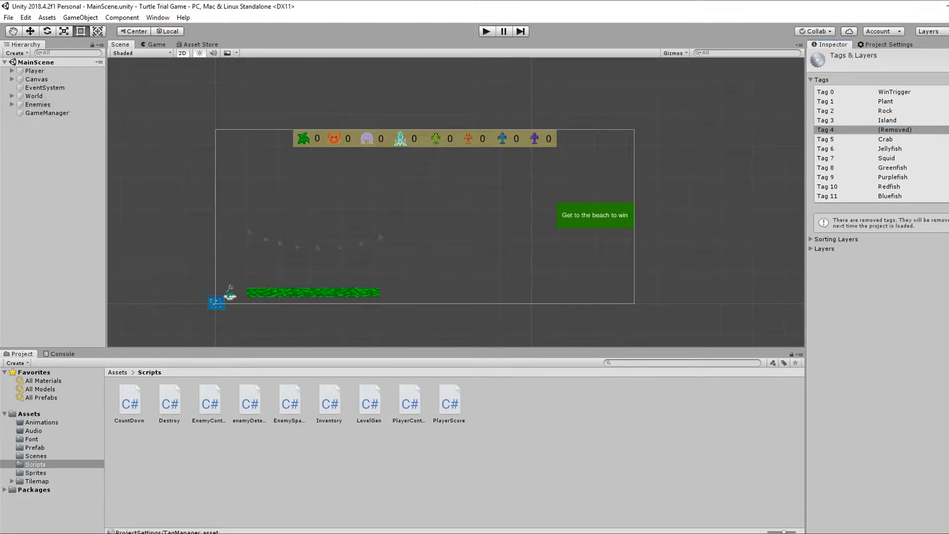
# Step: In the PlayerScore script, duplicate the opening of the "Plant" tag check directly below the existing Plant block
pyautogui.doubleClick(450, 403)
pyautogui.click(216, 165)
pyautogui.moveTo(170, 206); pyautogui.dragTo(94, 199)
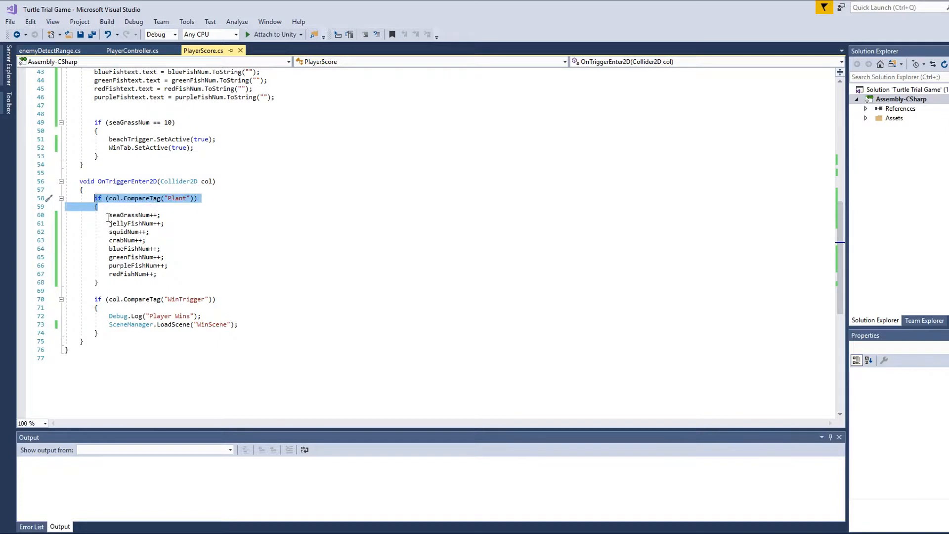
pyautogui.click(107, 282)
pyautogui.press('Return')
pyautogui.write('if (col.CompareTag("Plant"))         {')
pyautogui.press('Return')
pyautogui.write('if (col.CompareTag("Plant"))             {')
pyautogui.press('BackSpace')
pyautogui.moveTo(109, 307); pyautogui.dragTo(213, 309)
pyautogui.press('BackSpace')
pyautogui.press('Delete')
# Step: Close the copied "Plant" check with a brace and leave blank lines before the WinTrigger check
pyautogui.click(124, 323)
pyautogui.press('BackSpace')
pyautogui.press('BackSpace')
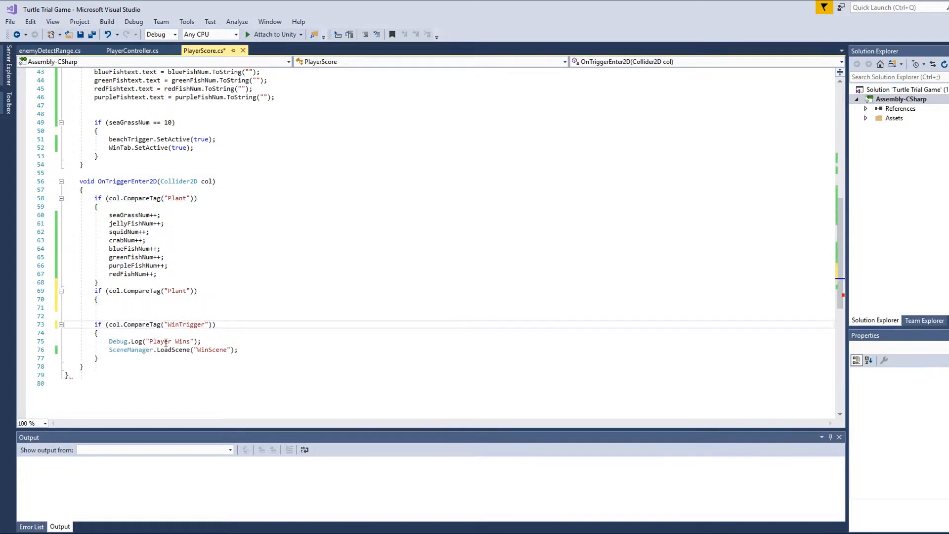
pyautogui.press('Return')
pyautogui.press('Return')
pyautogui.press('Return')
pyautogui.press('Return')
pyautogui.click(120, 310)
pyautogui.press('Return')
pyautogui.write('}')
# Step: Give each food tag from Jellyfish to Redfish its own check and counter, moving redFishNum++ into the "Redfish" check
pyautogui.doubleClick(169, 292)
pyautogui.press('BackSpace')
pyautogui.write('sh')
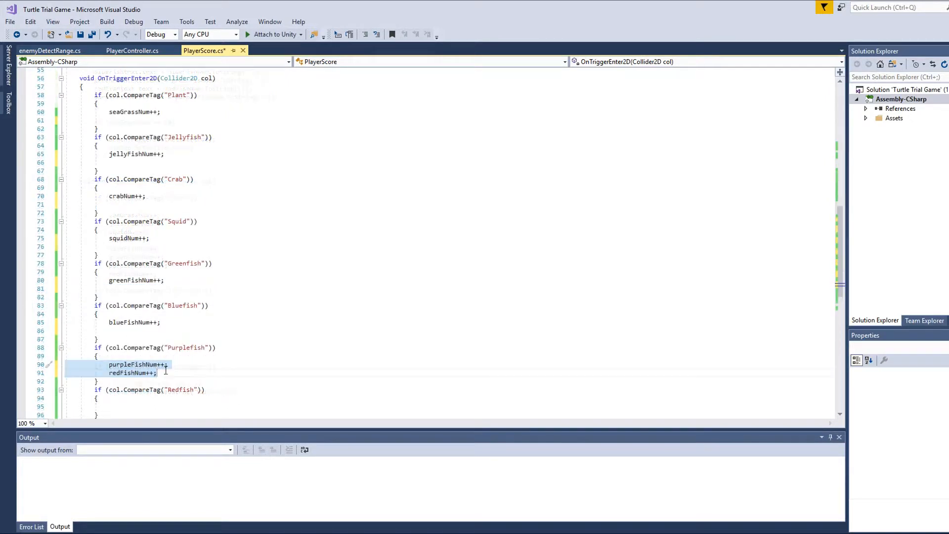
pyautogui.moveTo(166, 371); pyautogui.dragTo(43, 375)
pyautogui.moveTo(129, 374); pyautogui.dragTo(125, 407)
pyautogui.click(170, 356)
pyautogui.scroll(-1, 297, 216)
pyautogui.scroll(7, 297, 216)
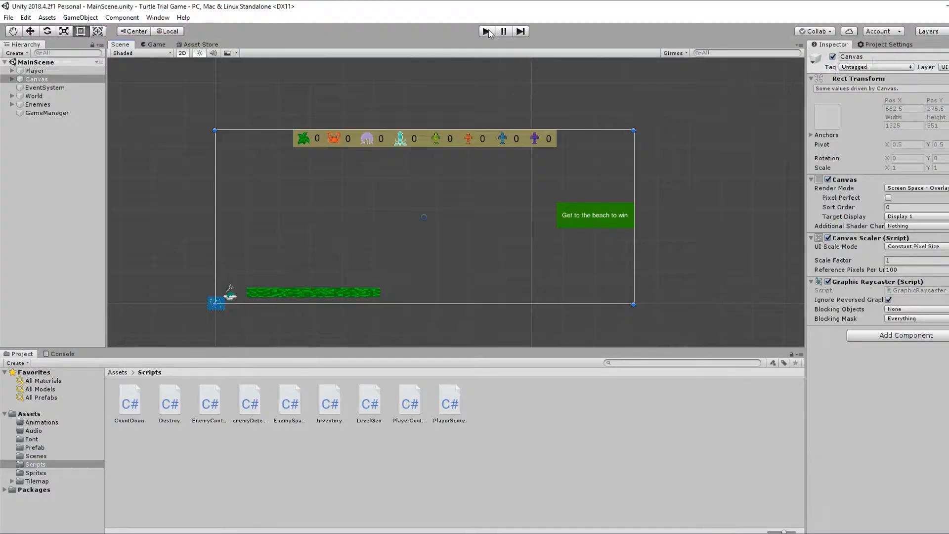
# Step: Copy the SeaGrass object from its prefab and paste it into the MainScene hierarchy in Unity
pyautogui.click(486, 31)
pyautogui.click(35, 447)
pyautogui.doubleClick(410, 399)
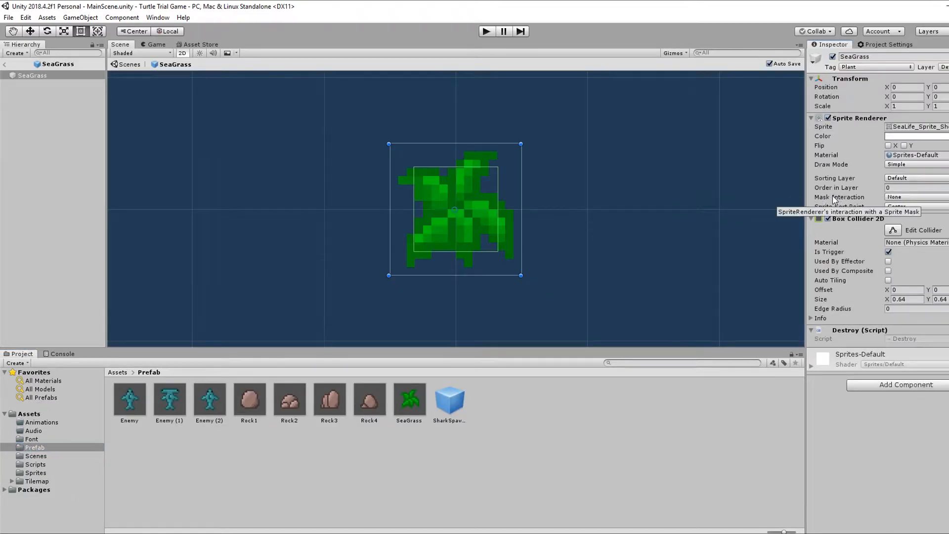
pyautogui.click(4, 65)
pyautogui.doubleClick(411, 409)
pyautogui.click(412, 415)
pyautogui.click(33, 75)
pyautogui.rightClick(33, 87)
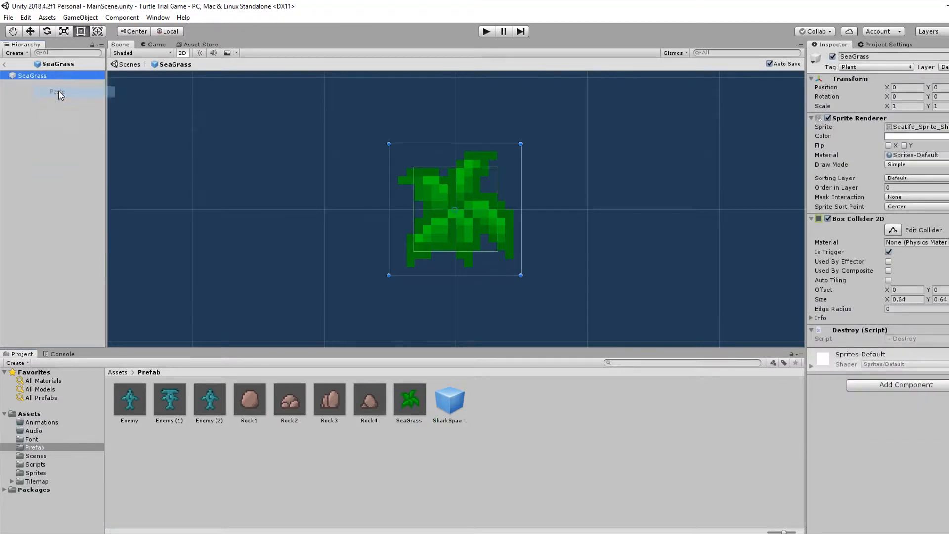
pyautogui.click(4, 64)
pyautogui.rightClick(42, 149)
pyautogui.click(54, 163)
# Step: Turn the pasted SeaGrass object into a crab with the crab sprite, the Crab tag and the name Crab
pyautogui.click(948, 127)
pyautogui.click(943, 404)
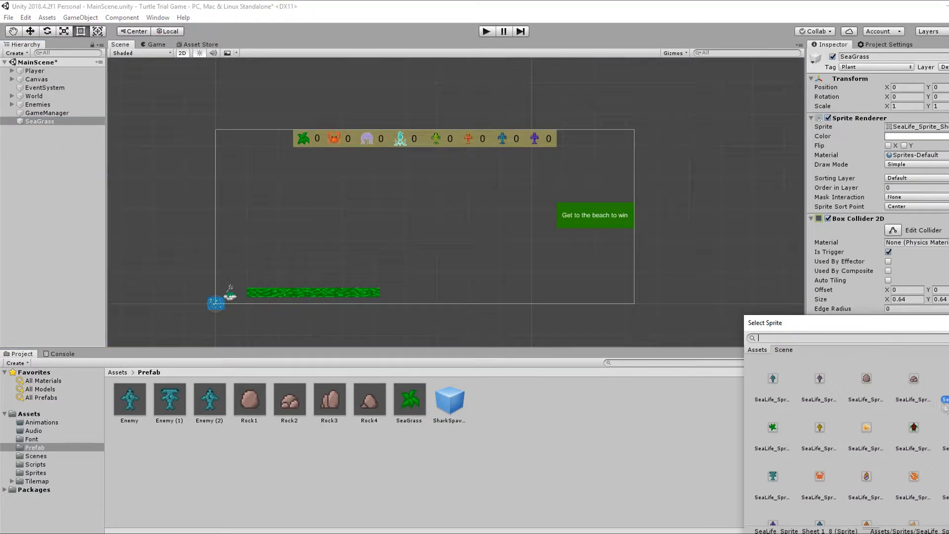
pyautogui.doubleClick(819, 476)
pyautogui.doubleClick(39, 121)
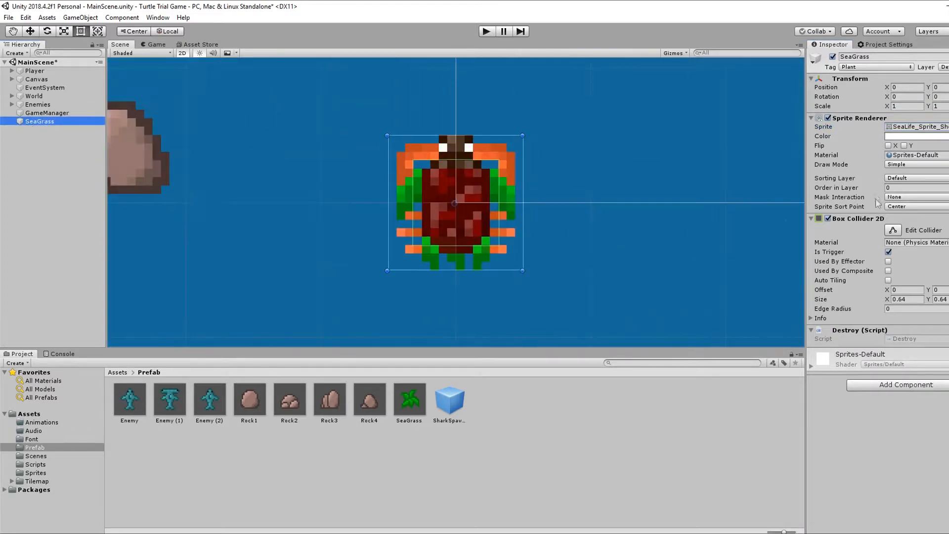
pyautogui.click(875, 67)
pyautogui.click(855, 203)
pyautogui.click(39, 121)
pyautogui.write('Crab')
pyautogui.press('Return')
# Step: Duplicate the Crab object, name the copy Jellyfish and choose the jellyfish sprite for it
pyautogui.hotkey('ctrl', 'd')
pyautogui.click(47, 129)
pyautogui.write('Jellyfish')
pyautogui.press('Return')
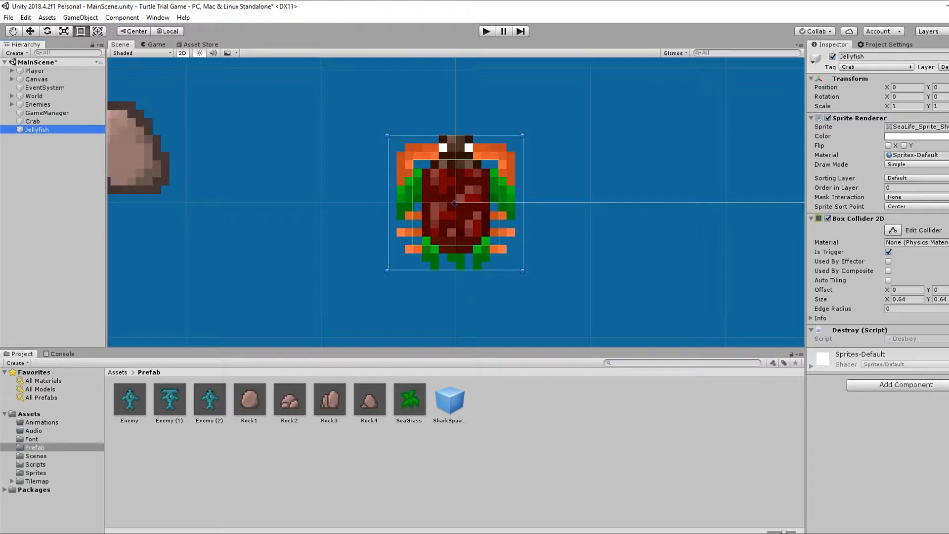
pyautogui.click(945, 126)
pyautogui.scroll(-2, 890, 412)
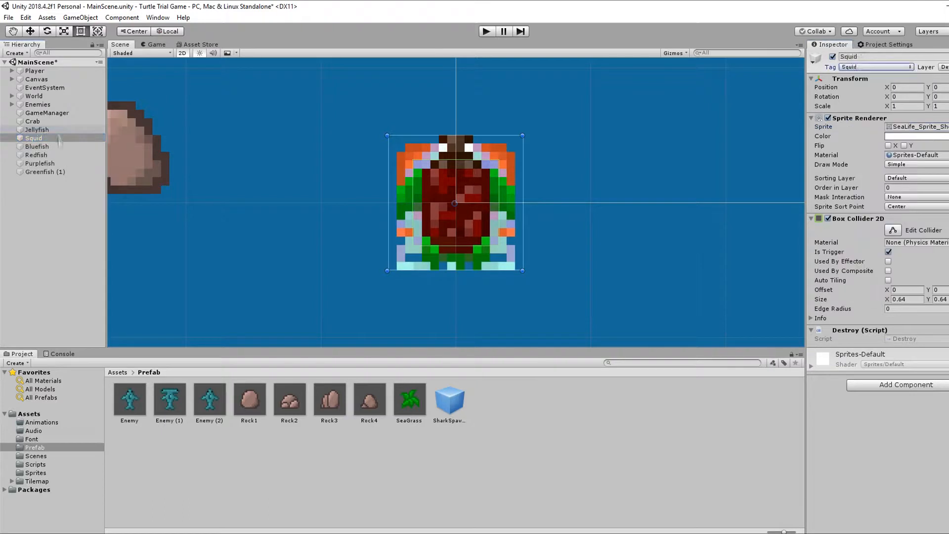
# Step: Assign the Bluefish tag to the Bluefish object and the Redfish tag to the Redfish object
pyautogui.click(58, 146)
pyautogui.click(875, 68)
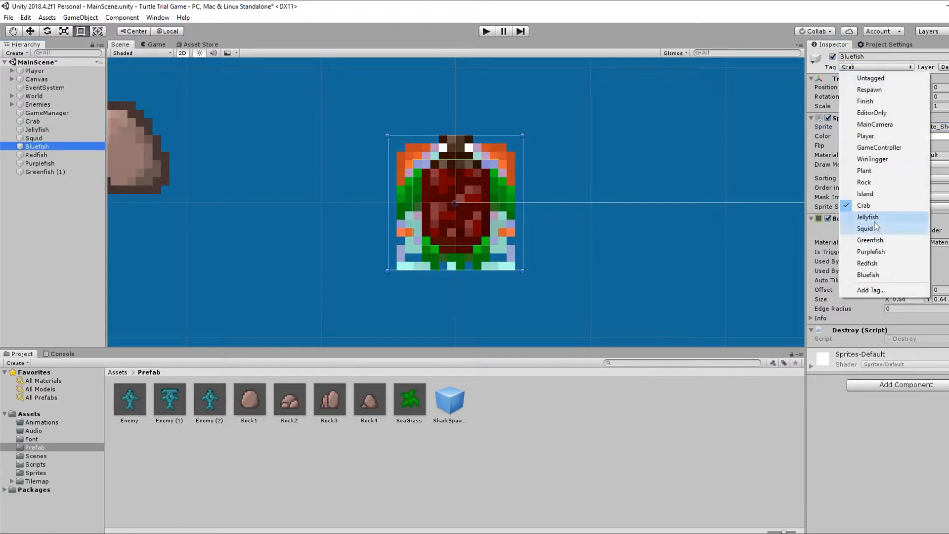
pyautogui.click(877, 275)
pyautogui.click(58, 155)
pyautogui.click(875, 67)
pyautogui.click(875, 266)
# Step: Rename the Greenfish (1) object to Greenfish and assign it the Greenfish tag
pyautogui.click(58, 171)
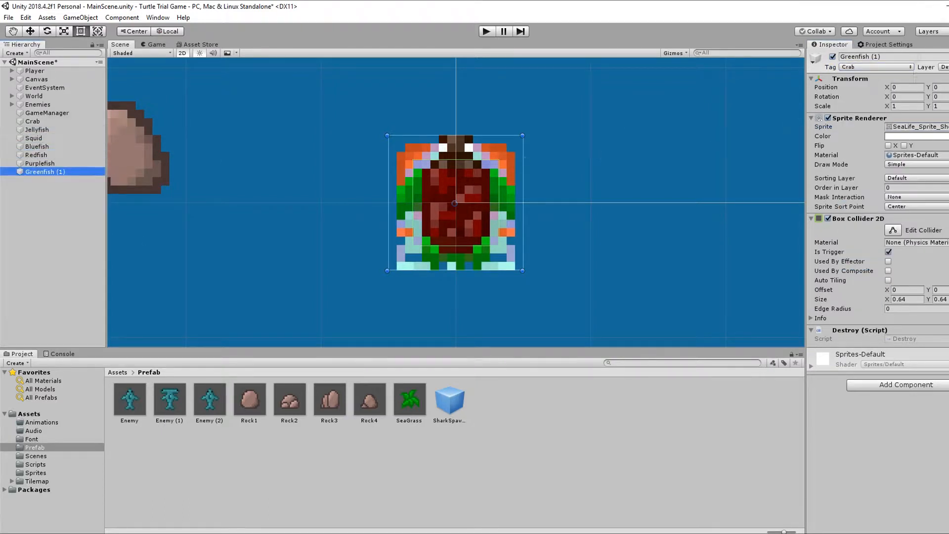
pyautogui.click(62, 171)
pyautogui.moveTo(76, 171); pyautogui.dragTo(57, 171)
pyautogui.press('BackSpace')
pyautogui.press('Return')
pyautogui.click(884, 67)
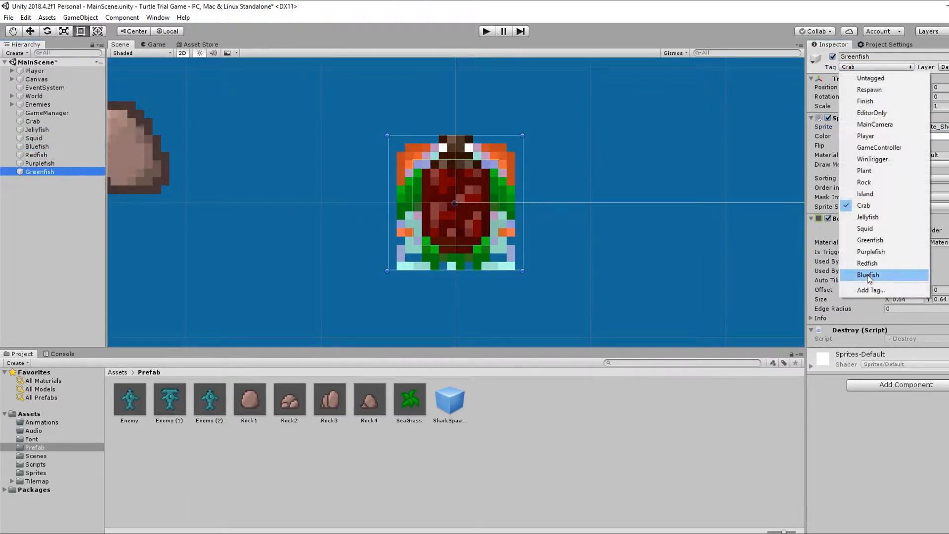
pyautogui.click(870, 241)
# Step: Assign the Purplefish tag to the Purplefish object and review the other food objects' settings
pyautogui.click(58, 163)
pyautogui.click(875, 67)
pyautogui.click(878, 252)
pyautogui.click(39, 155)
pyautogui.click(38, 146)
pyautogui.click(36, 139)
pyautogui.click(37, 130)
pyautogui.click(36, 121)
pyautogui.click(44, 195)
# Step: Save the new food objects, from Crab to Greenfish, as prefabs in the Prefab folder
pyautogui.moveTo(34, 121); pyautogui.dragTo(534, 430)
pyautogui.moveTo(34, 139); pyautogui.dragTo(250, 449)
pyautogui.moveTo(37, 147); pyautogui.dragTo(643, 453)
pyautogui.moveTo(31, 155); pyautogui.dragTo(445, 454)
pyautogui.moveTo(37, 172); pyautogui.dragTo(441, 456)
# Step: Delete the food objects from Crab through Greenfish from the MainScene hierarchy
pyautogui.click(32, 121)
pyautogui.keyDown('shift'); pyautogui.click(39, 171); pyautogui.keyUp('shift')
pyautogui.press('Delete')
# Step: Select all the spawn points under LevelGen and set the size of their Level Gen Objects list to 8
pyautogui.click(12, 96)
pyautogui.click(18, 139)
pyautogui.click(64, 147)
pyautogui.scroll(-10, 82, 267)
pyautogui.keyDown('shift'); pyautogui.click(74, 327); pyautogui.keyUp('shift')
pyautogui.click(939, 146)
pyautogui.write('8')
pyautogui.press('Return')
# Step: Fill the spawn points' Objects elements 0 to 7 with SeaGrass, Bluefish, Crab, Greenfish, Jellyfish, Purplefish, Redfish and Squid
pyautogui.moveTo(729, 399); pyautogui.dragTo(915, 221)
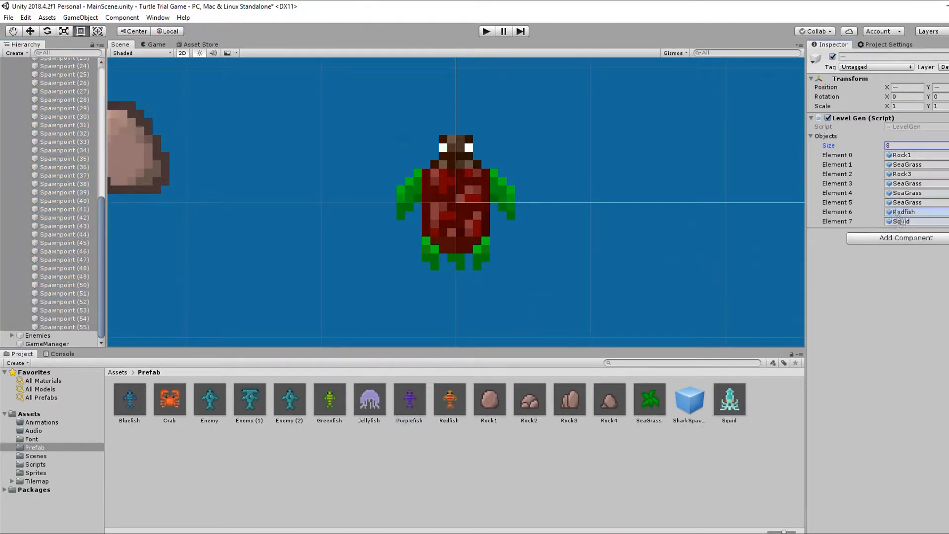
pyautogui.moveTo(401, 401); pyautogui.dragTo(907, 187)
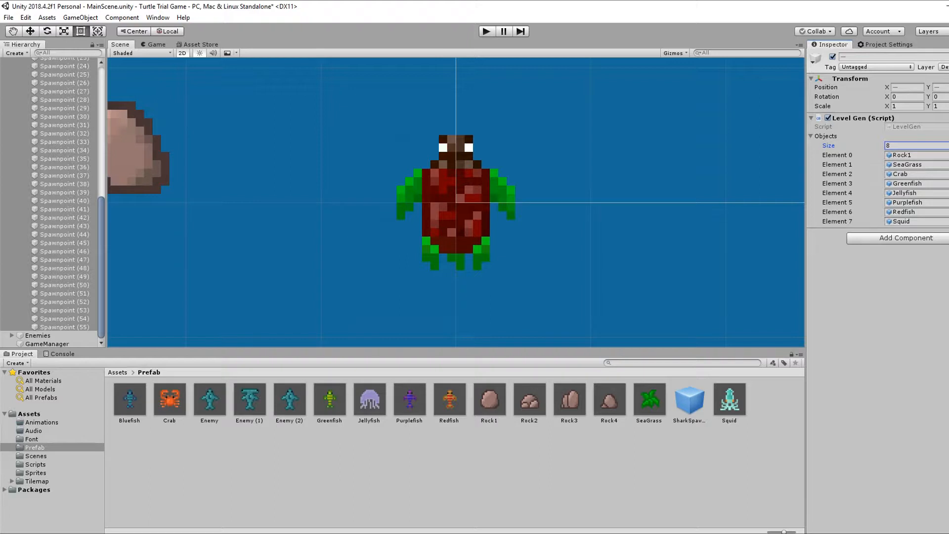
pyautogui.moveTo(129, 402); pyautogui.dragTo(919, 167)
# Step: Enlarge the spawn points' Objects list to 11, assign Rock2 to Element 9, and extend the list to 12
pyautogui.write('11')
pyautogui.press('Return')
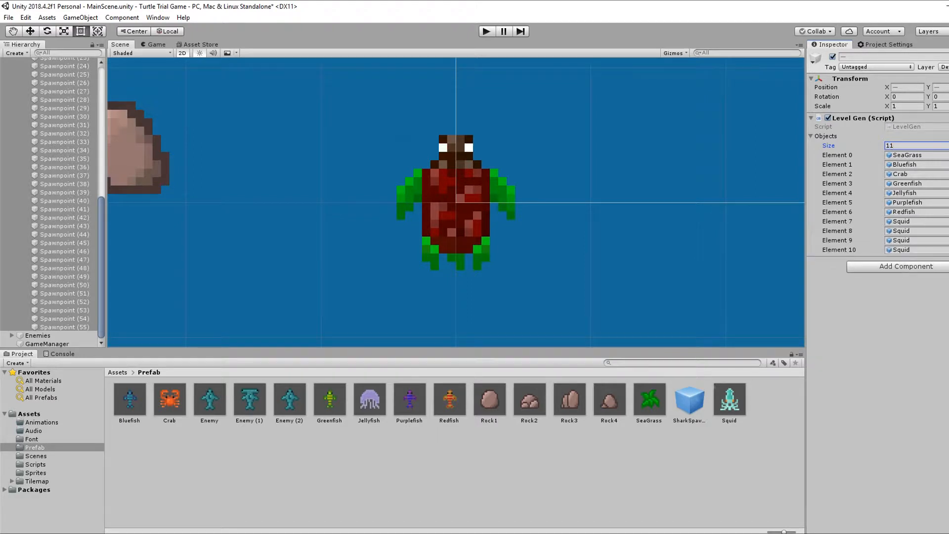
pyautogui.moveTo(529, 399); pyautogui.dragTo(931, 242)
pyautogui.press('BackSpace')
pyautogui.write('2')
pyautogui.press('Return')
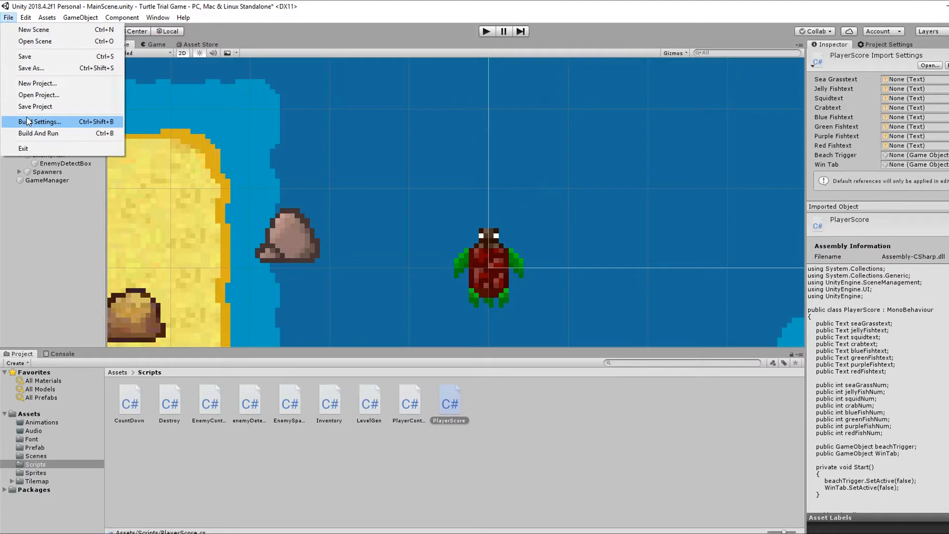
# Step: Open the WinScene scene, saving the MainScene changes, and bring up its build settings
pyautogui.click(28, 122)
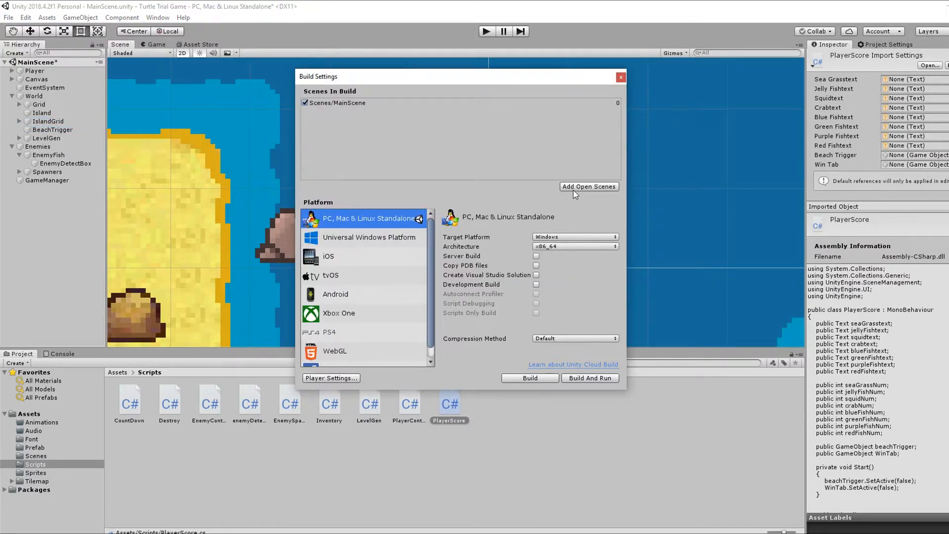
pyautogui.click(621, 76)
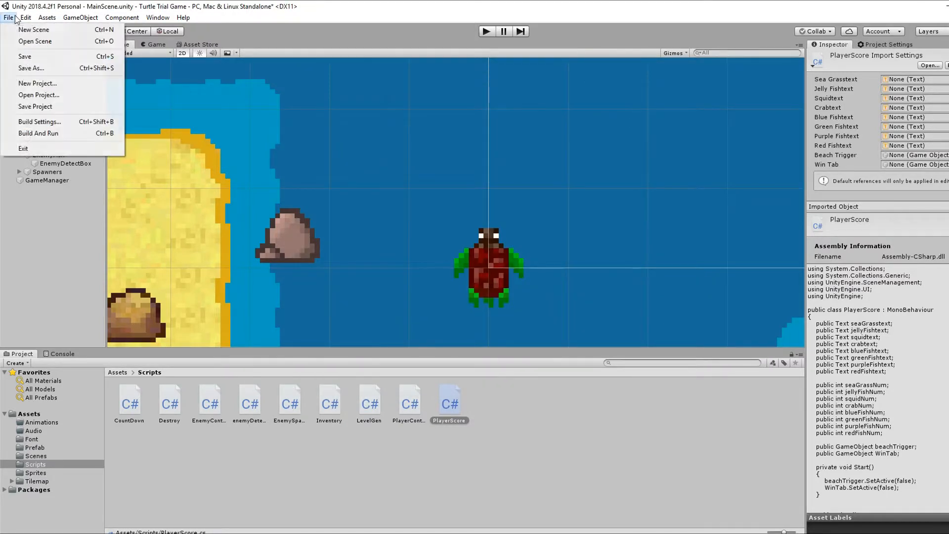
pyautogui.click(29, 42)
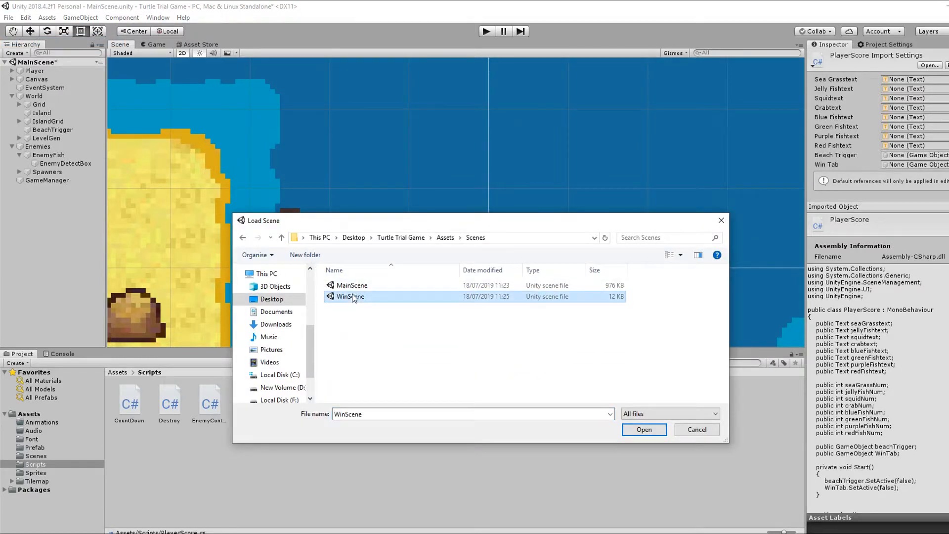
pyautogui.doubleClick(352, 296)
pyautogui.click(493, 300)
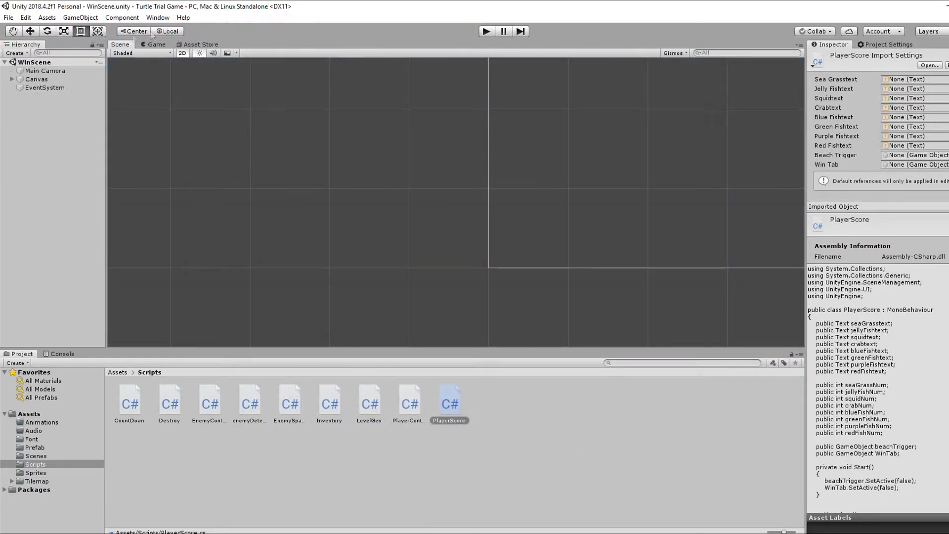
pyautogui.click(30, 125)
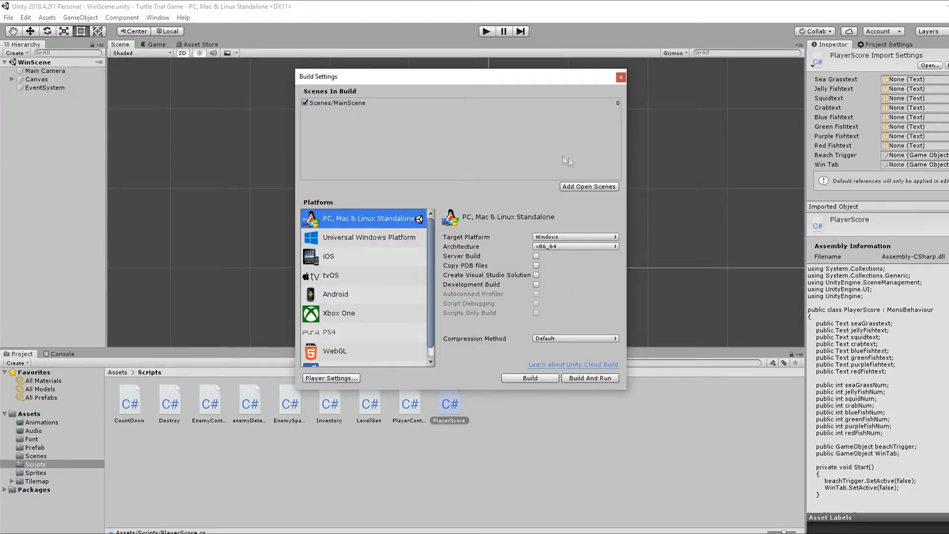
pyautogui.click(621, 77)
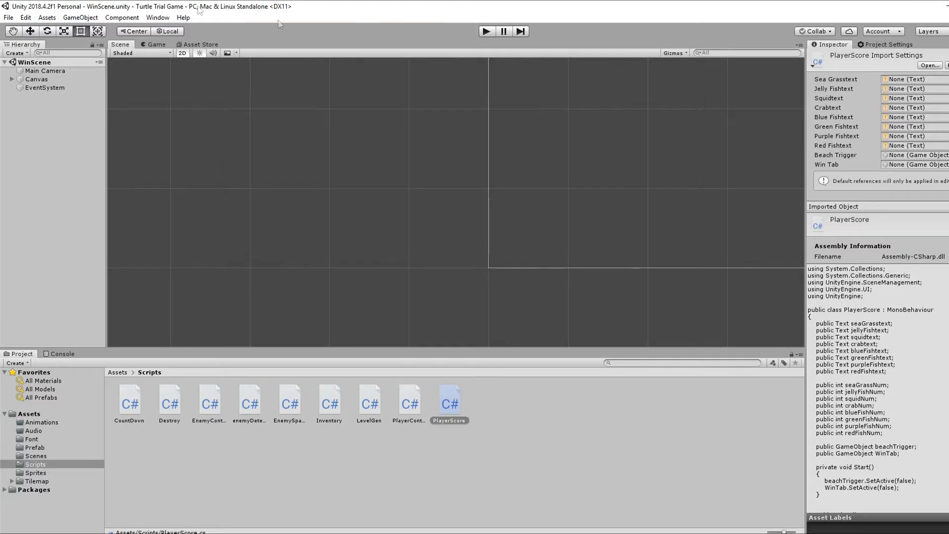
# Step: Reopen the MainScene scene from the project's Scenes folder
pyautogui.click(28, 42)
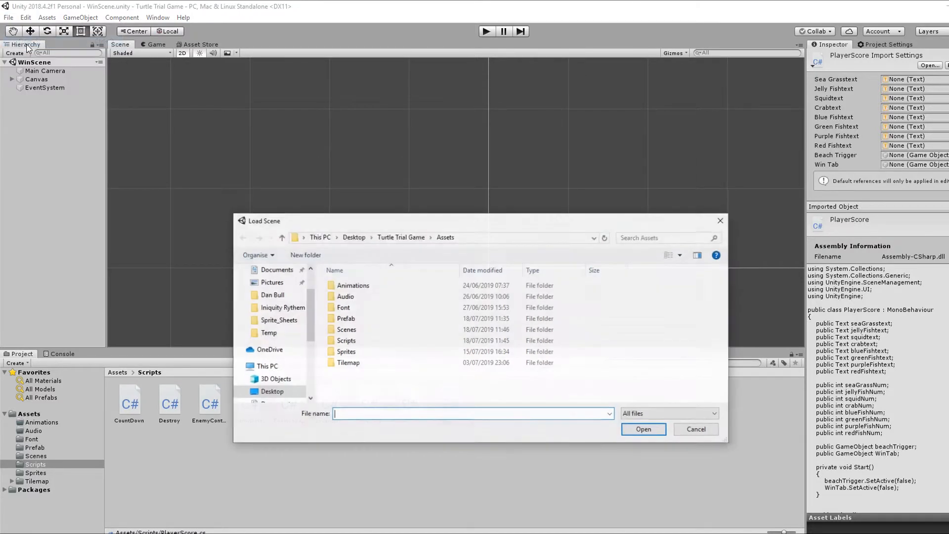
pyautogui.doubleClick(358, 328)
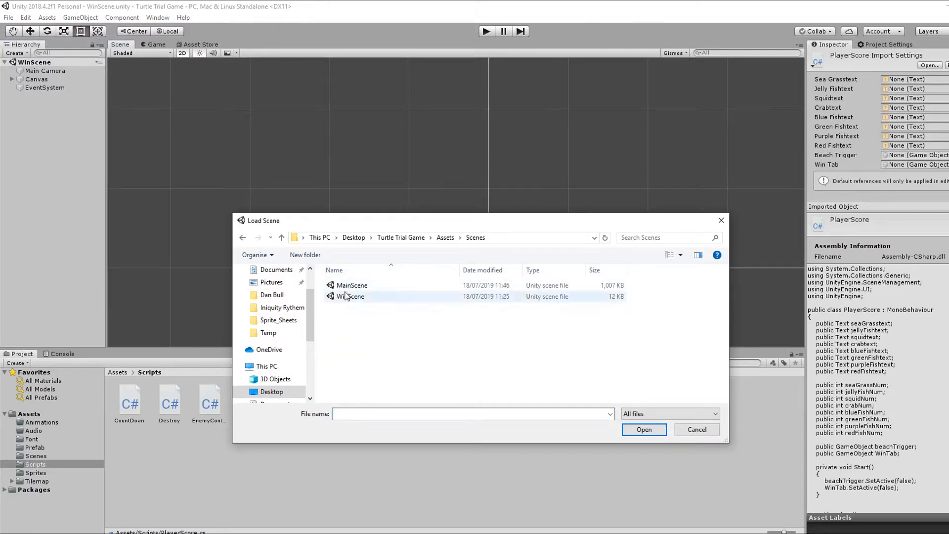
pyautogui.doubleClick(346, 285)
# Step: Play-test MainScene, steering the turtle across the water to eat a crab, three jellyfish and a squid
pyautogui.click(486, 31)
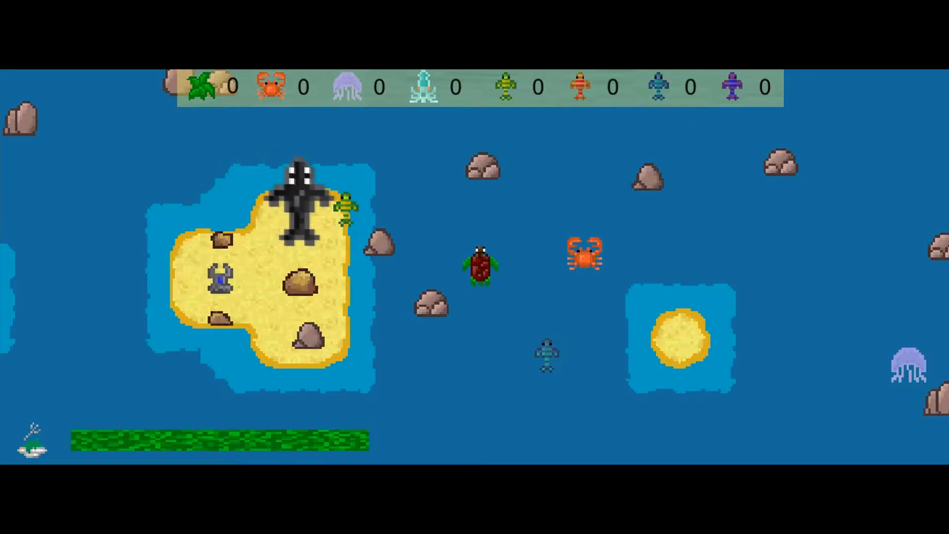
pyautogui.press('d')
pyautogui.press('w')
pyautogui.press('s')
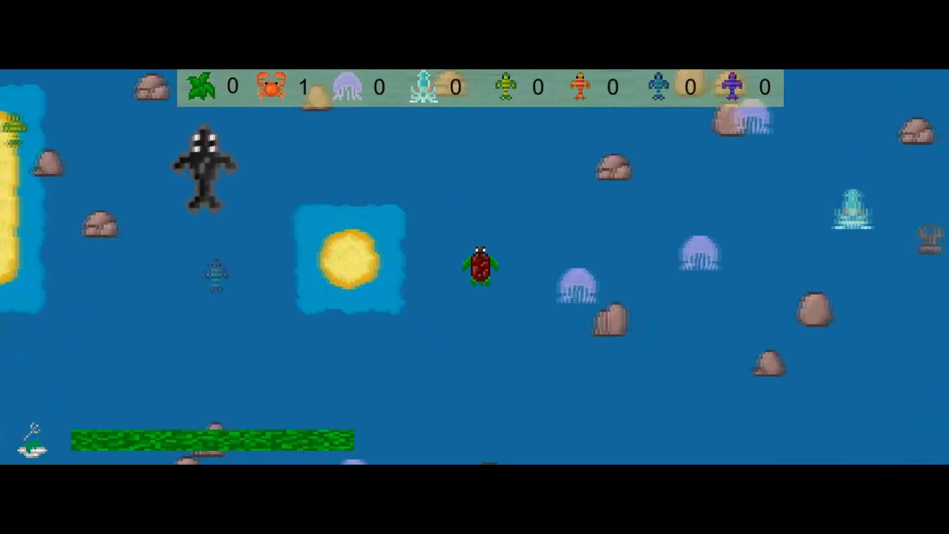
pyautogui.press('w')
pyautogui.press('s')
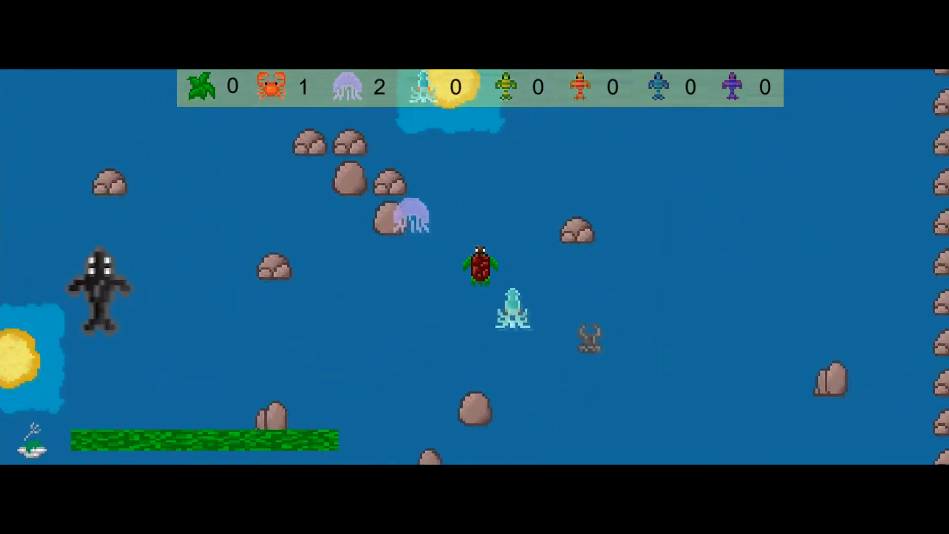
pyautogui.press('w')
pyautogui.press('a')
pyautogui.press('d')
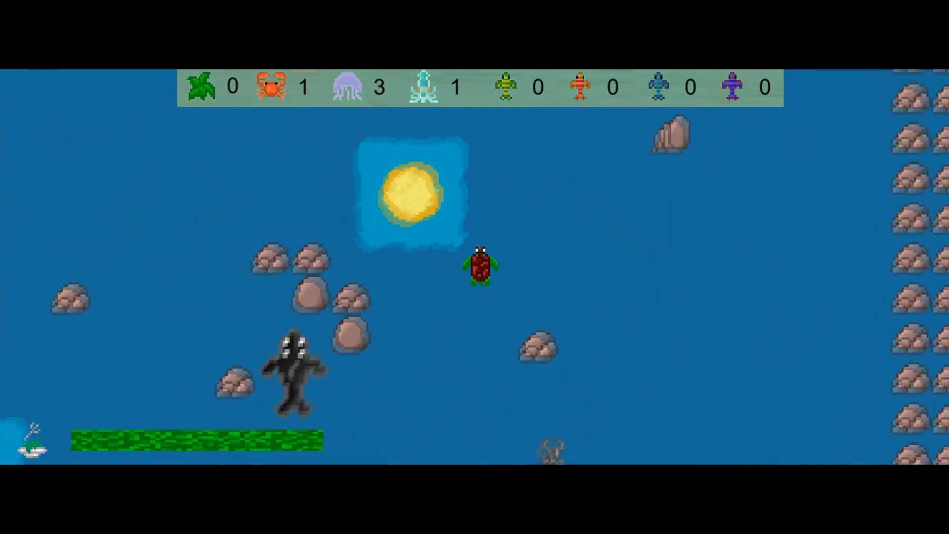
# Step: Swim around the islands and eat one sea grass, one crab, one squid and two greenfish to test their separate counters
pyautogui.press('a')
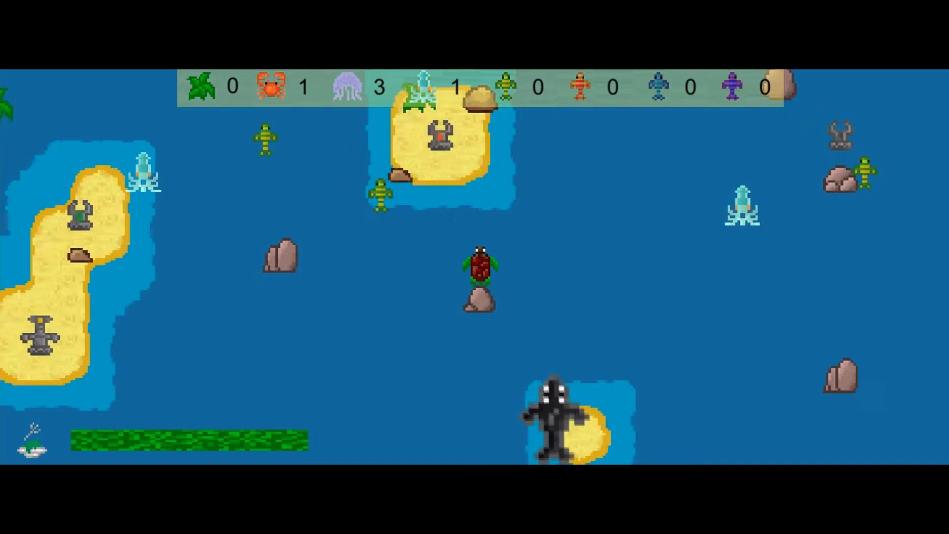
pyautogui.press('w')
pyautogui.press('d')
pyautogui.press('a')
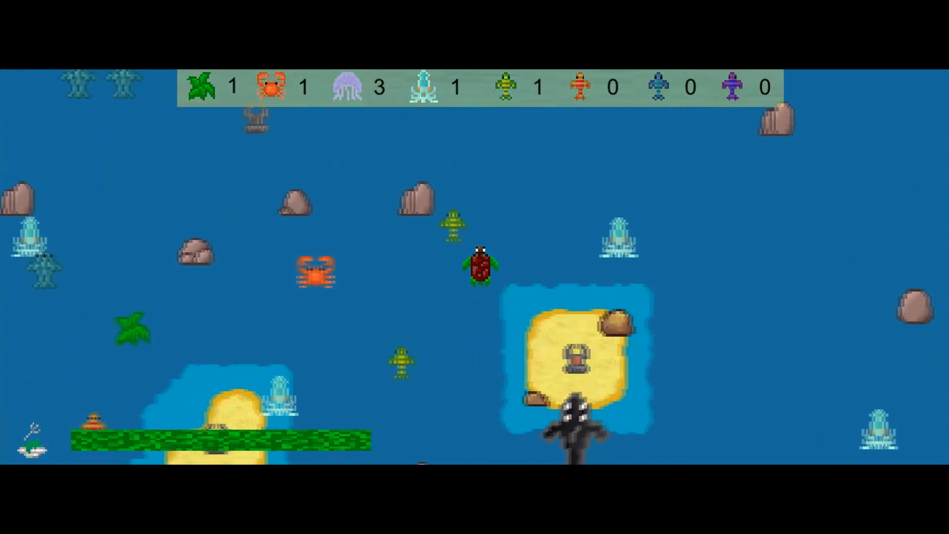
pyautogui.press('w')
pyautogui.press('a')
pyautogui.press('s')
pyautogui.press('d')
pyautogui.press('a')
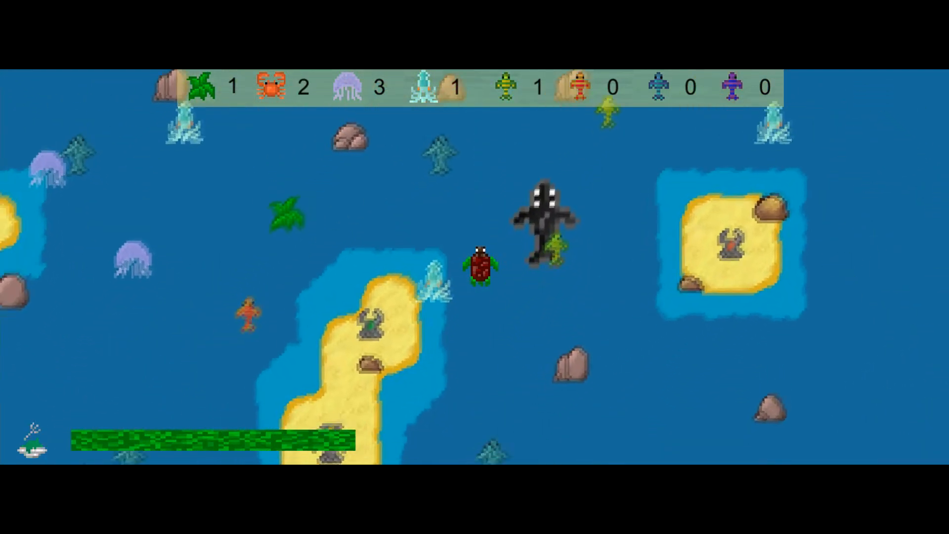
pyautogui.press('d')
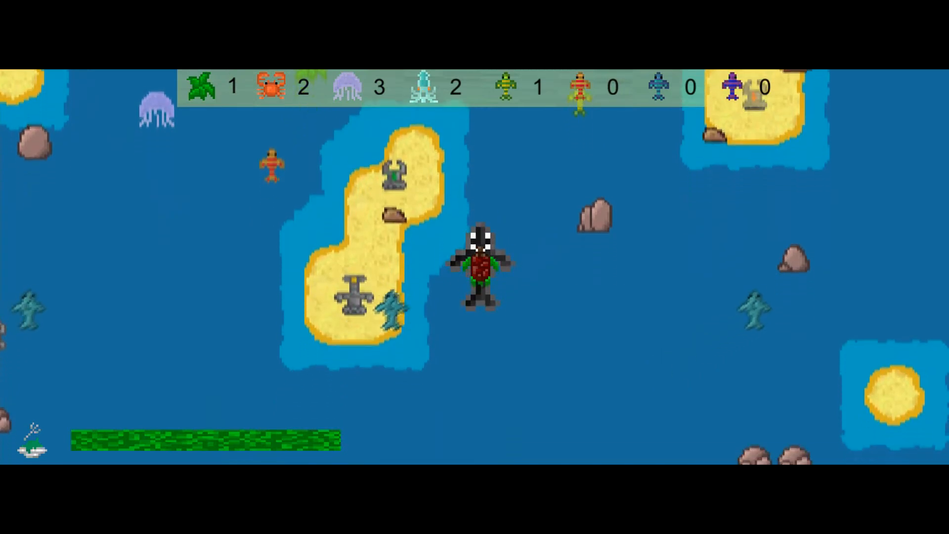
pyautogui.press('w')
pyautogui.press('d')
pyautogui.press('a')
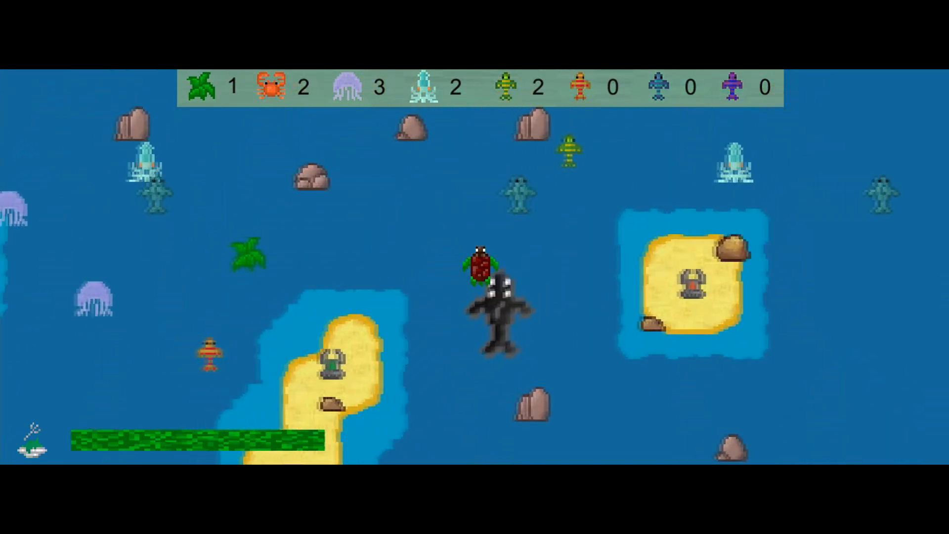
# Step: Test the remaining counters by eating two sea grasses, a jellyfish, a redfish and two bluefish
pyautogui.press('w')
pyautogui.press('s')
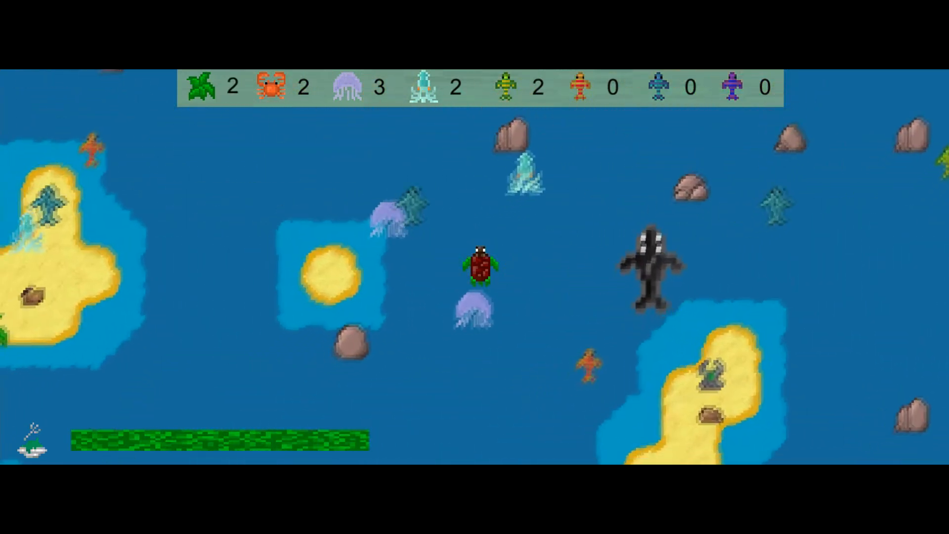
pyautogui.press('w')
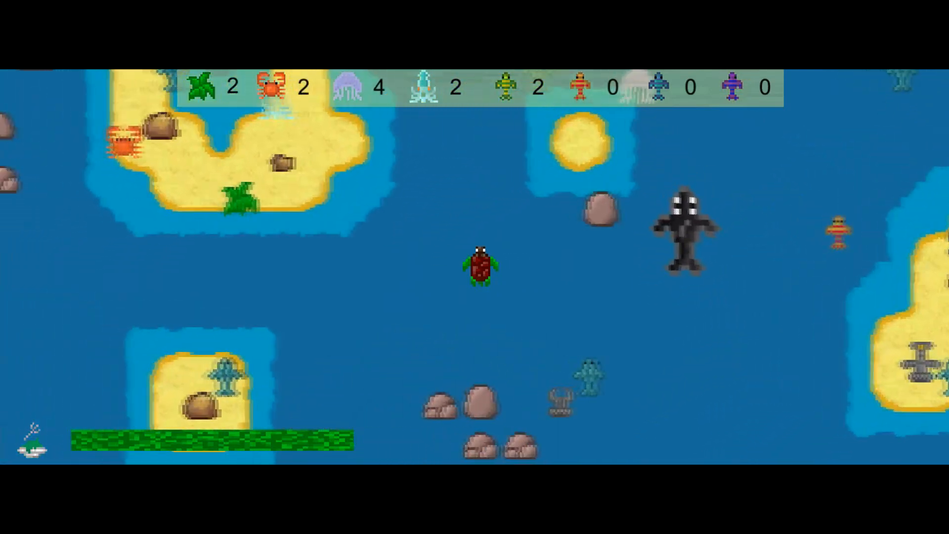
pyautogui.press('w')
pyautogui.press('s')
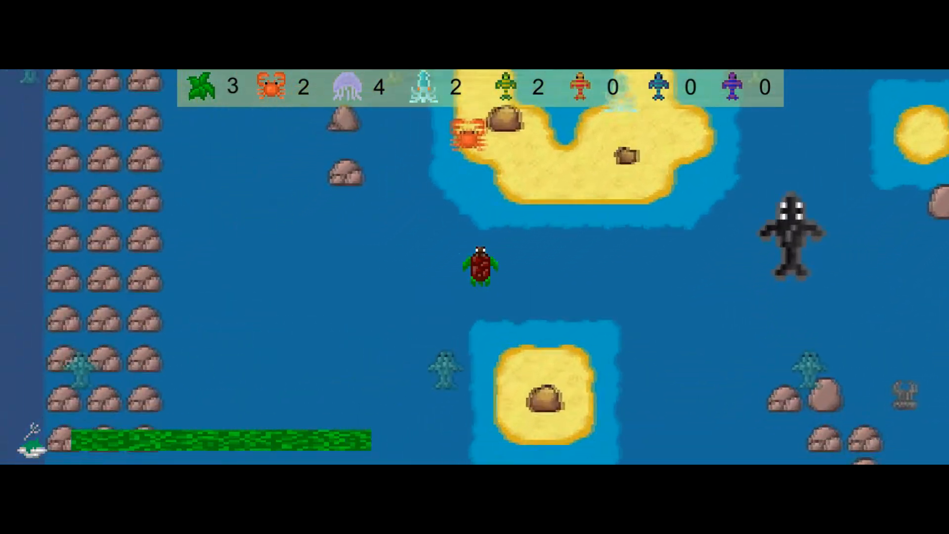
pyautogui.press('w')
pyautogui.press('d')
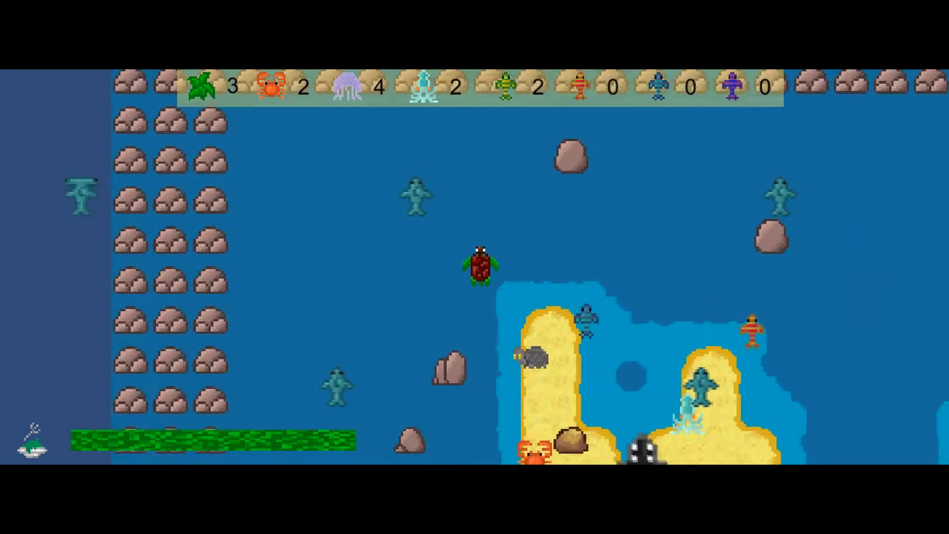
pyautogui.press('s')
pyautogui.press('d')
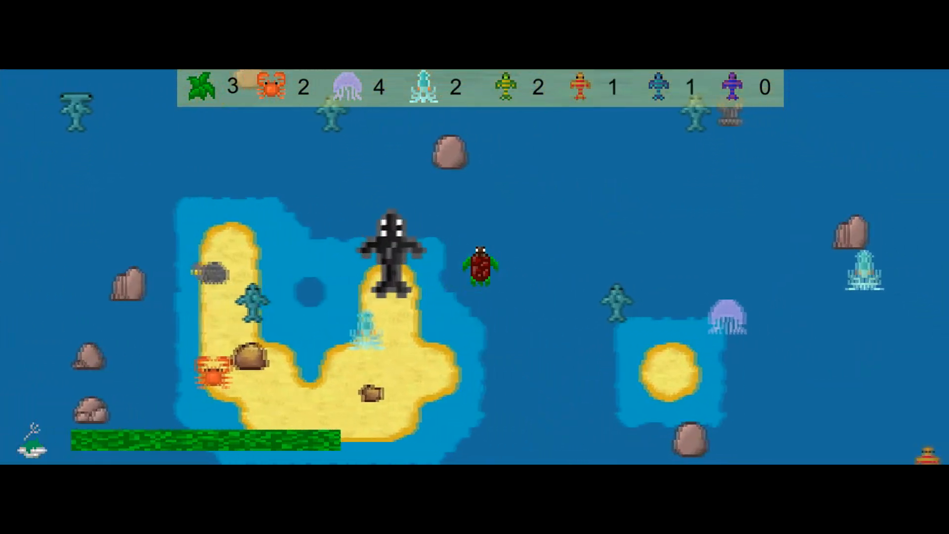
pyautogui.press('s')
pyautogui.press('s')
pyautogui.press('d')
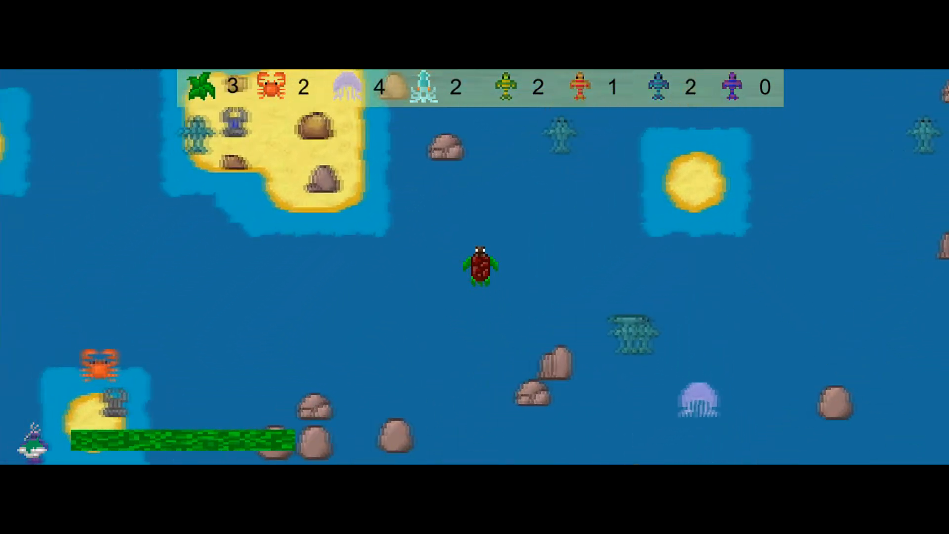
# Step: Steer past the small island to eat a crab, a squid, two greenfish and a purplefish
pyautogui.press('a')
pyautogui.press('s')
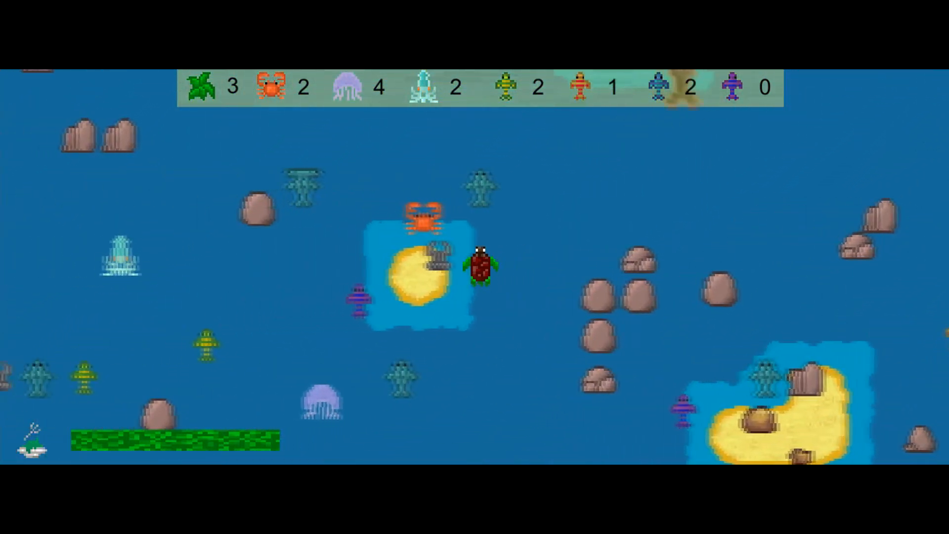
pyautogui.press('w')
pyautogui.press('s')
pyautogui.press('a')
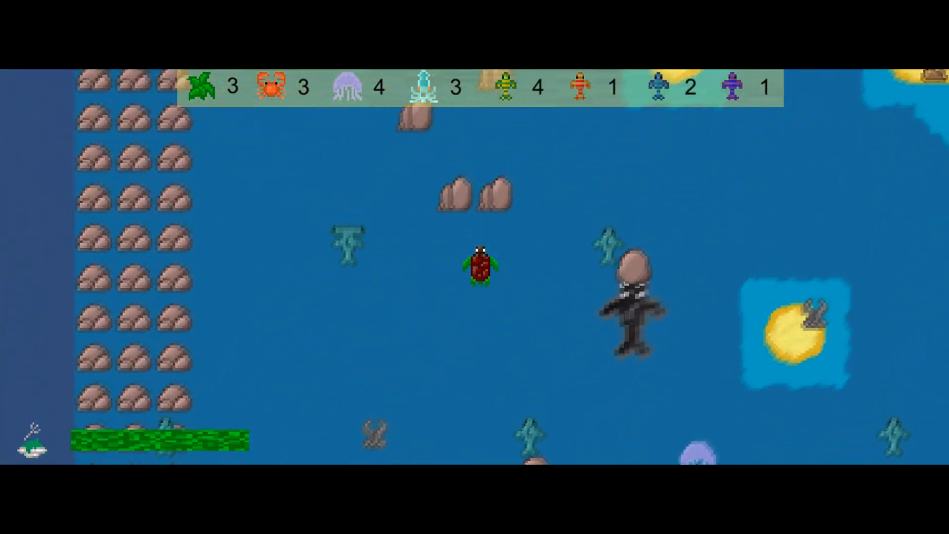
# Step: Cross the level to the rock wall on its far side, eating a squid and two greenfish on the way
pyautogui.press('d')
pyautogui.press('w')
pyautogui.press('s')
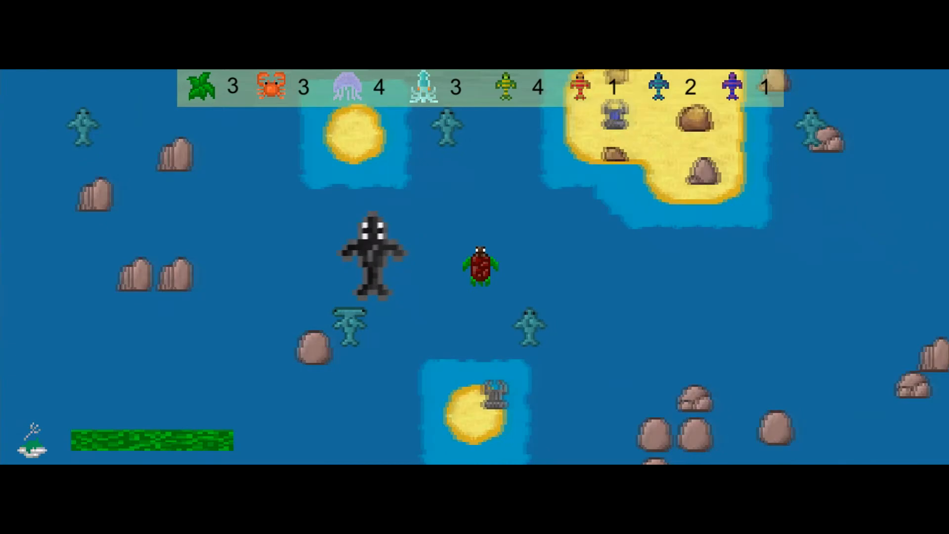
pyautogui.press('d')
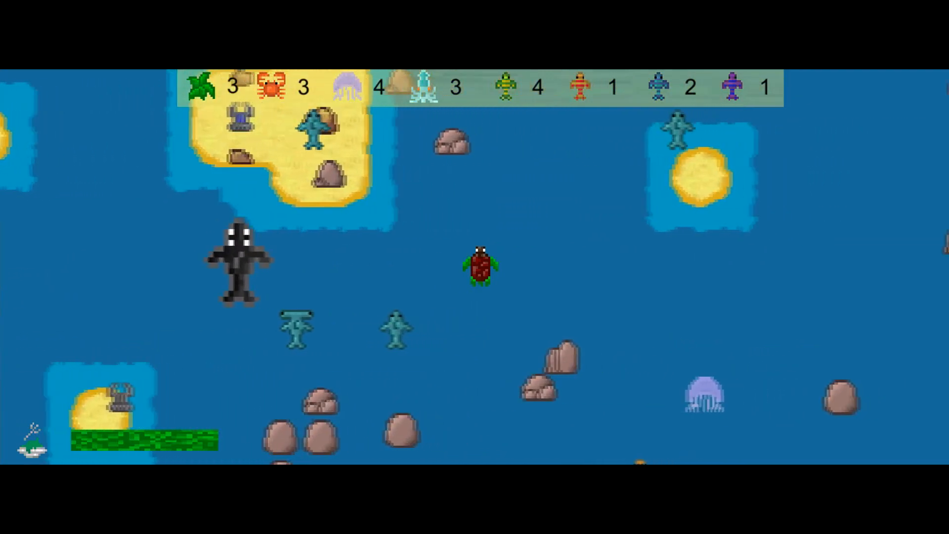
pyautogui.press('d')
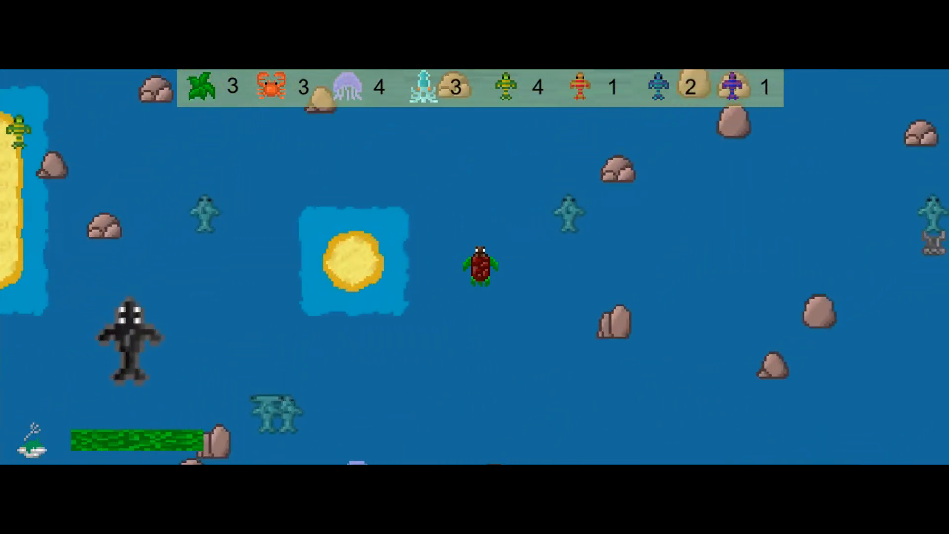
pyautogui.press('w')
pyautogui.press('a')
pyautogui.press('d')
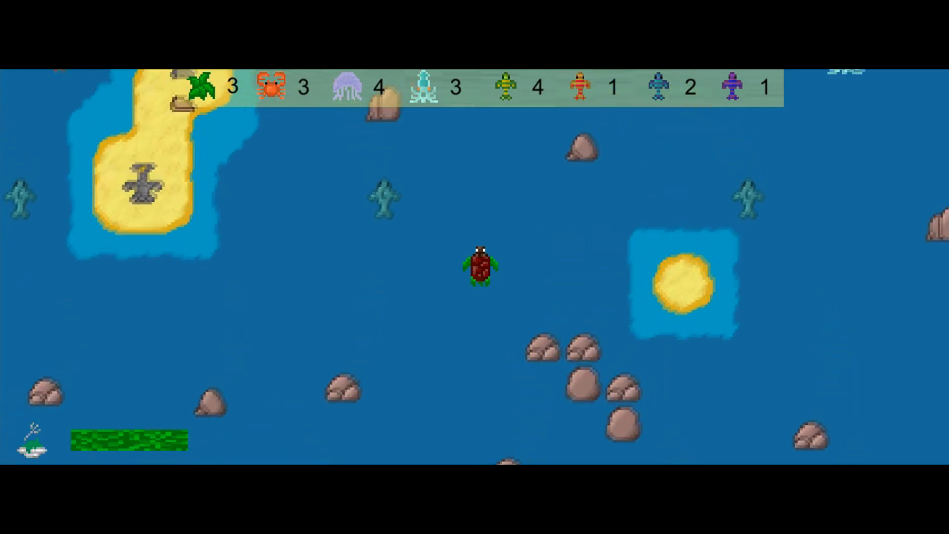
pyautogui.press('w')
pyautogui.press('d')
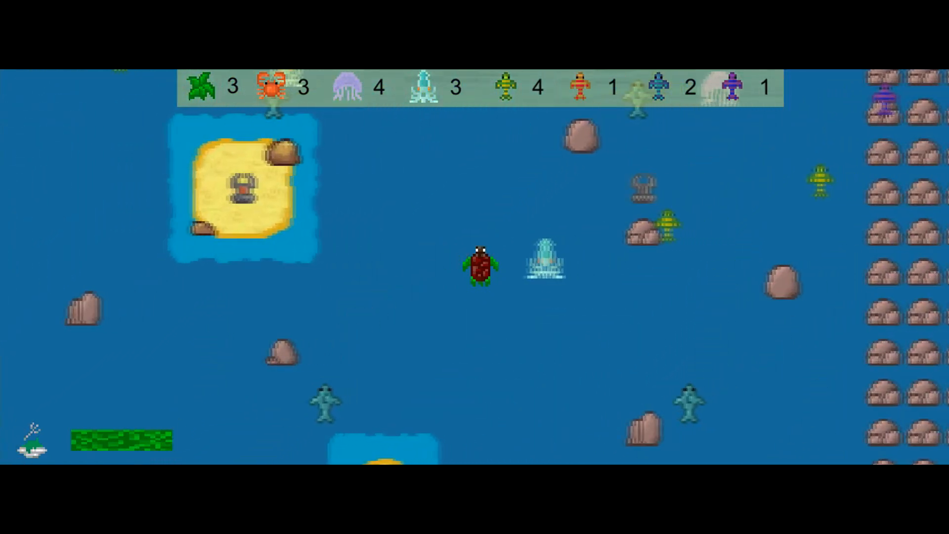
pyautogui.press('d')
pyautogui.press('w')
pyautogui.press('s')
pyautogui.press('w')
pyautogui.press('w')
pyautogui.press('d')
pyautogui.press('a')
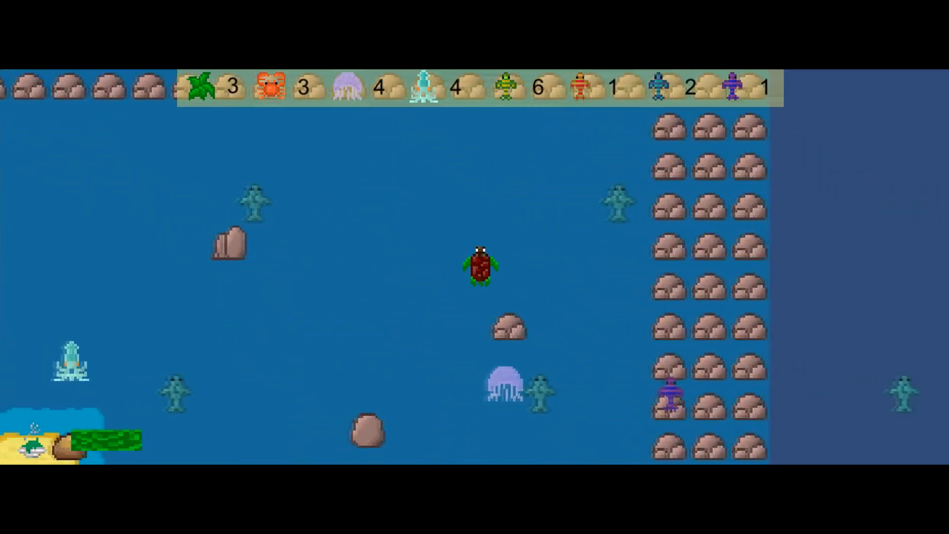
# Step: Swim back along the upper edge of the level, eating two more squids, until the health bar runs out
pyautogui.press('s')
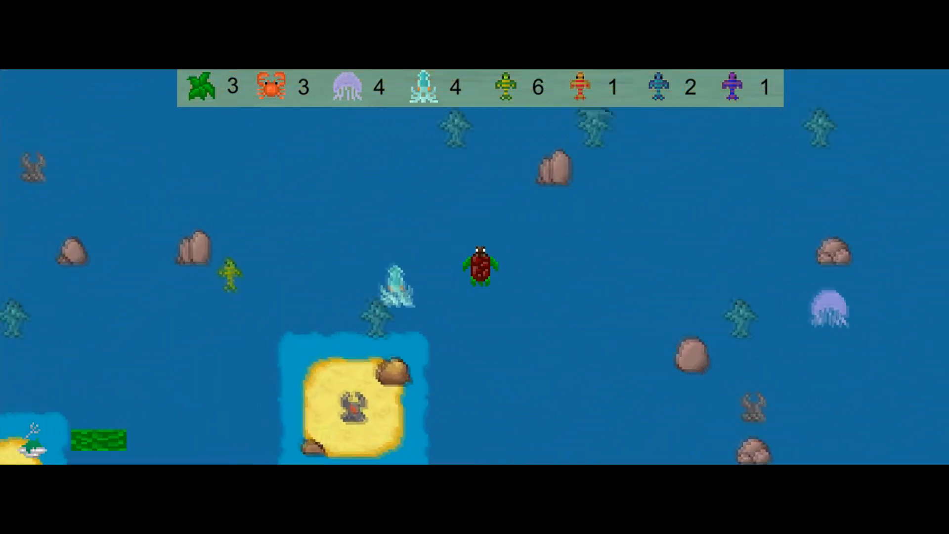
pyautogui.press('w')
pyautogui.press('s')
pyautogui.press('w')
pyautogui.press('a')
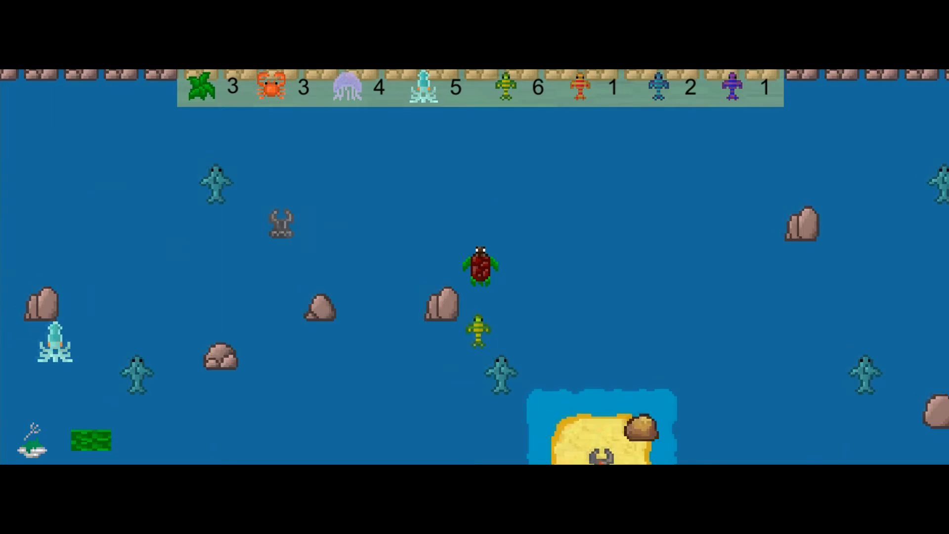
pyautogui.press('w')
pyautogui.press('s')
pyautogui.press('s')
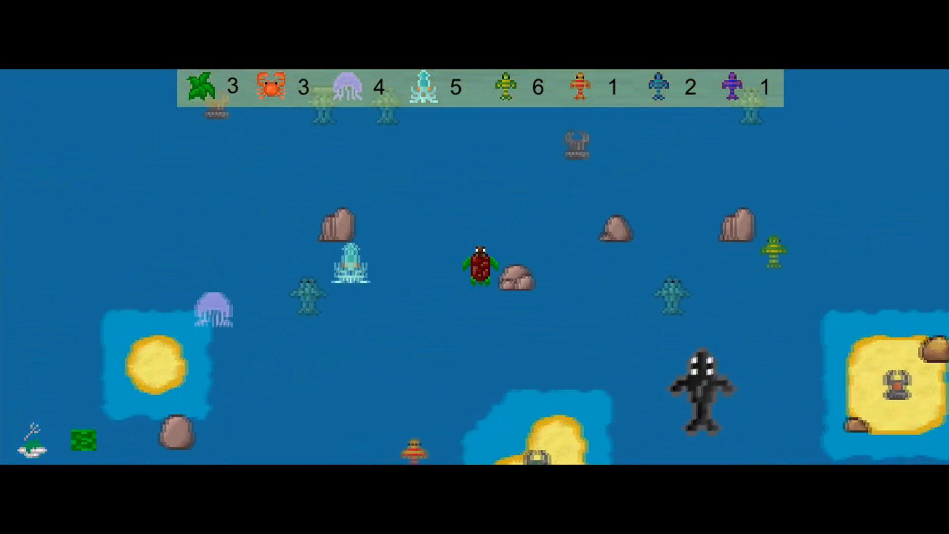
pyautogui.press('w')
pyautogui.press('s')
pyautogui.press('w')
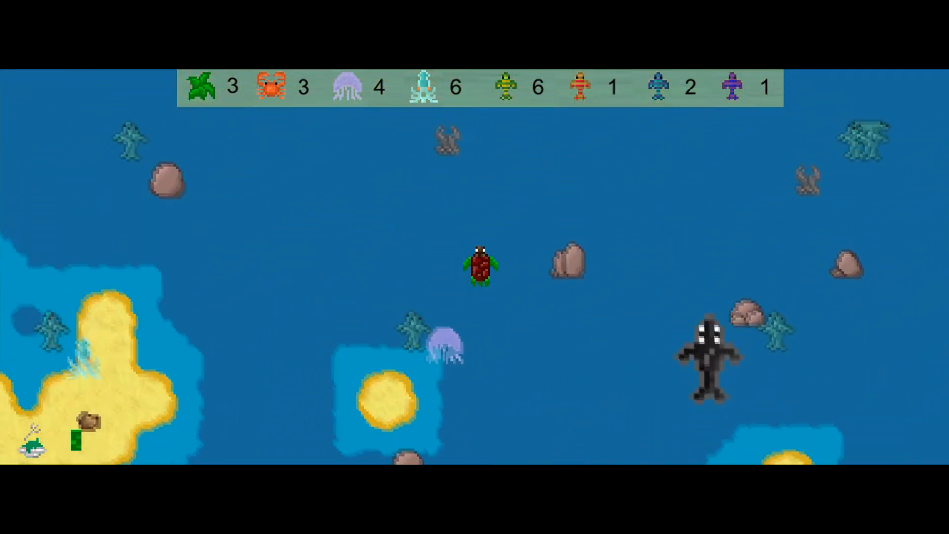
pyautogui.press('s')
pyautogui.press('s')
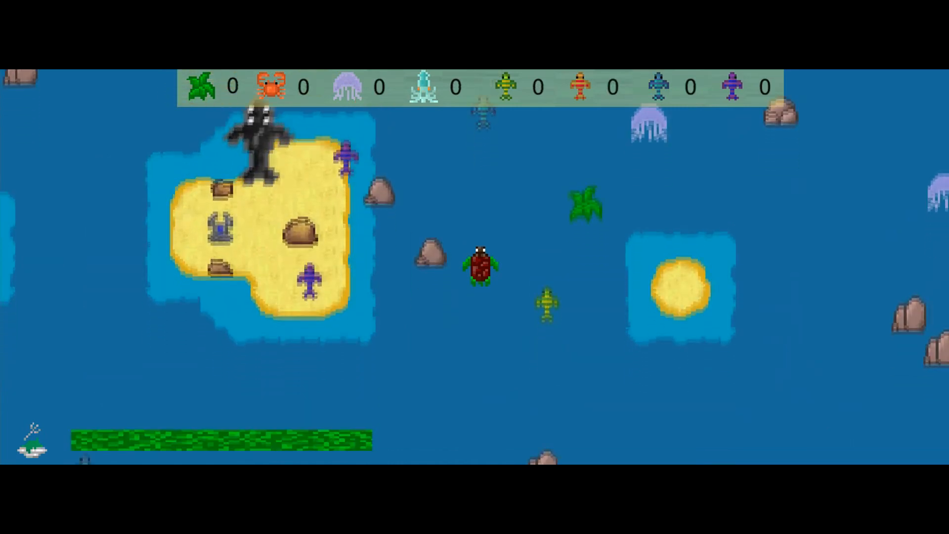
# Step: Play another round, eating two sea grasses near the start and exploring down to the lower rock wall
pyautogui.press('d')
pyautogui.press('w')
pyautogui.press('s')
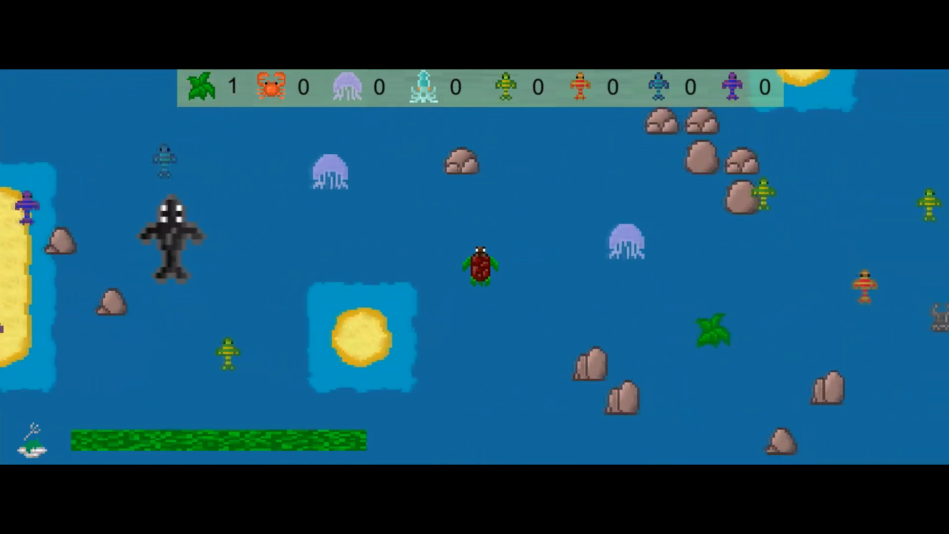
pyautogui.press('s')
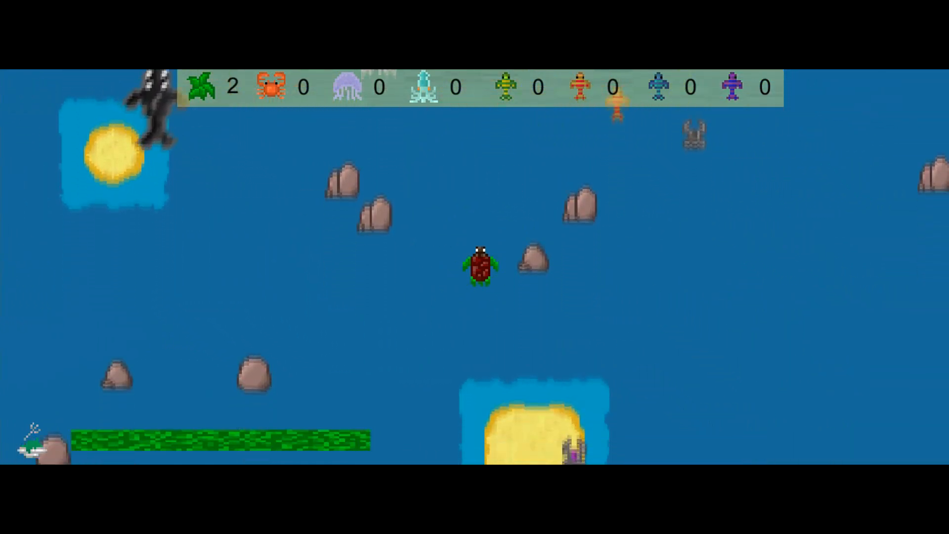
pyautogui.press('a')
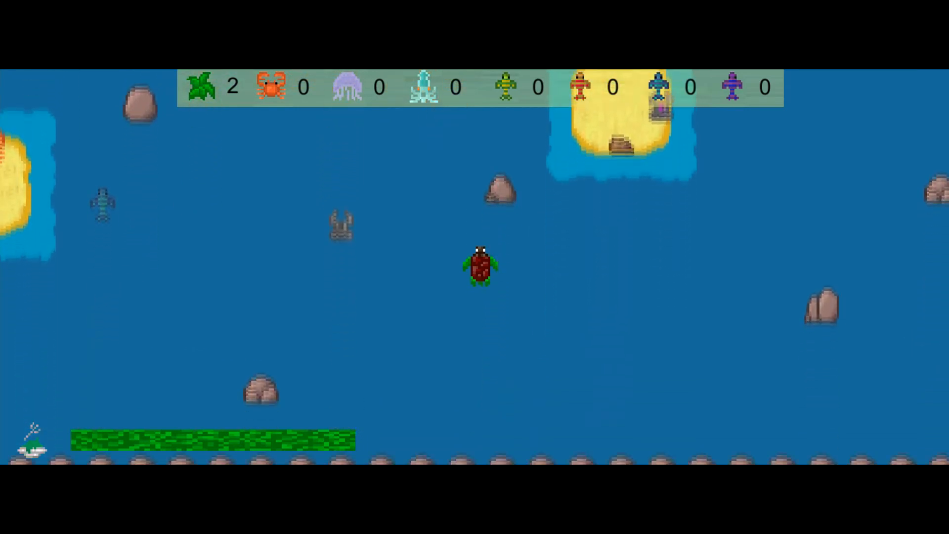
pyautogui.press('s')
pyautogui.press('a')
pyautogui.press('w')
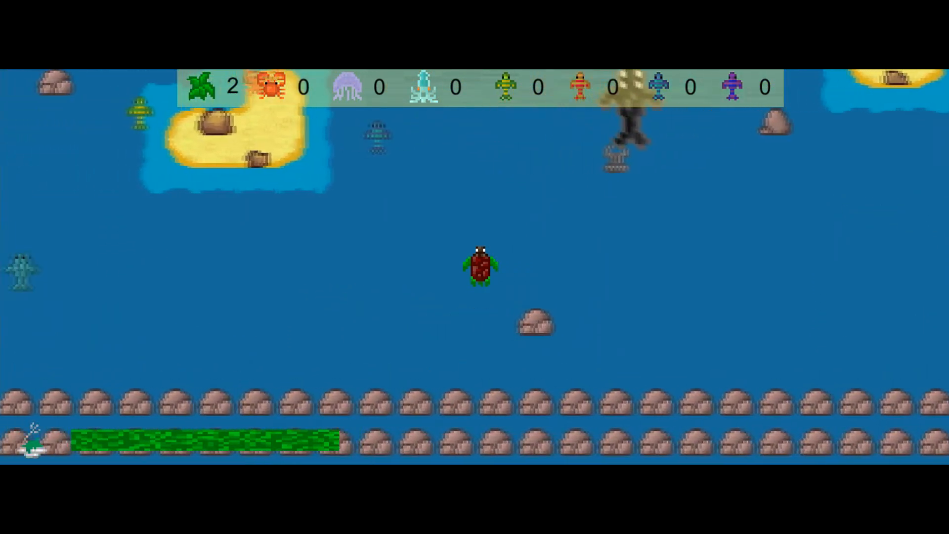
# Step: Swim up past the L-shaped island and eat the two sea grasses in the open water
pyautogui.press('w')
pyautogui.press('w')
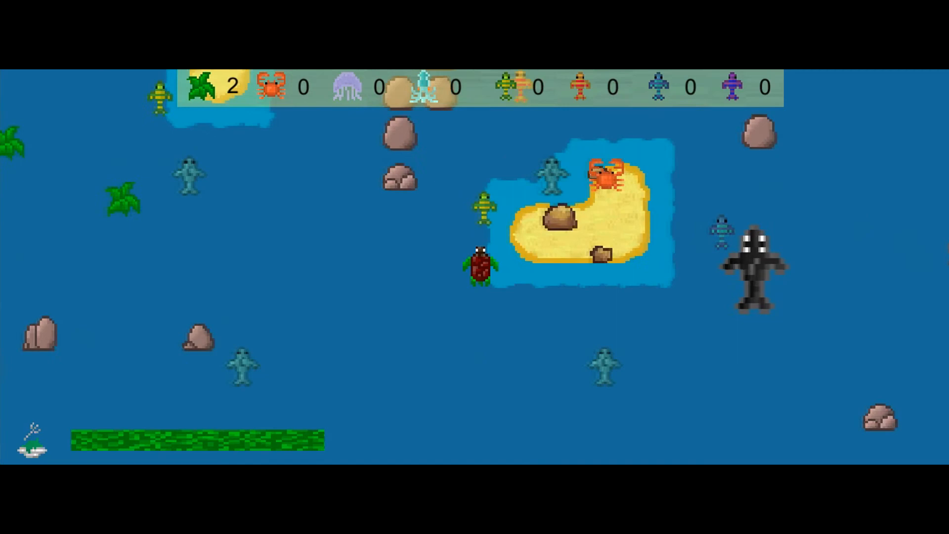
pyautogui.press('w')
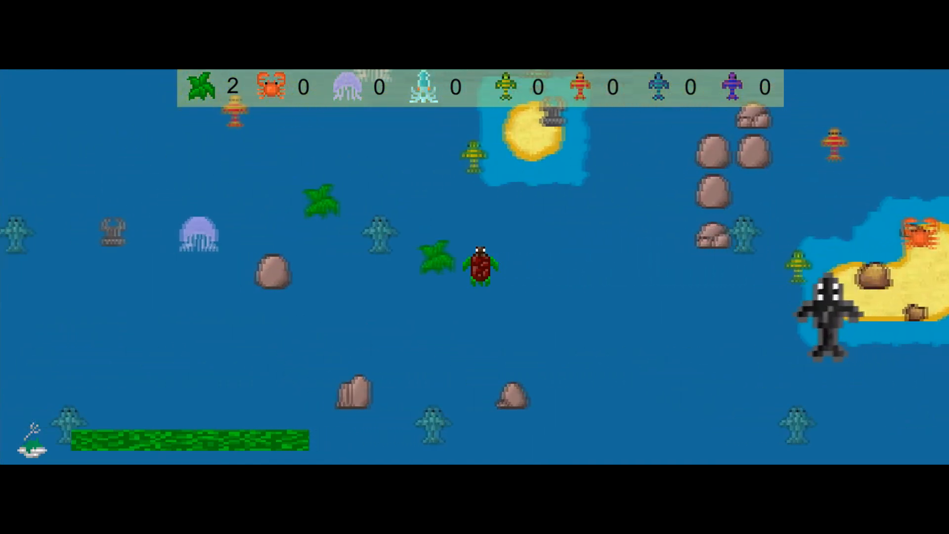
pyautogui.press('s')
pyautogui.press('a')
pyautogui.press('w')
pyautogui.press('a')
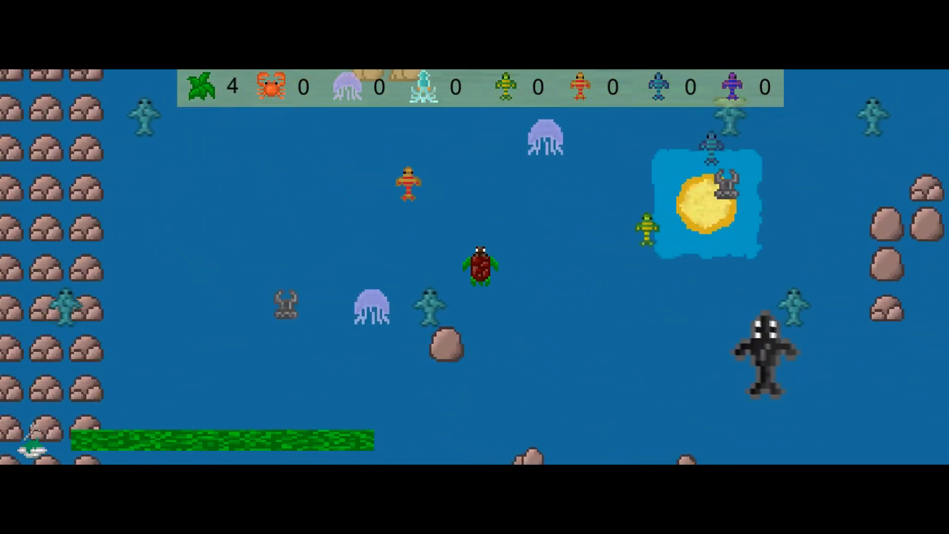
# Step: Eat a fifth sea grass to trigger the beach notice, and reach the beach to test loading the WinScene
pyautogui.press('w')
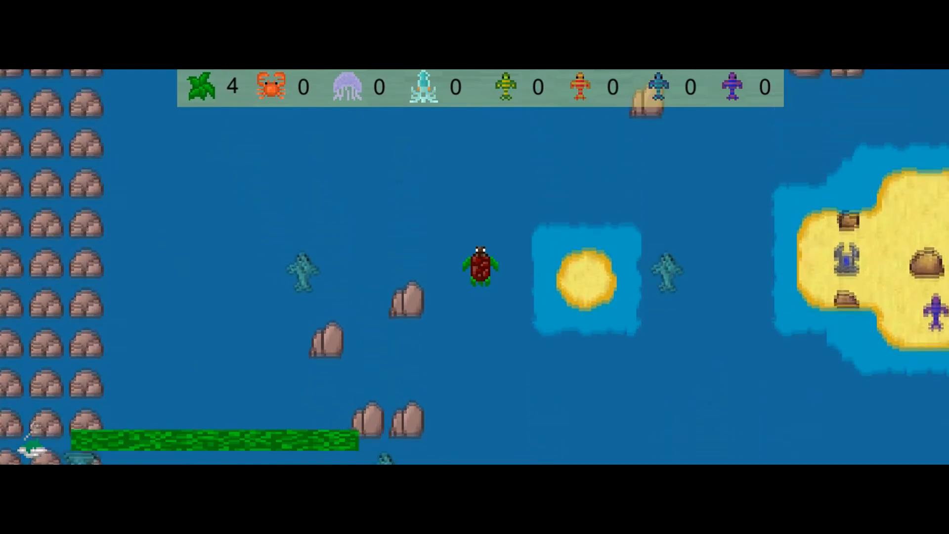
pyautogui.press('a')
pyautogui.press('a')
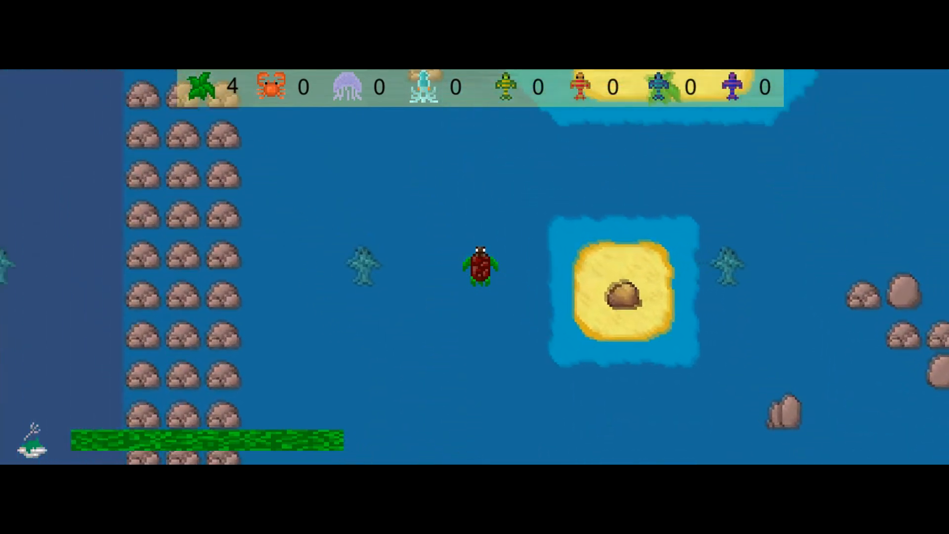
pyautogui.press('d')
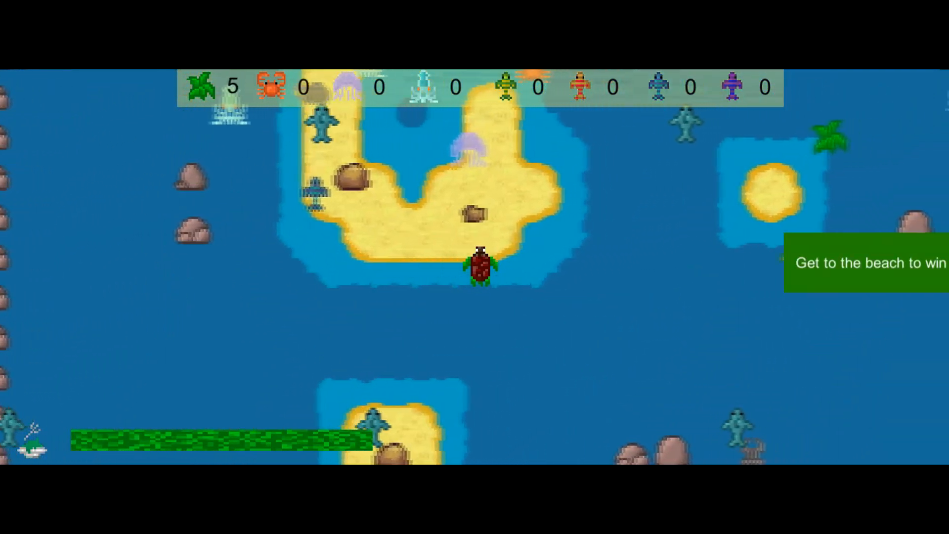
pyautogui.press('s')
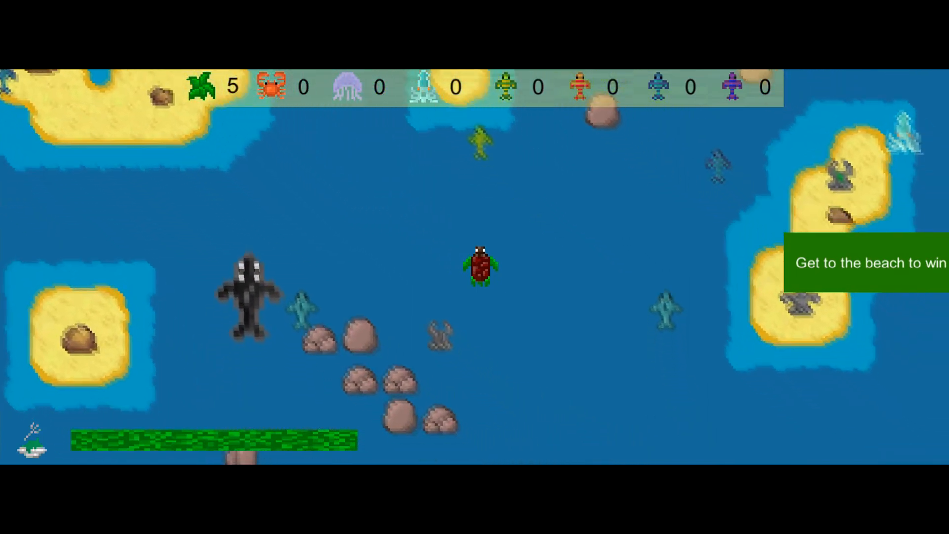
pyautogui.press('w')
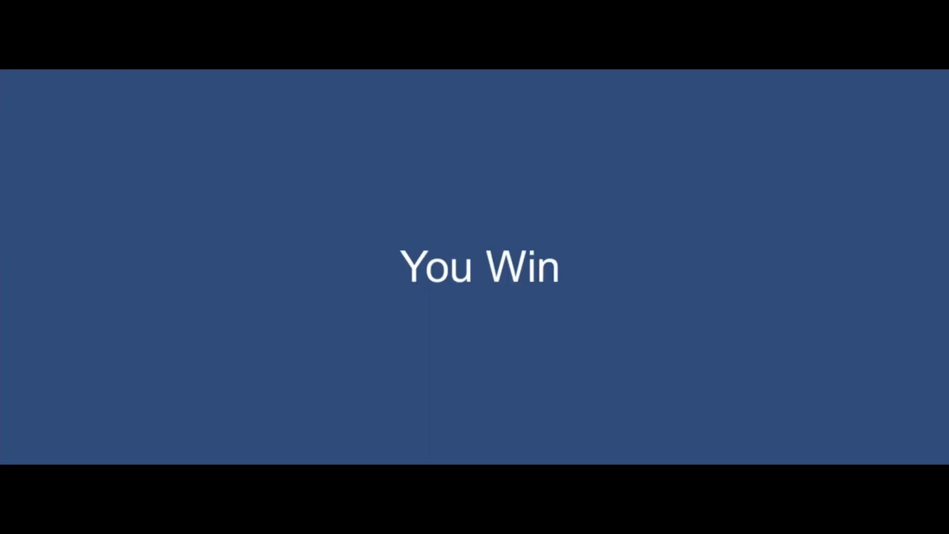